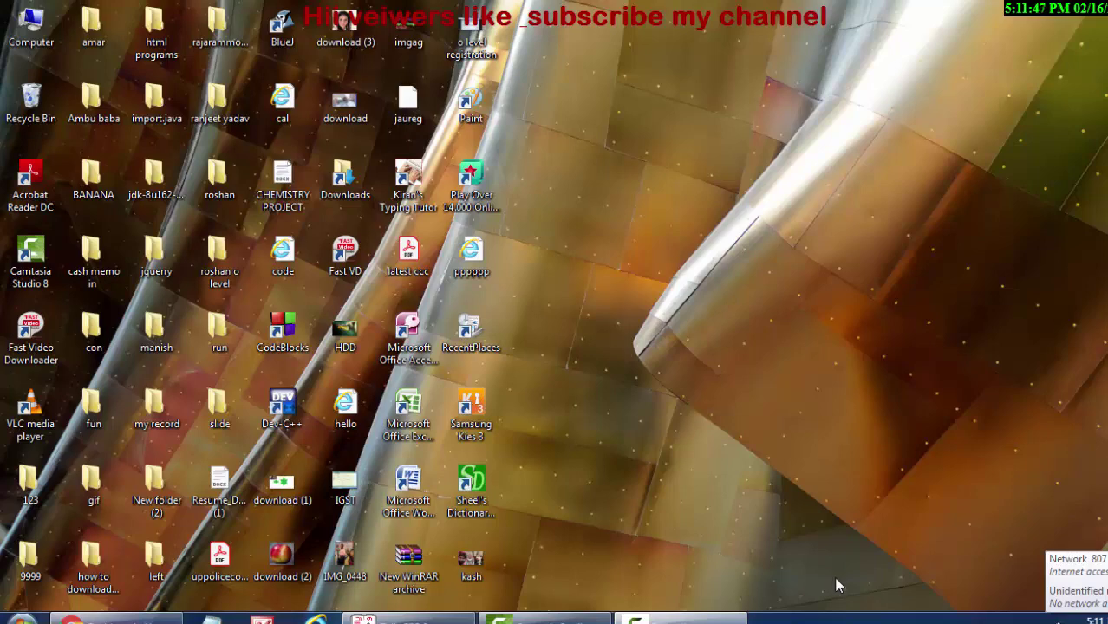
- Refresh the desktop several times from its right-click menu
right_click(621, 233)
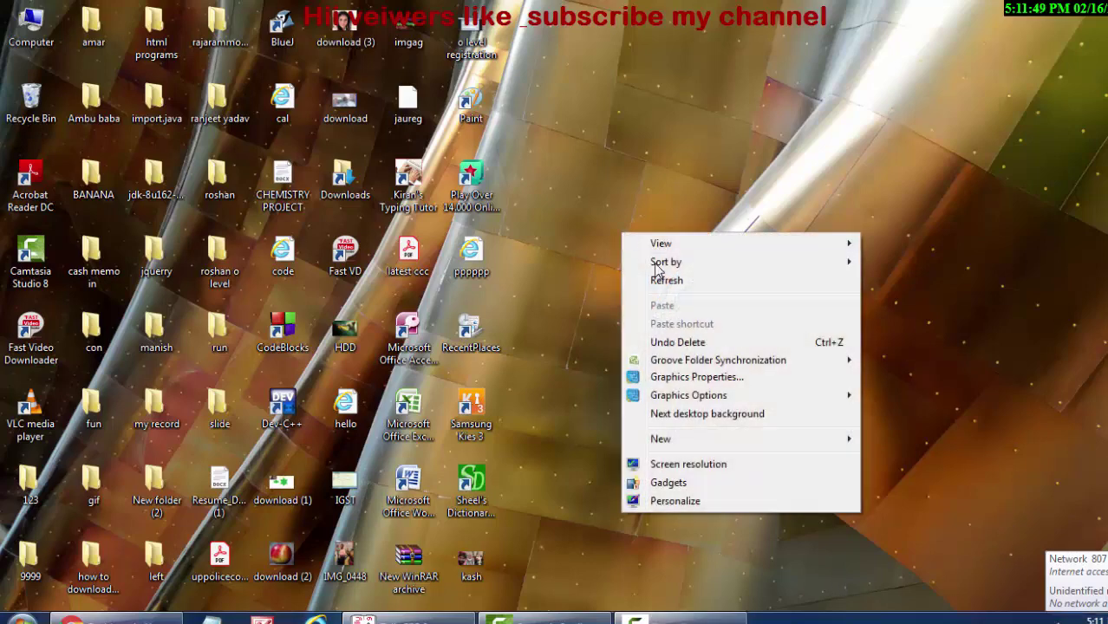
left_click(669, 278)
right_click(666, 278)
left_click(724, 322)
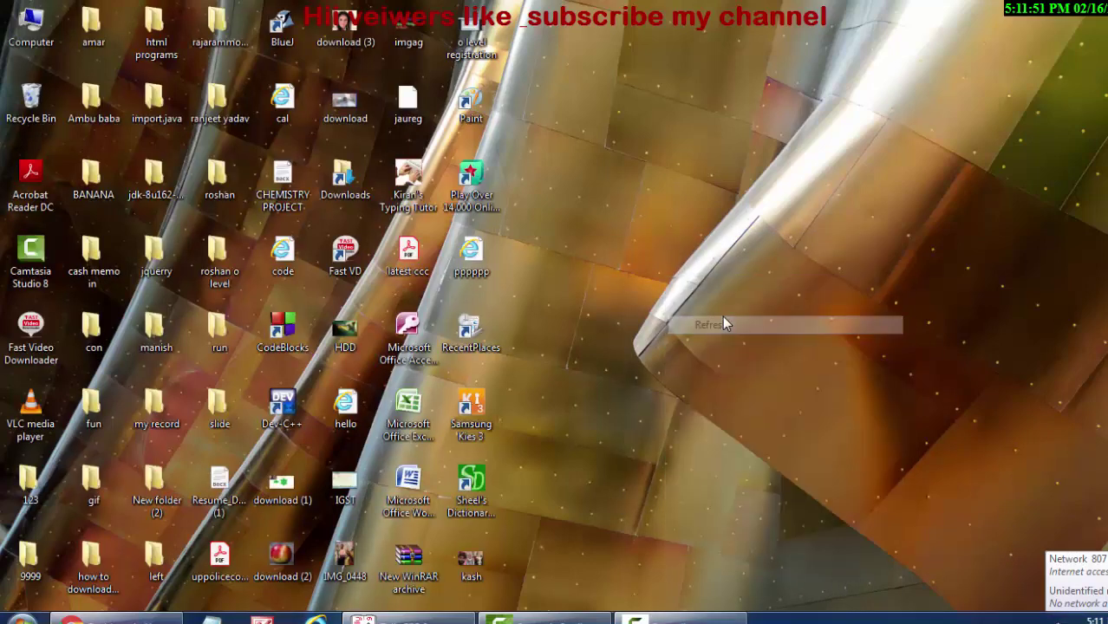
right_click(721, 314)
left_click(756, 367)
right_click(756, 373)
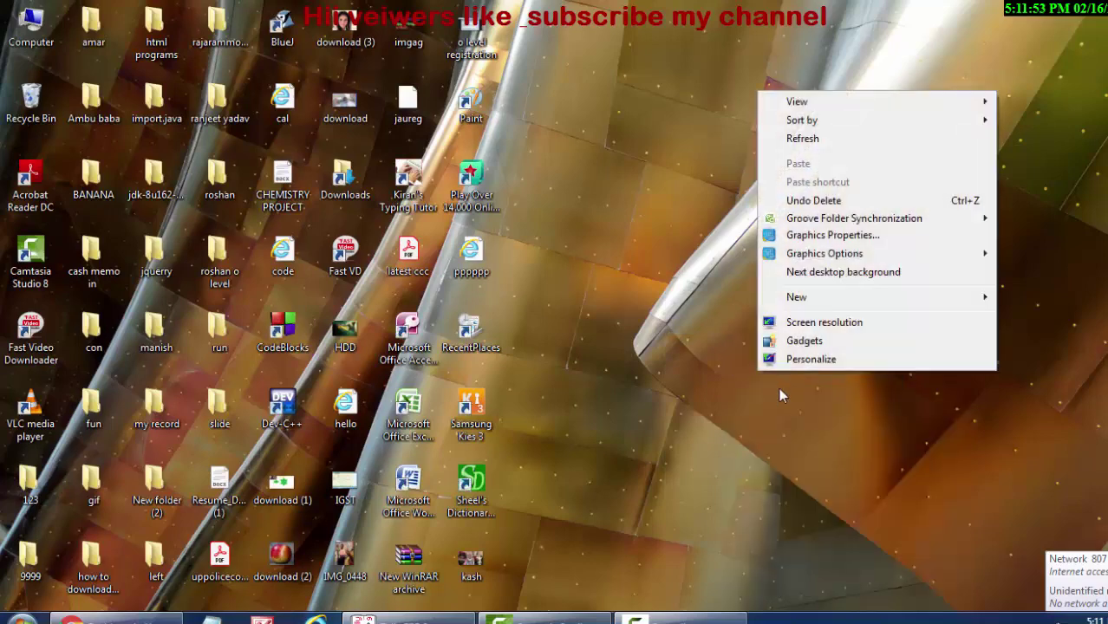
left_click(813, 141)
right_click(818, 144)
left_click(848, 192)
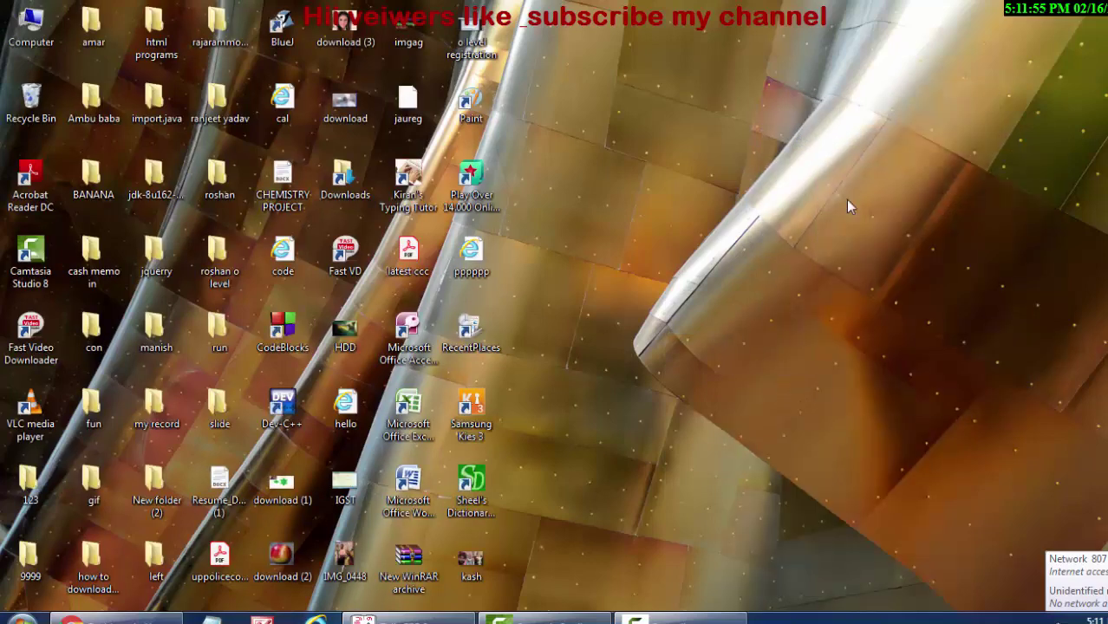
right_click(842, 186)
left_click(852, 232)
right_click(841, 190)
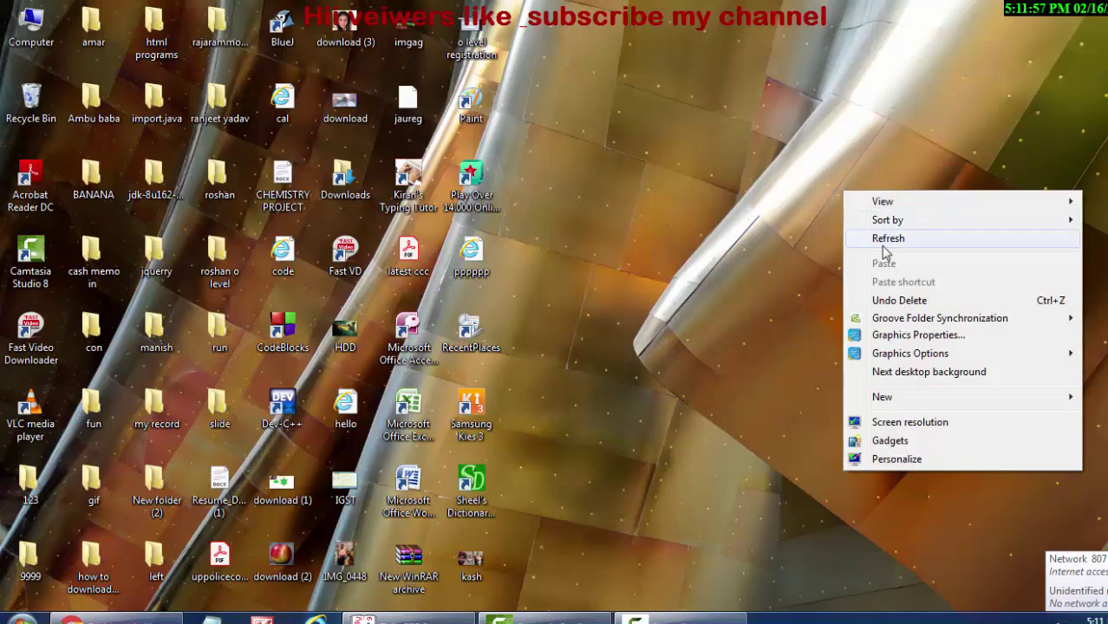
left_click(880, 242)
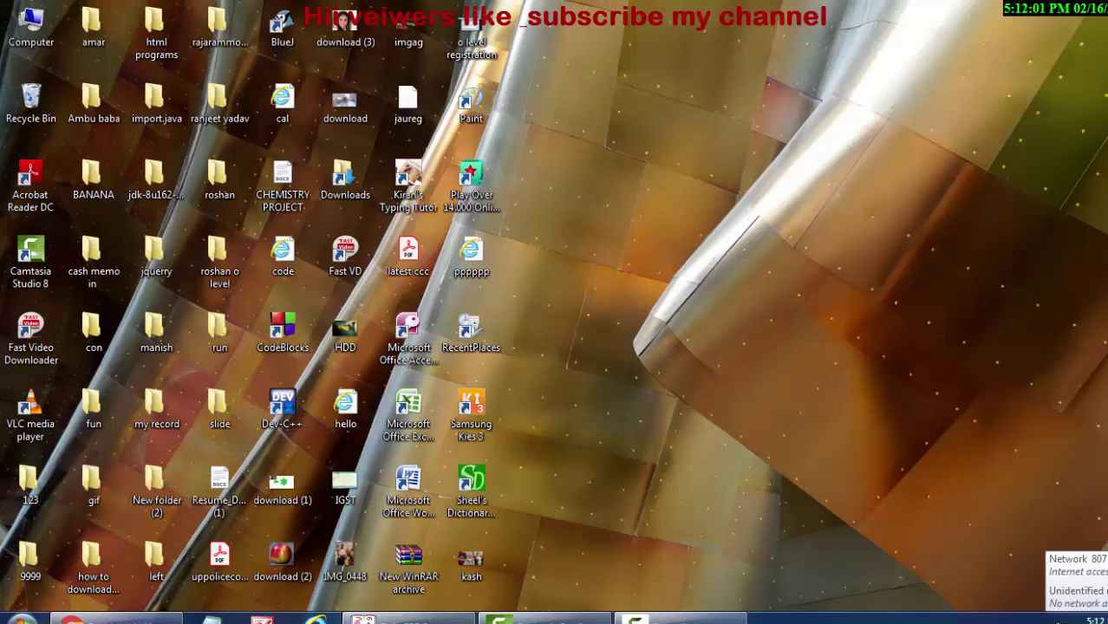
- Launch Access 2007 and create the blank database Database35
left_click(21, 620)
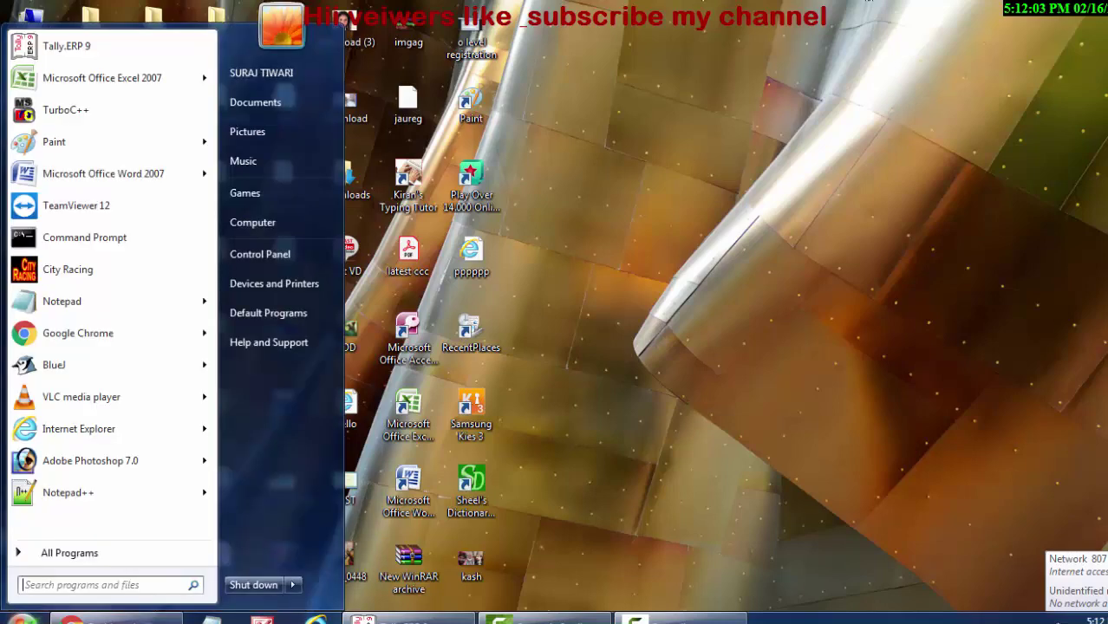
left_click(840, 289)
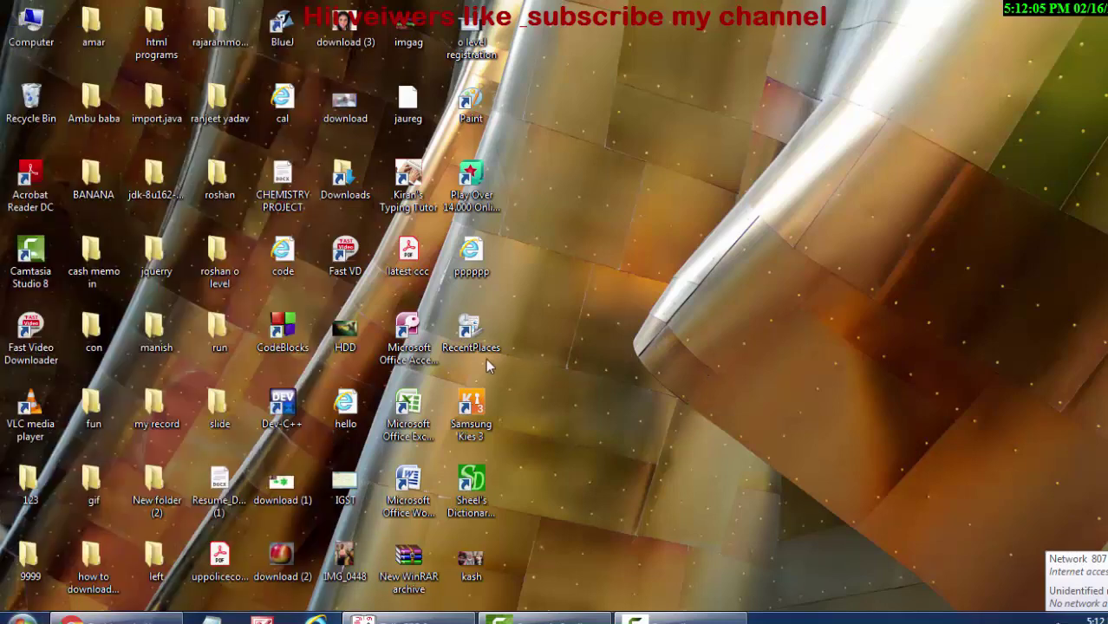
double_click(407, 328)
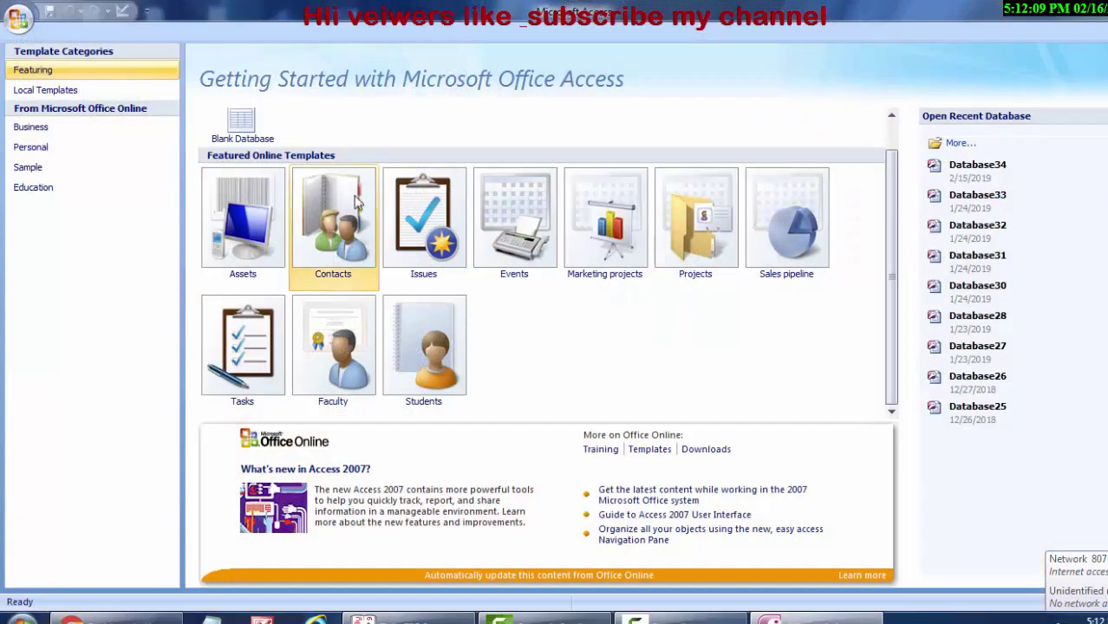
left_click(240, 137)
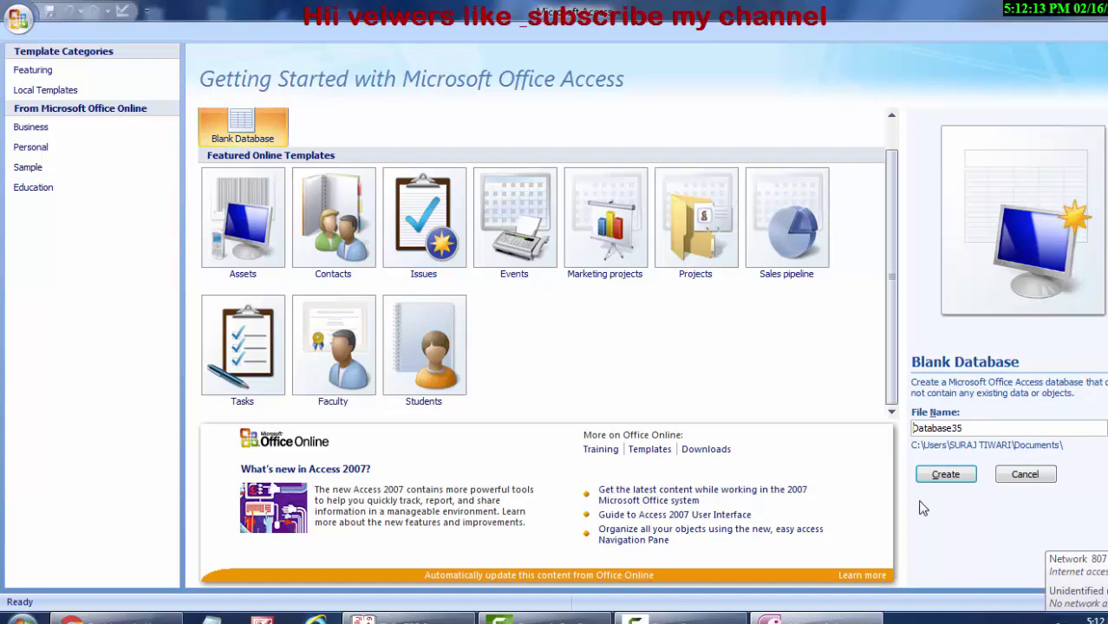
left_click(943, 475)
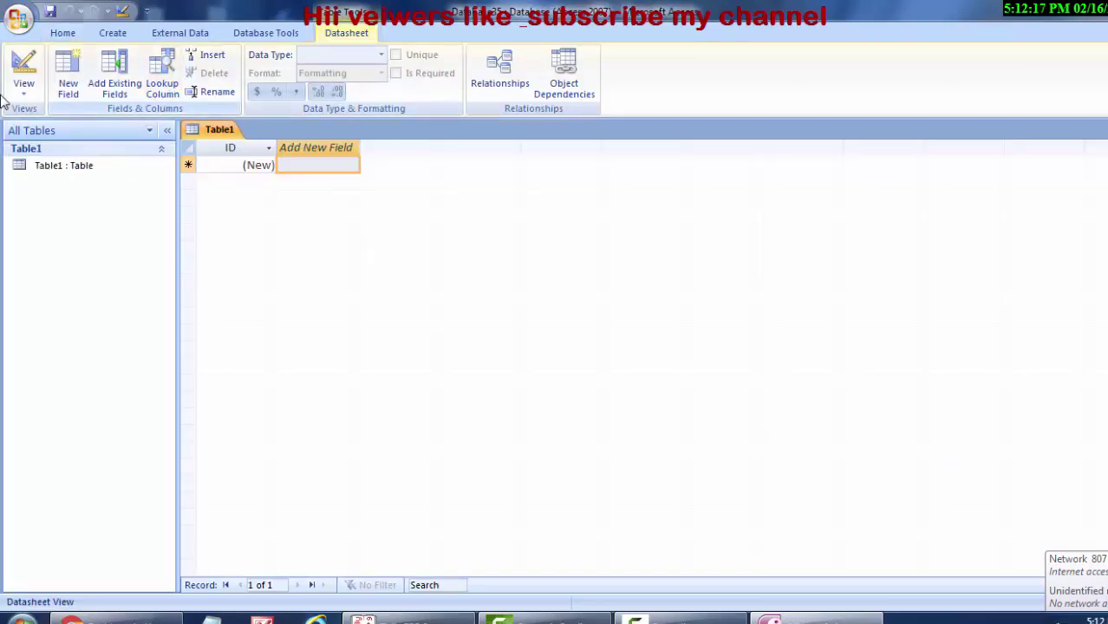
- Switch Table1 to Design View, saving it under the name 'employee'
left_click(12, 98)
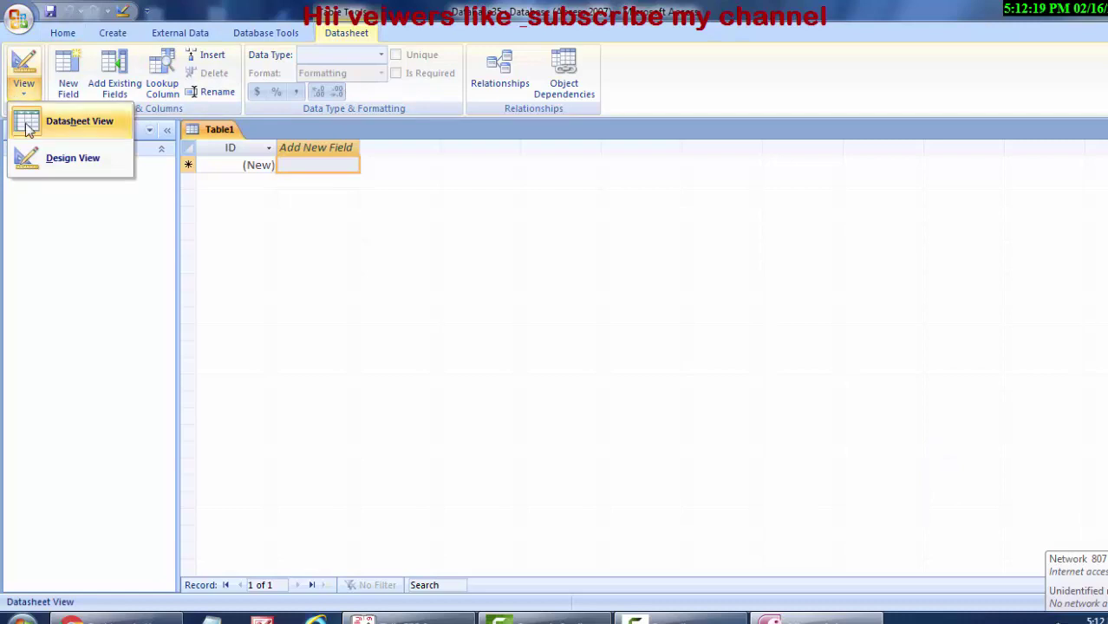
left_click(55, 160)
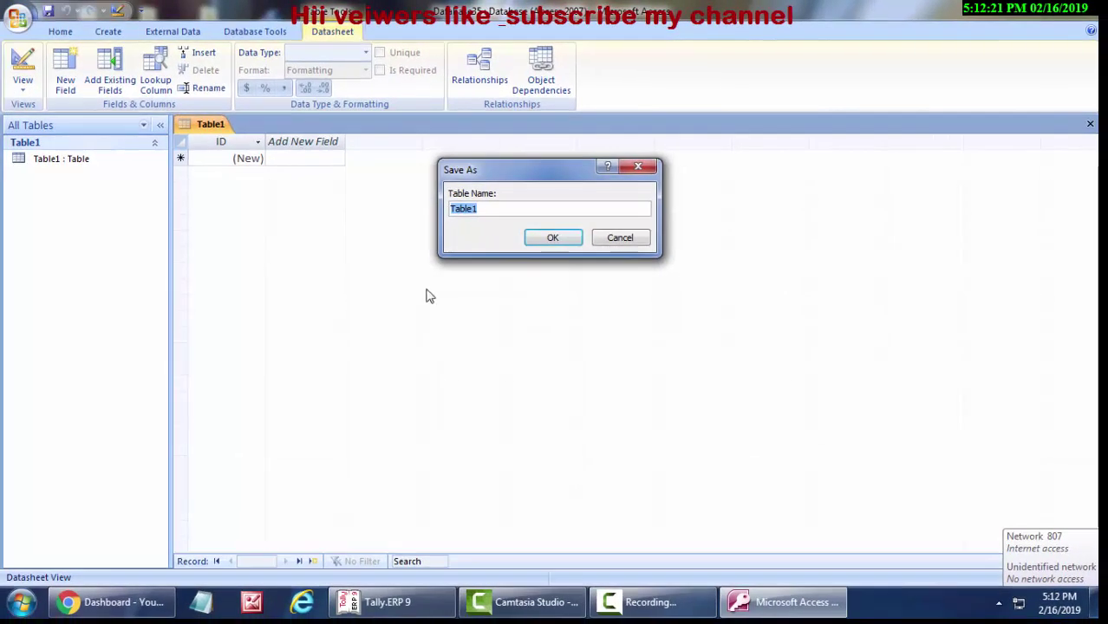
key("BackSpace")
type("em")
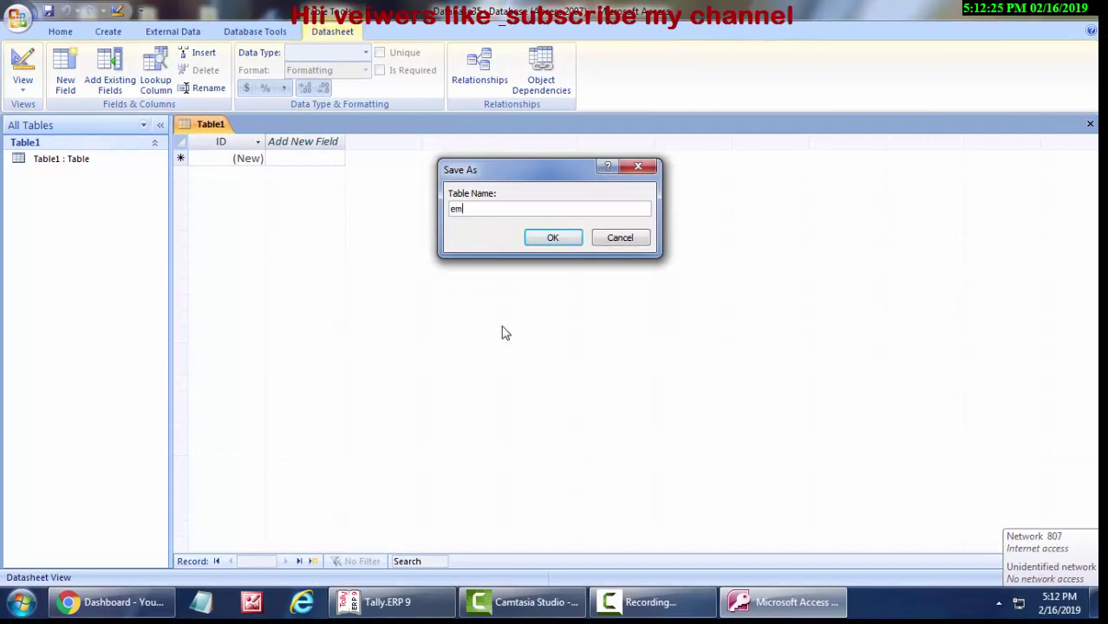
type("ployee")
key("Return")
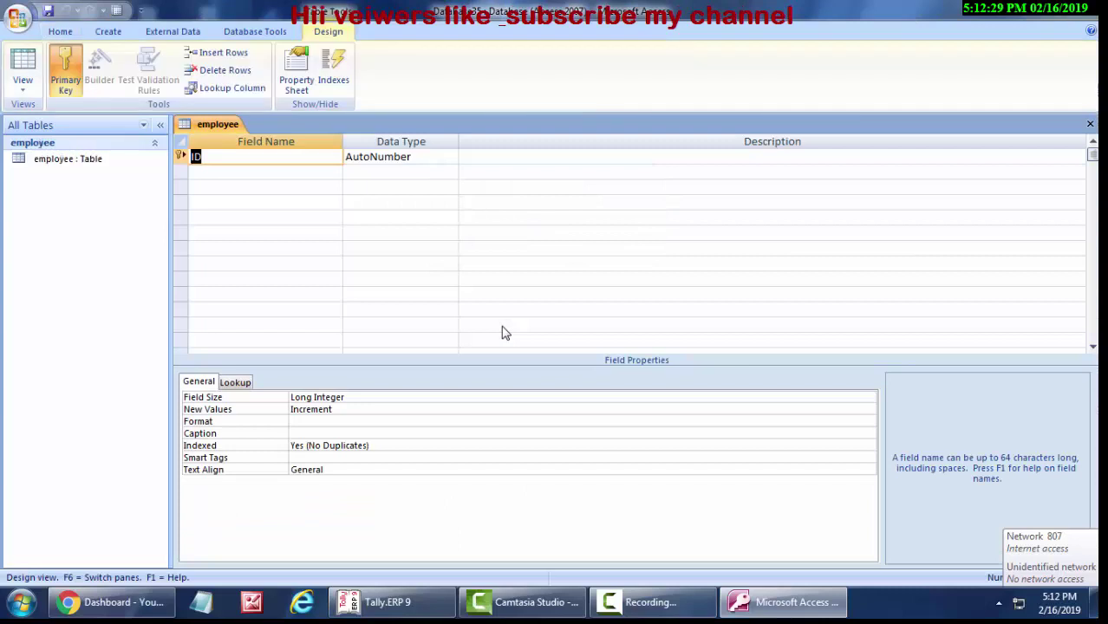
- Rename the ID field to 'Employee id' and make it a Number field
left_click(240, 156)
key("BackSpace")
key("BackSpace")
type("Empo")
type("lou")
type("yee")
type("I")
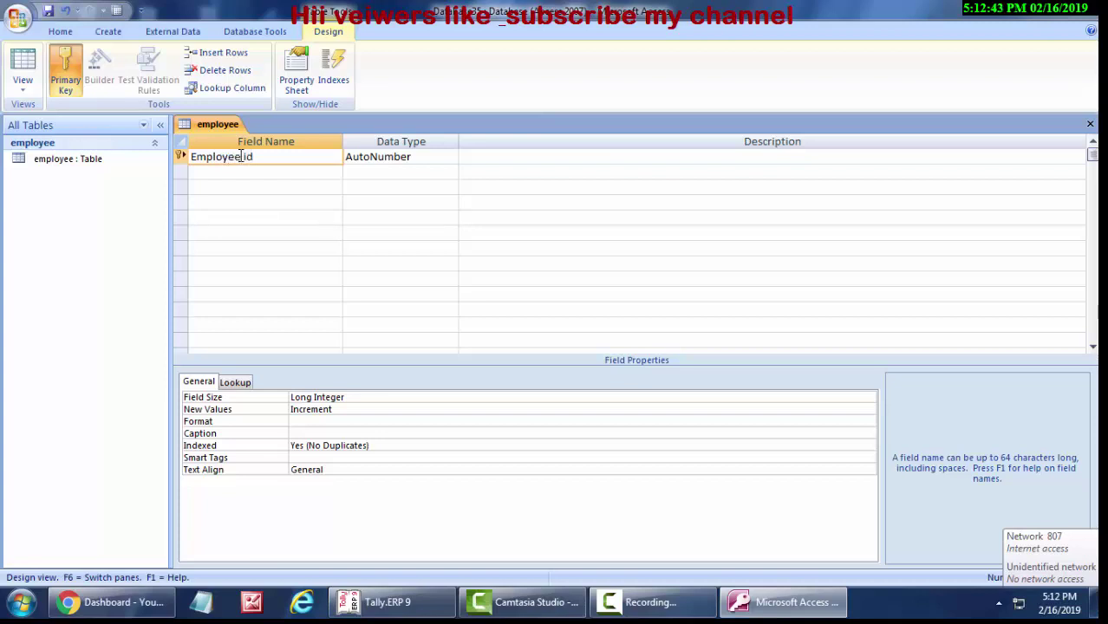
left_click(398, 157)
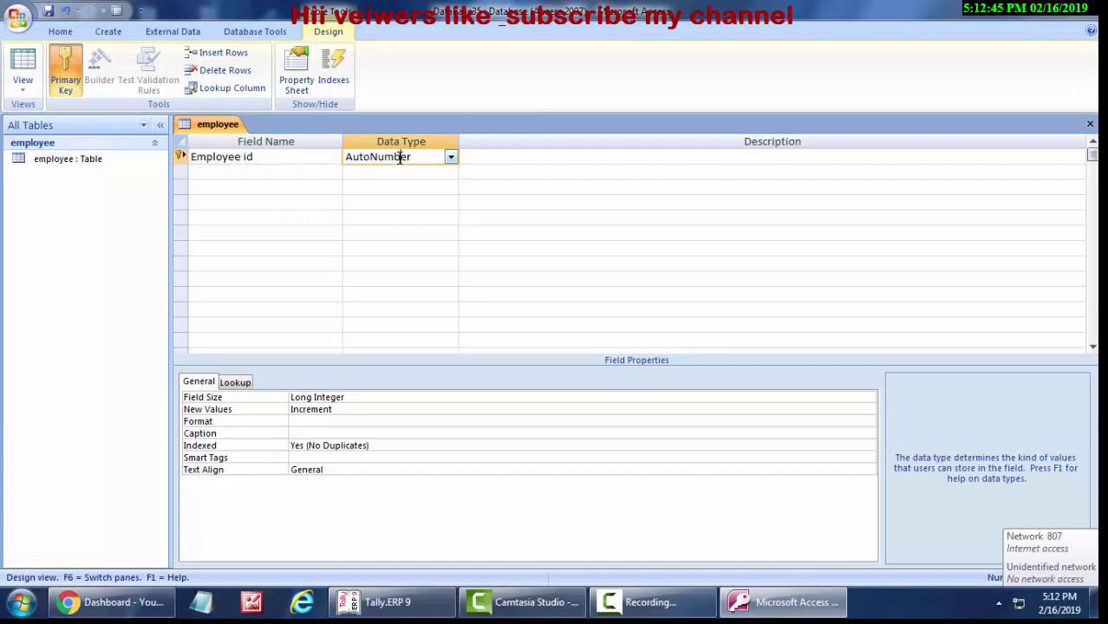
left_click(450, 157)
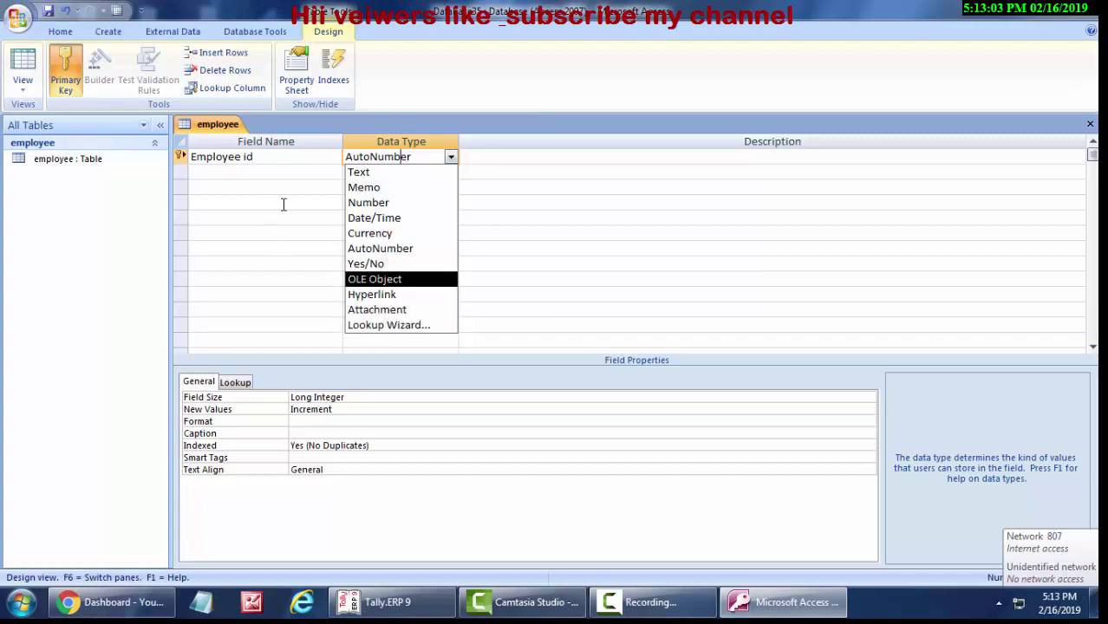
left_click(380, 203)
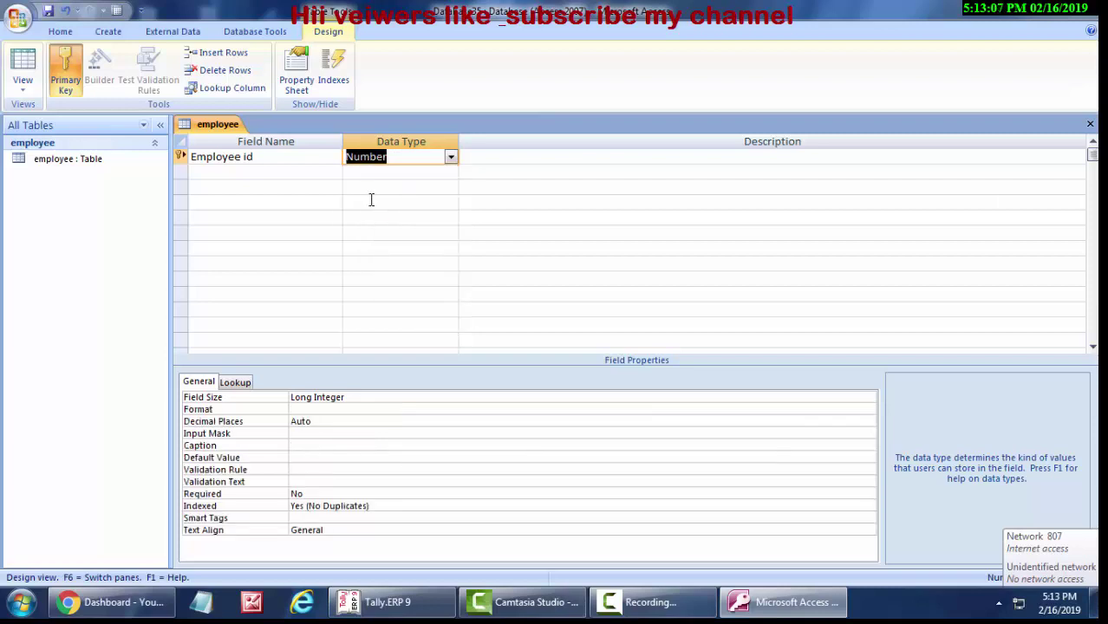
- Add a second field 'Employee Name' with the Text data type
left_click(263, 171)
type("E")
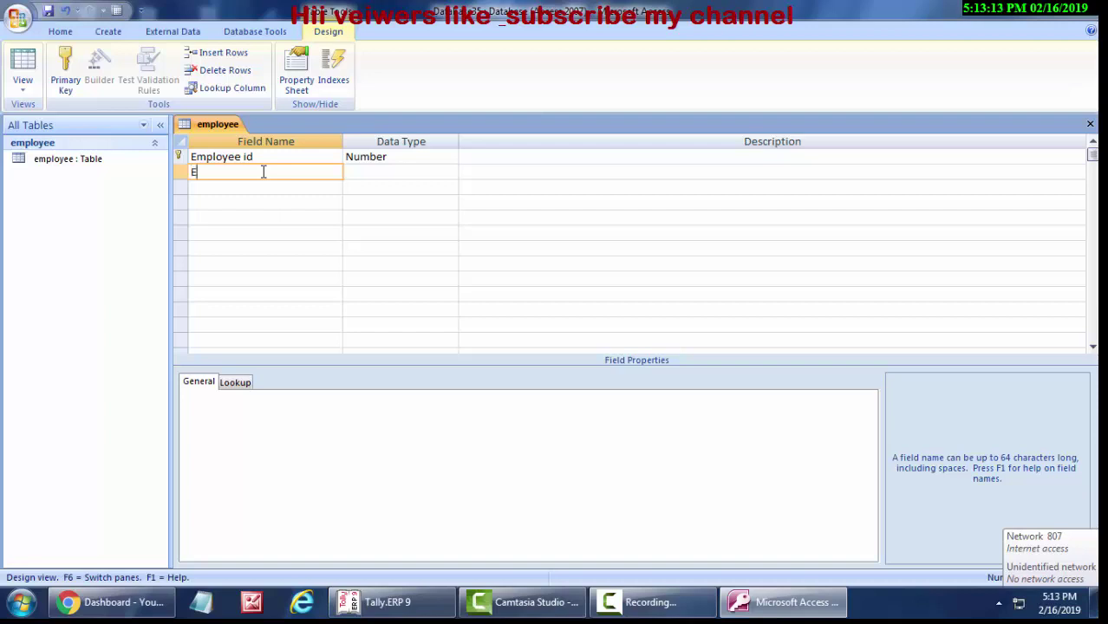
type("mploye")
type("e N")
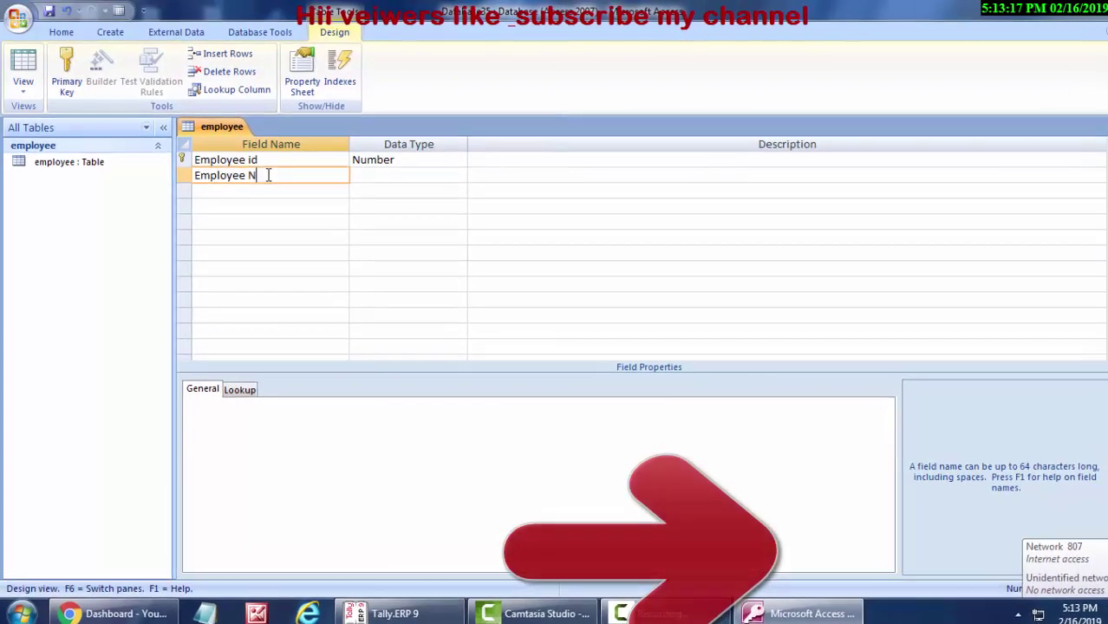
type("ame")
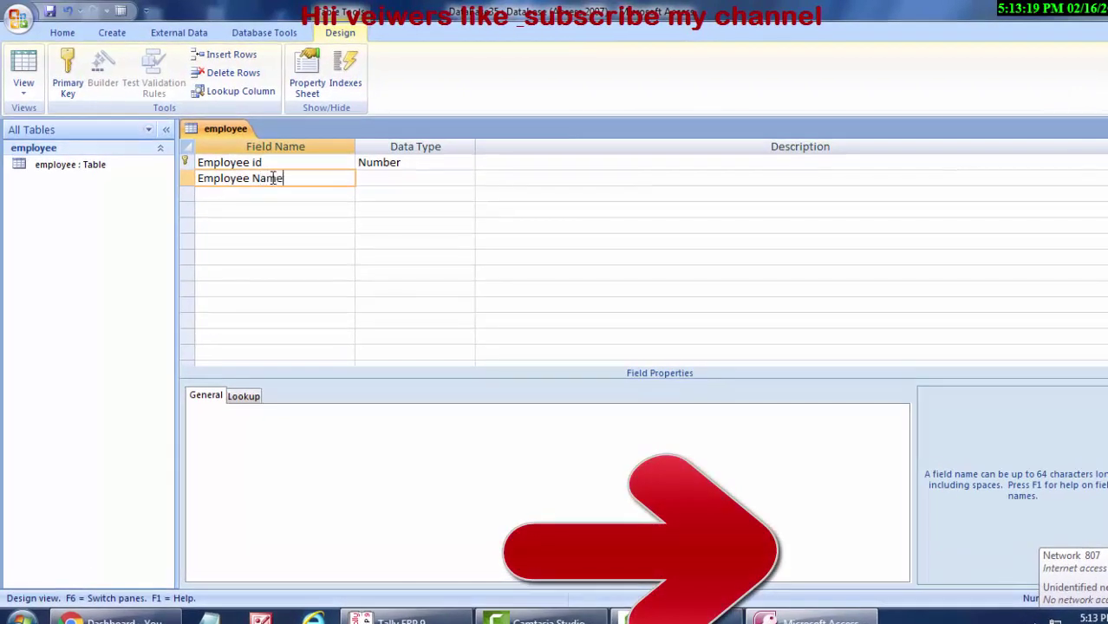
left_click(389, 178)
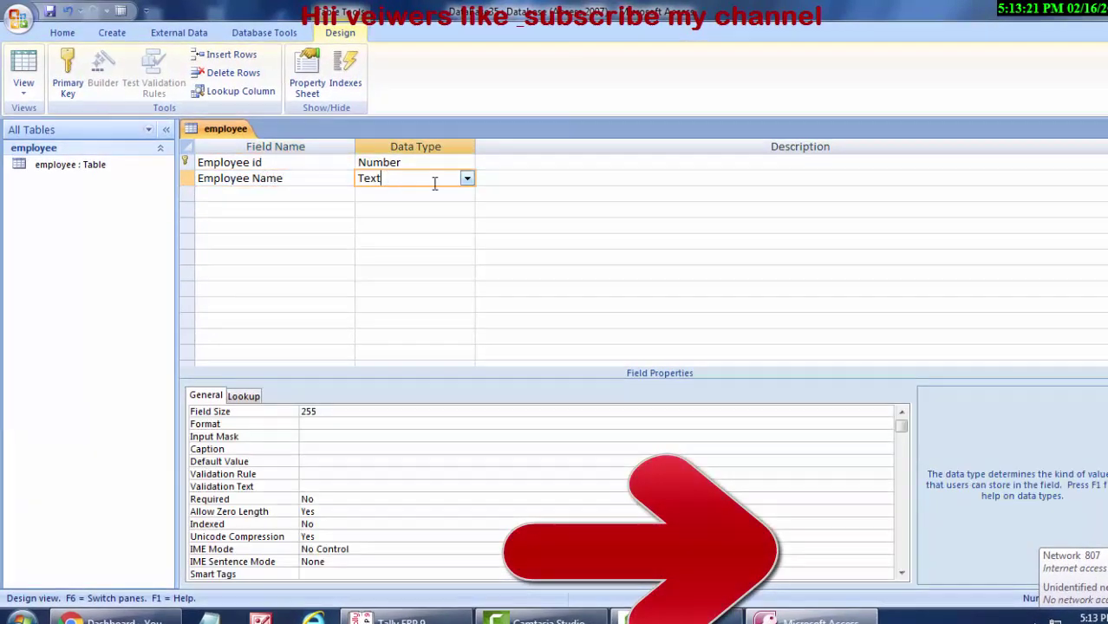
left_click(235, 192)
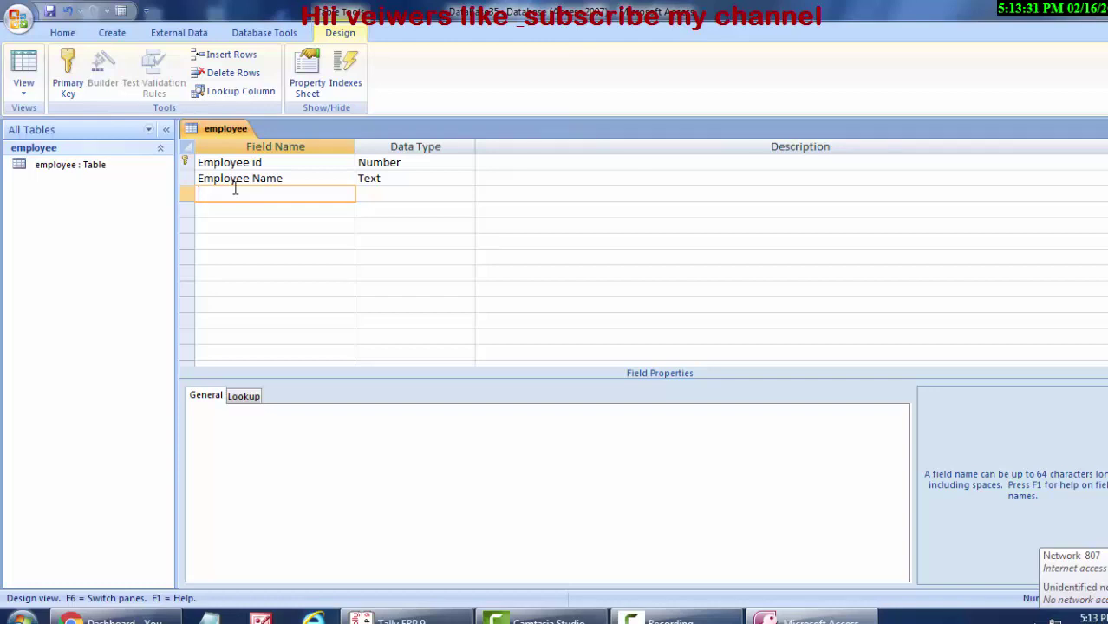
- Add a third field, renaming the invalid 'Mobile no.' to 'Mobile Number'
type("Mob")
type("ile n")
type("o.")
left_click(378, 193)
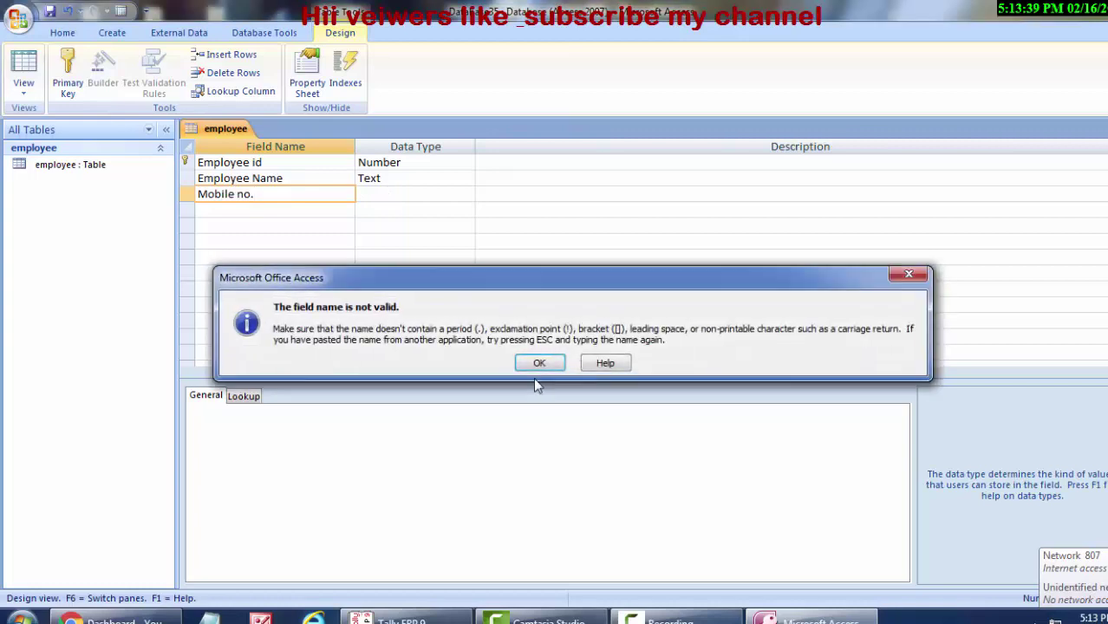
left_click(540, 361)
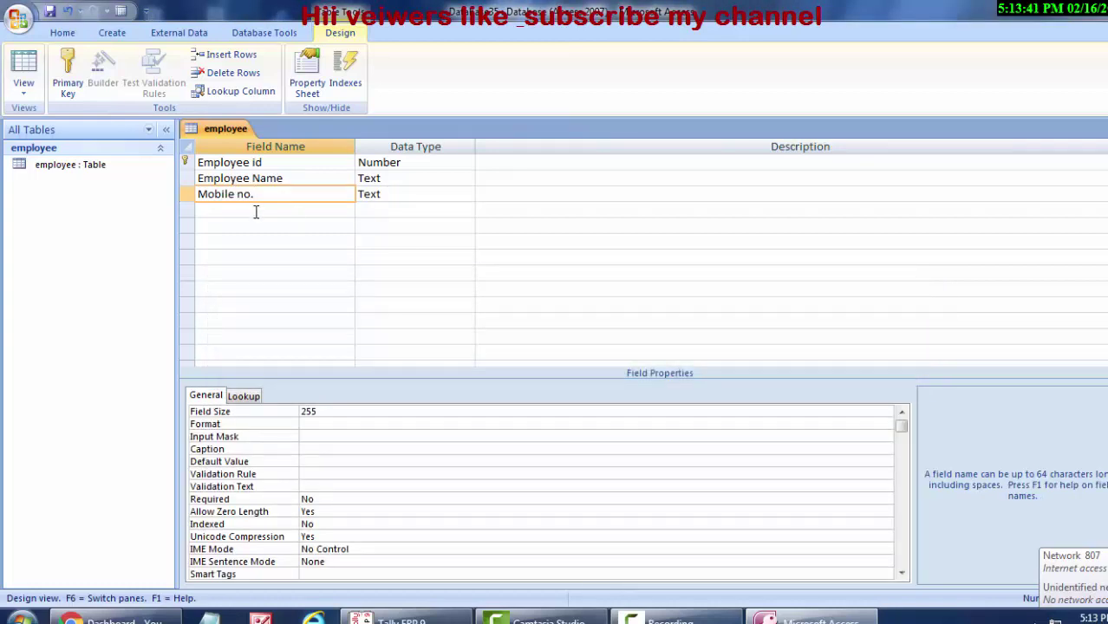
left_click(256, 213)
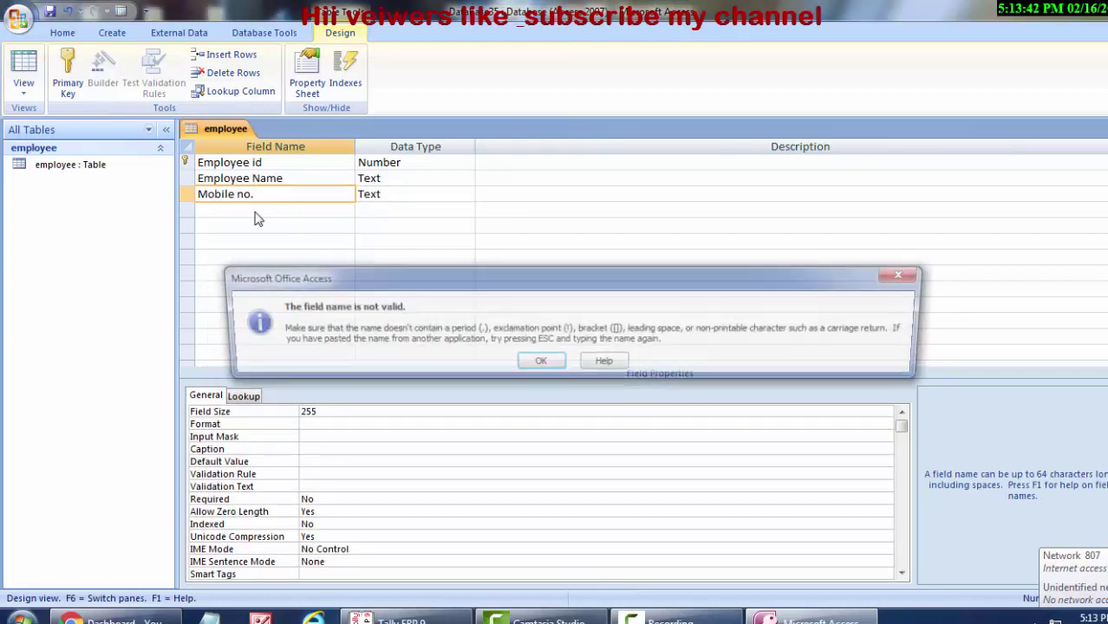
left_click(538, 363)
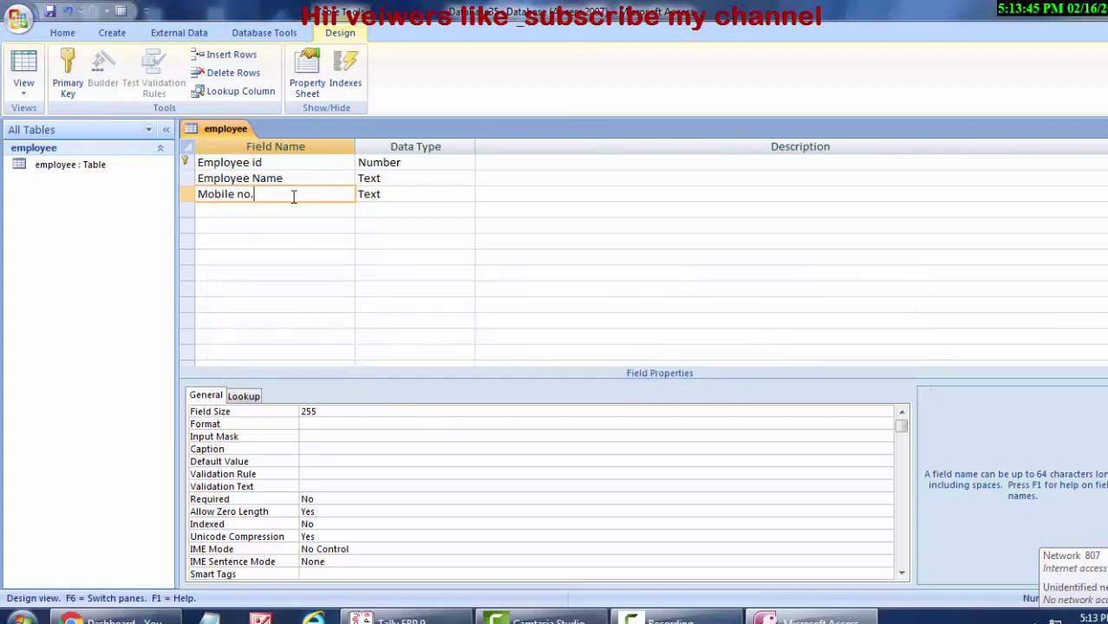
key("BackSpace")
key("BackSpace")
type("Nu")
type("mber")
left_click(287, 205)
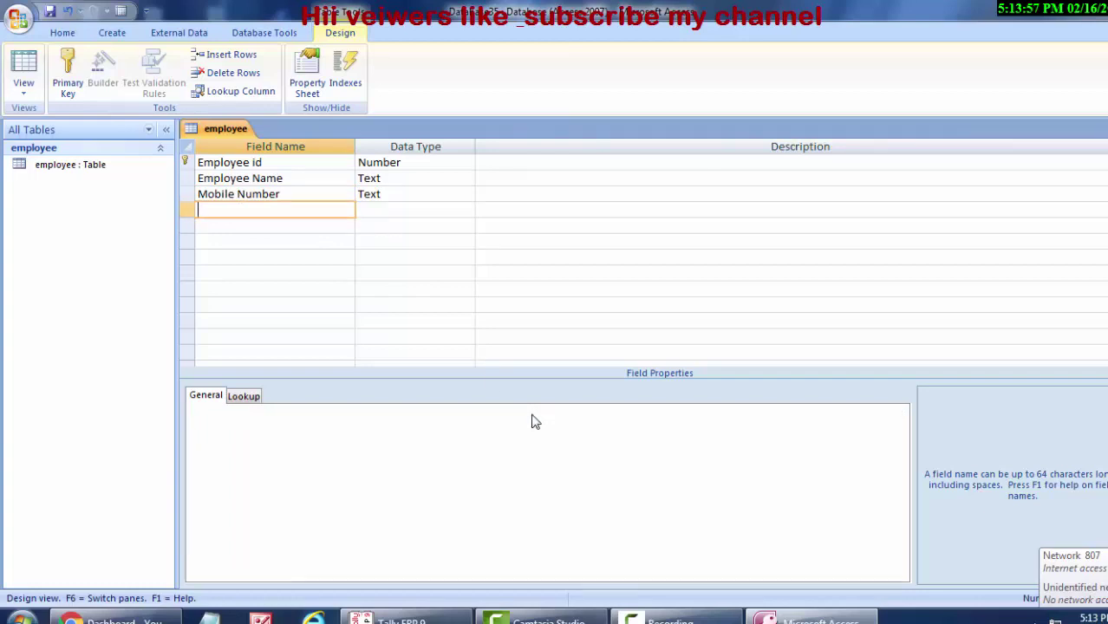
- Add Text fields 'Employee Address' and 'City' to the employee table
type("Em")
type("po")
type("oyee")
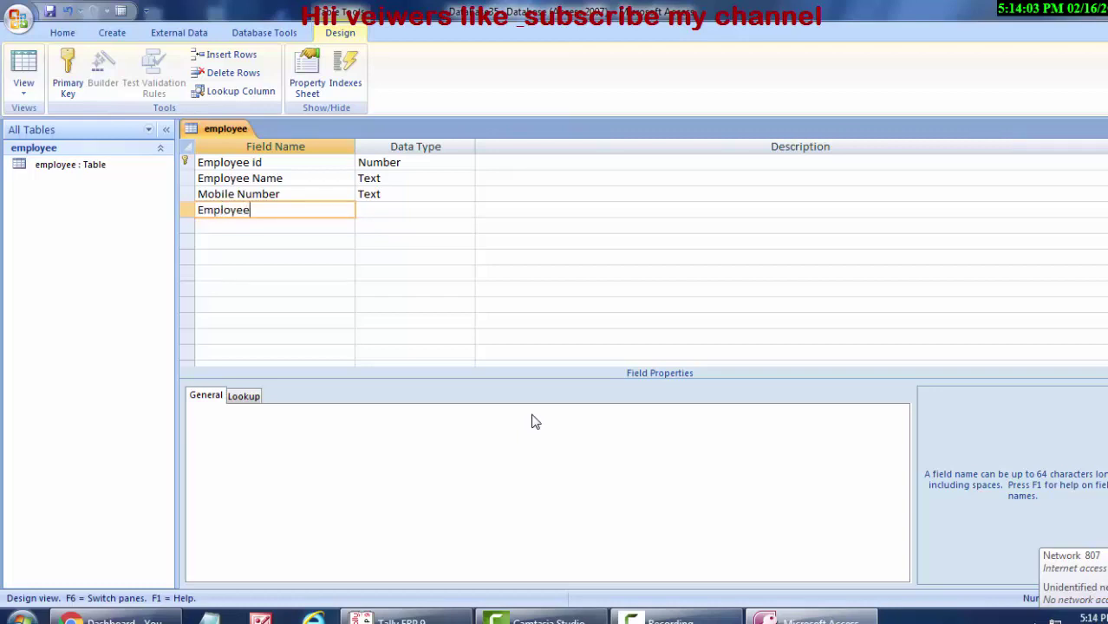
type("Addr")
type("ess")
left_click(422, 210)
left_click(257, 225)
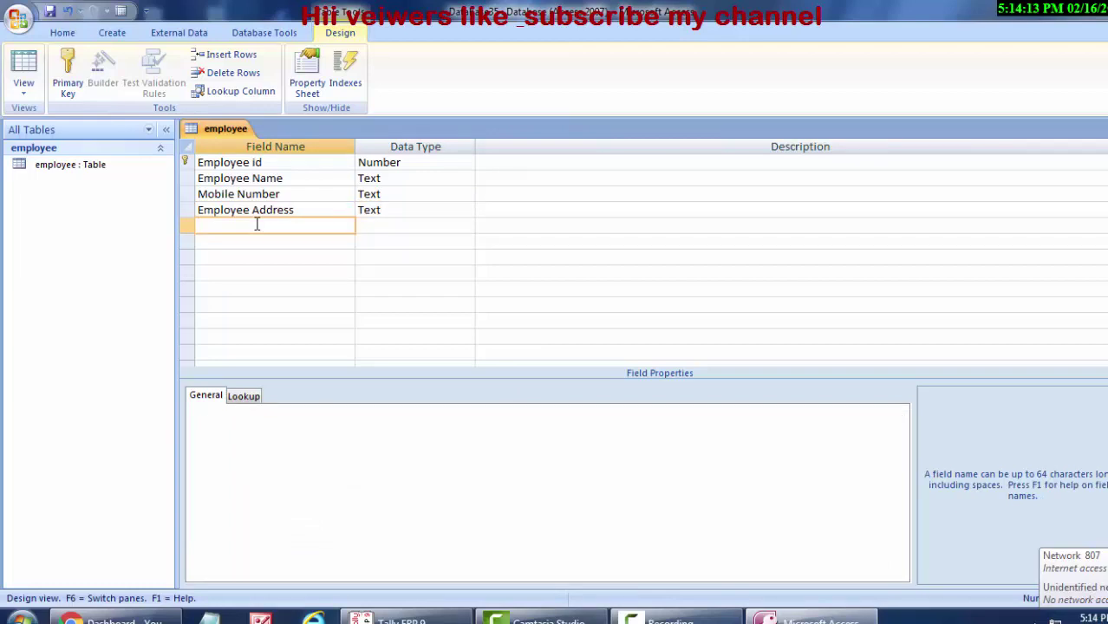
type("City")
left_click(383, 227)
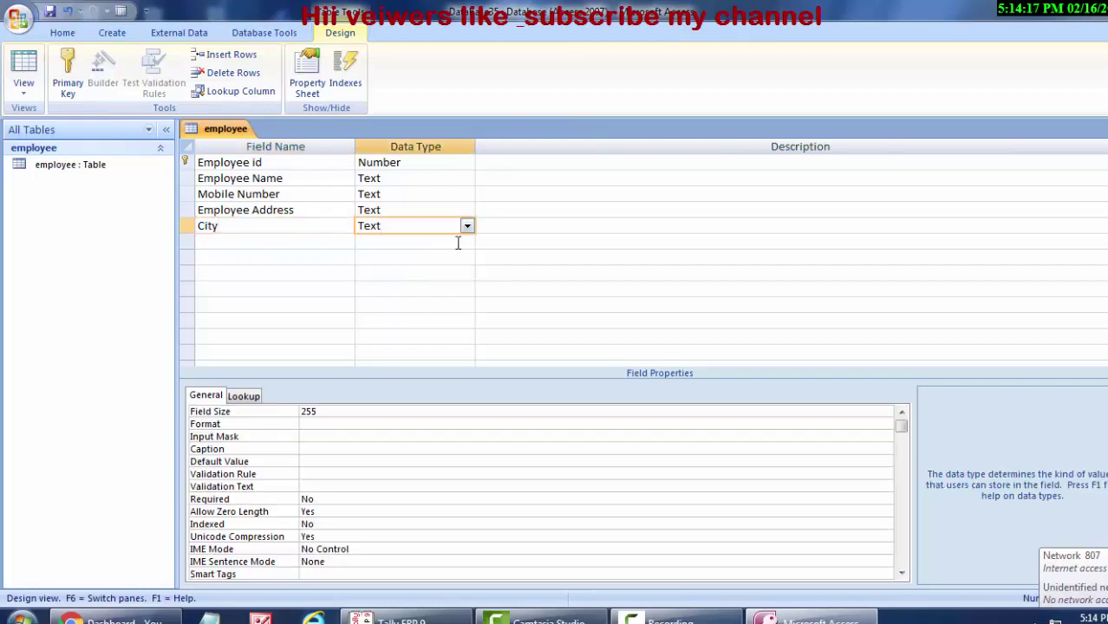
- Switch the employee table to Datasheet View
left_click(23, 85)
left_click(72, 228)
left_click(25, 94)
left_click(33, 120)
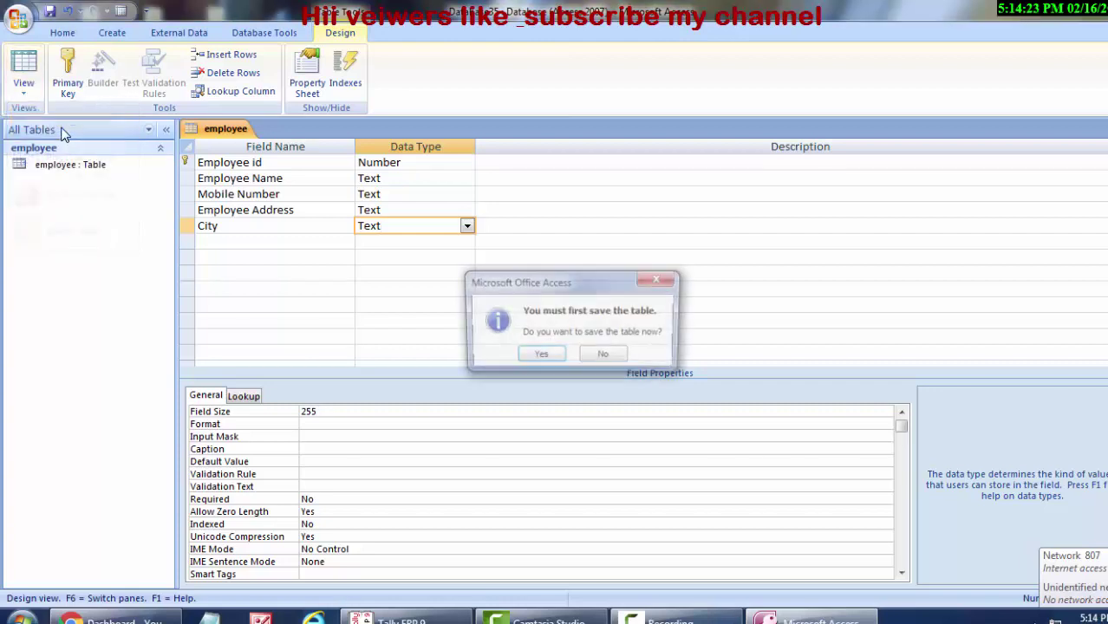
- Save the table, bold the datasheet, and widen Employee id, Name, Mobile Number and Address columns
left_click(539, 357)
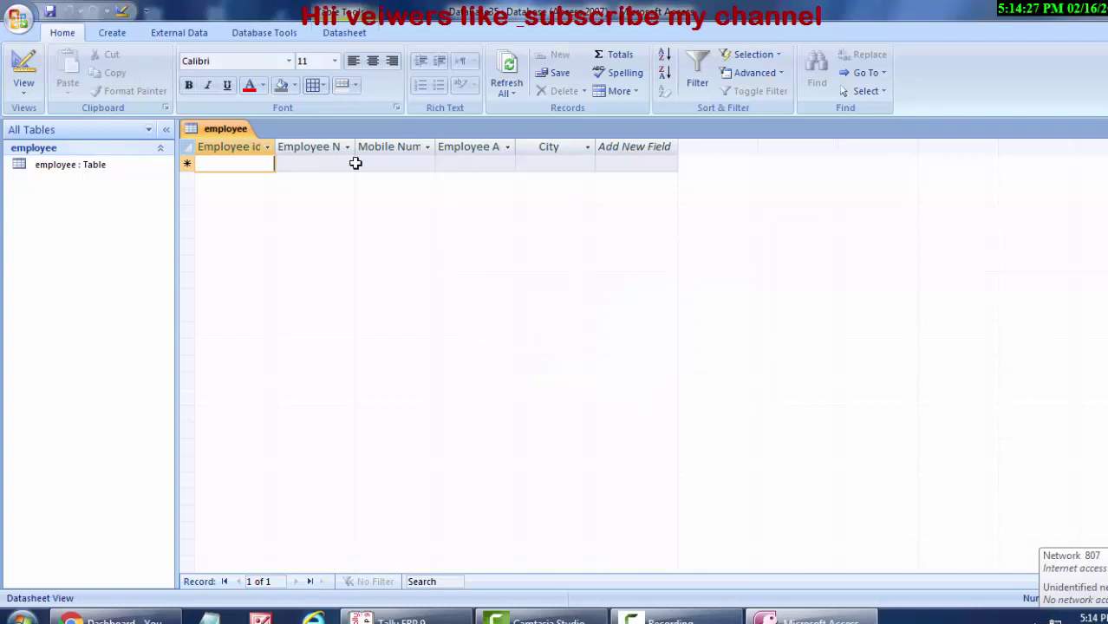
left_click(189, 85)
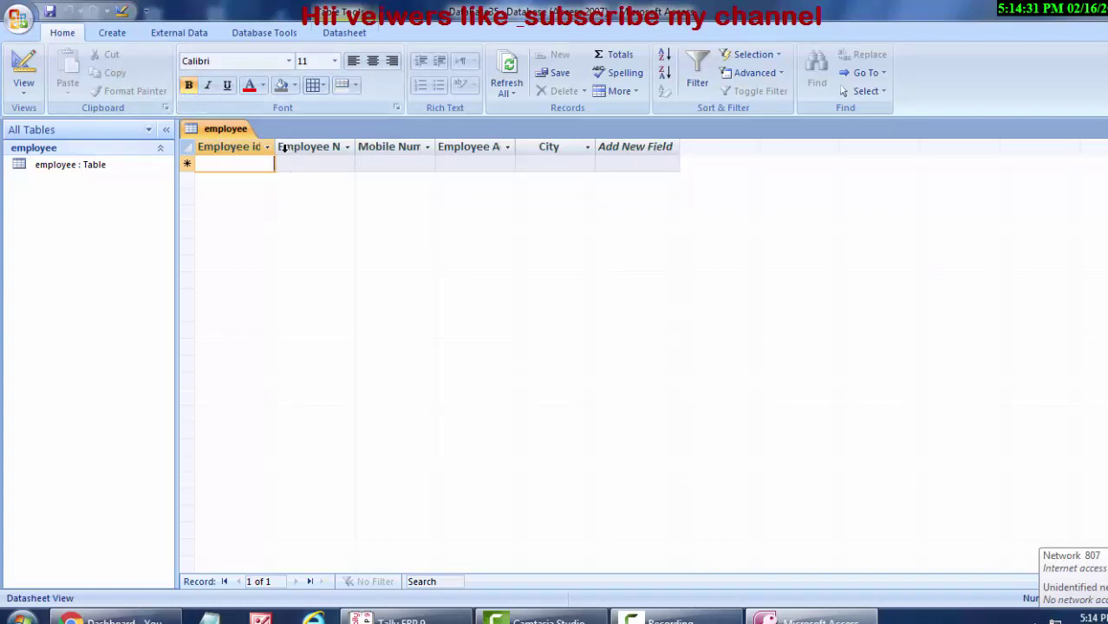
left_click_drag(287, 154, 290, 154)
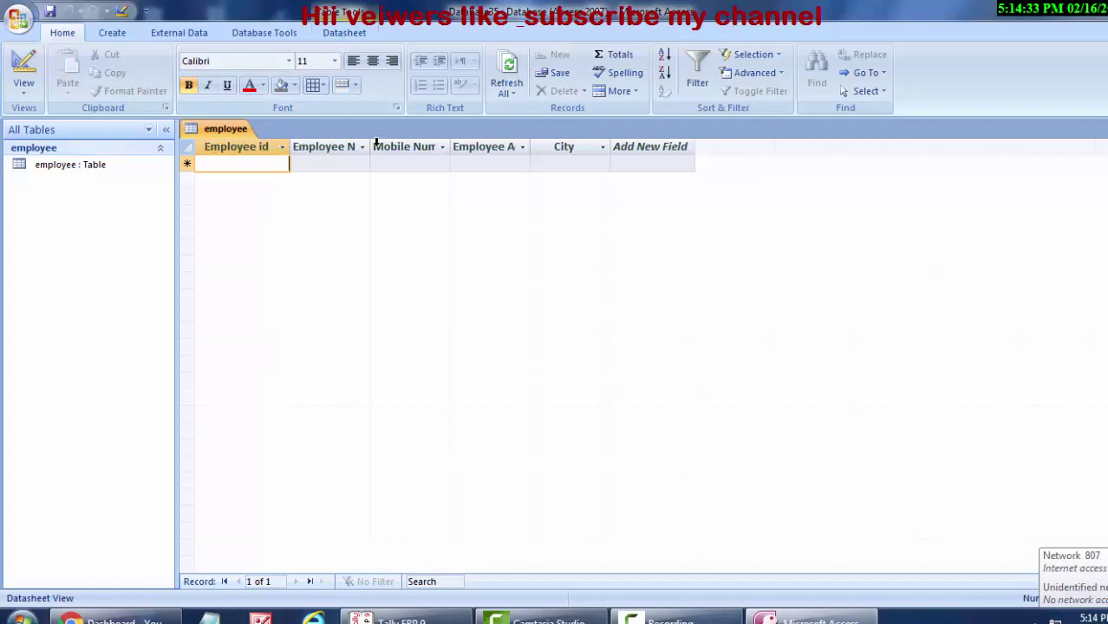
left_click_drag(369, 146, 433, 156)
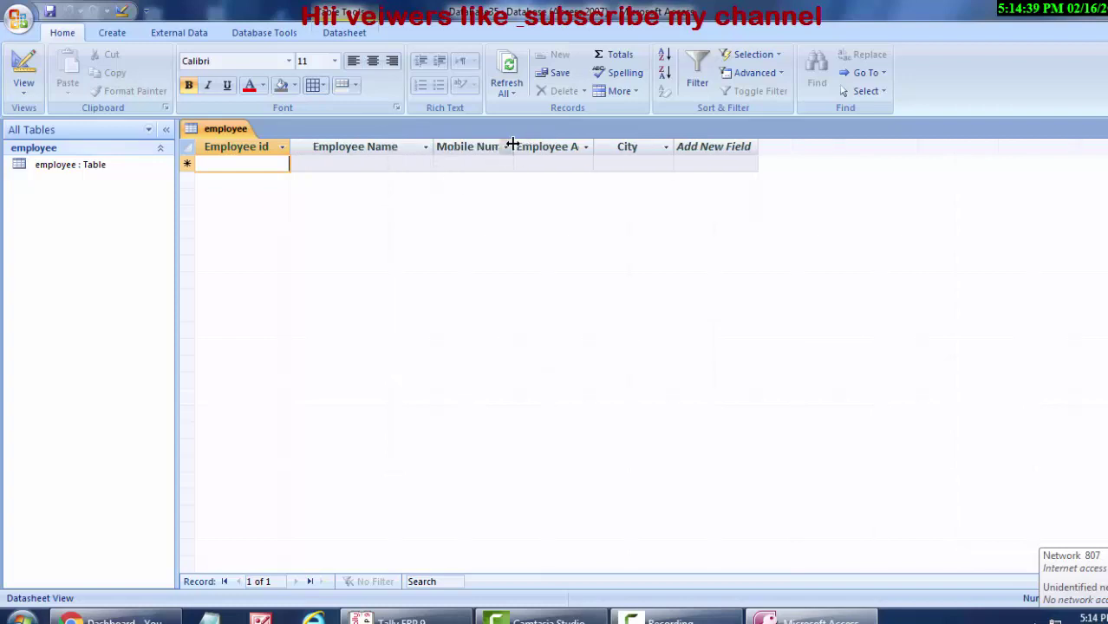
left_click_drag(514, 146, 549, 177)
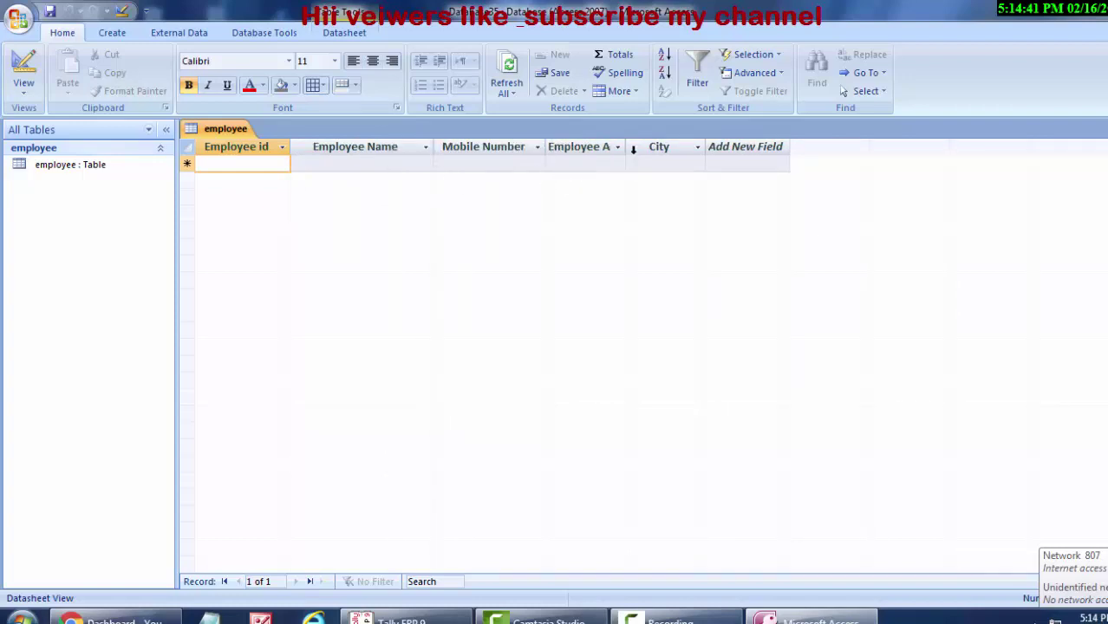
left_click_drag(626, 146, 683, 235)
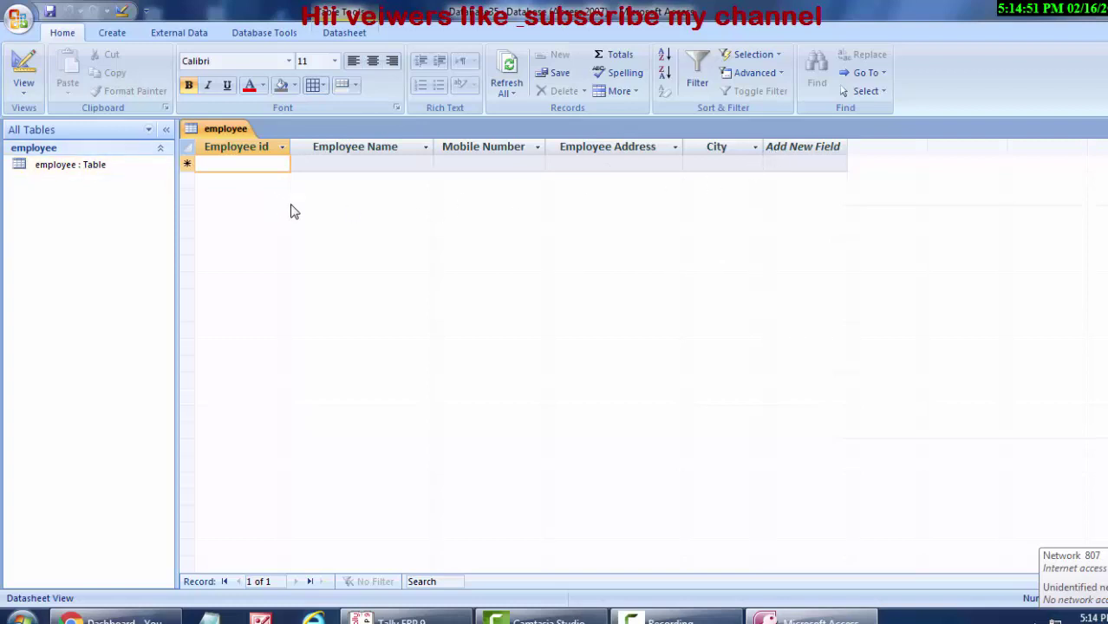
- Enter the first record: id 213 with the employee's name, mobile number, address and city Deoria
type("213")
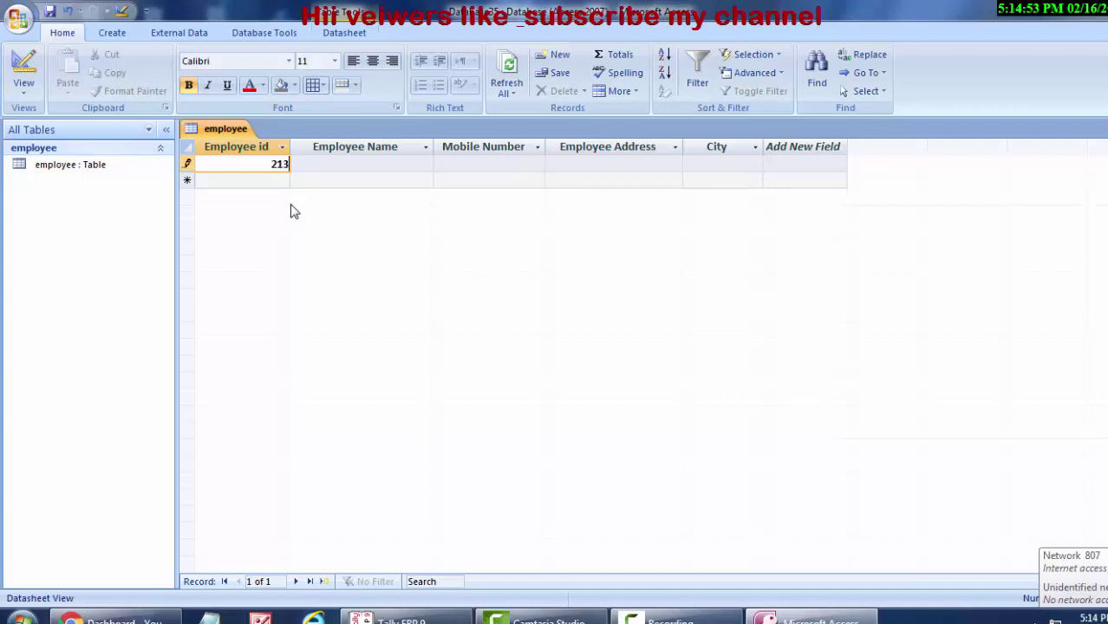
left_click(347, 161)
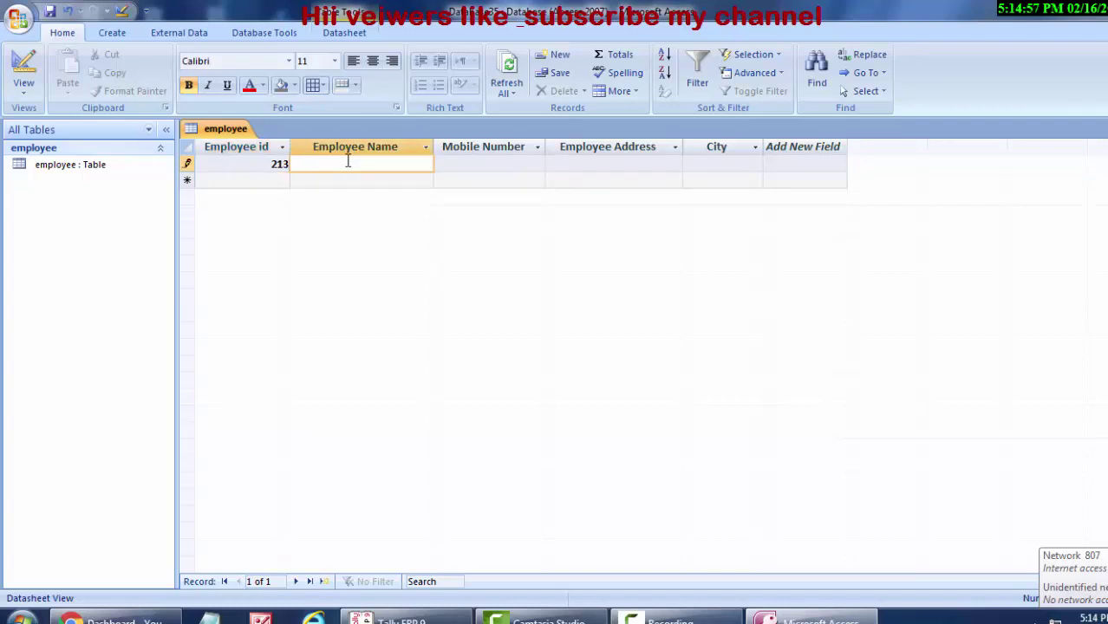
type("Ram")
type("esh")
left_click(514, 163)
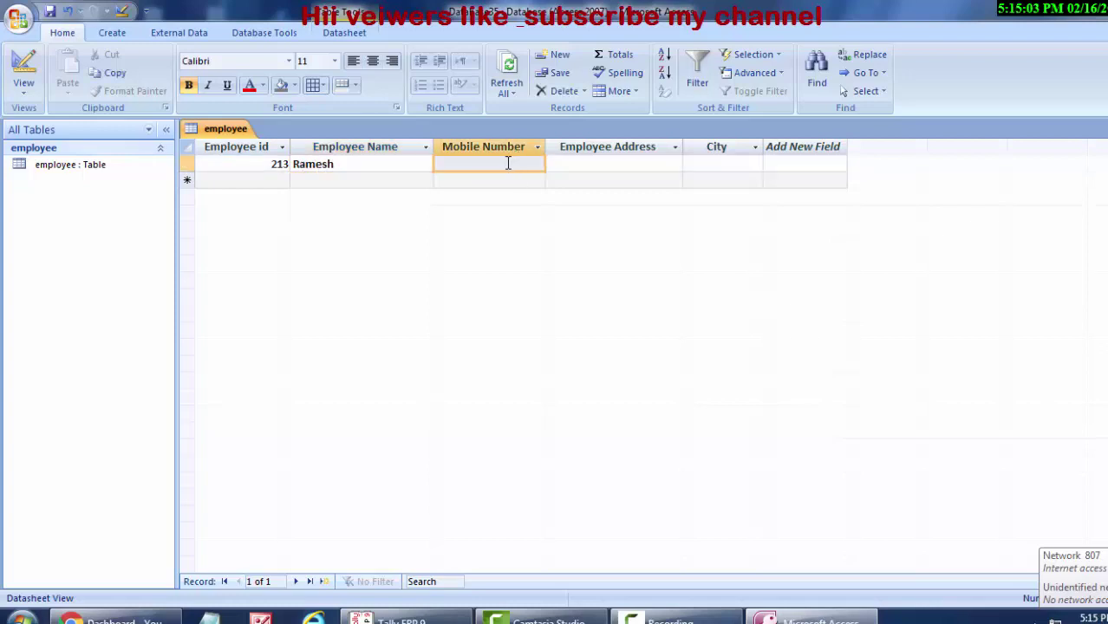
left_click(508, 163)
type("788")
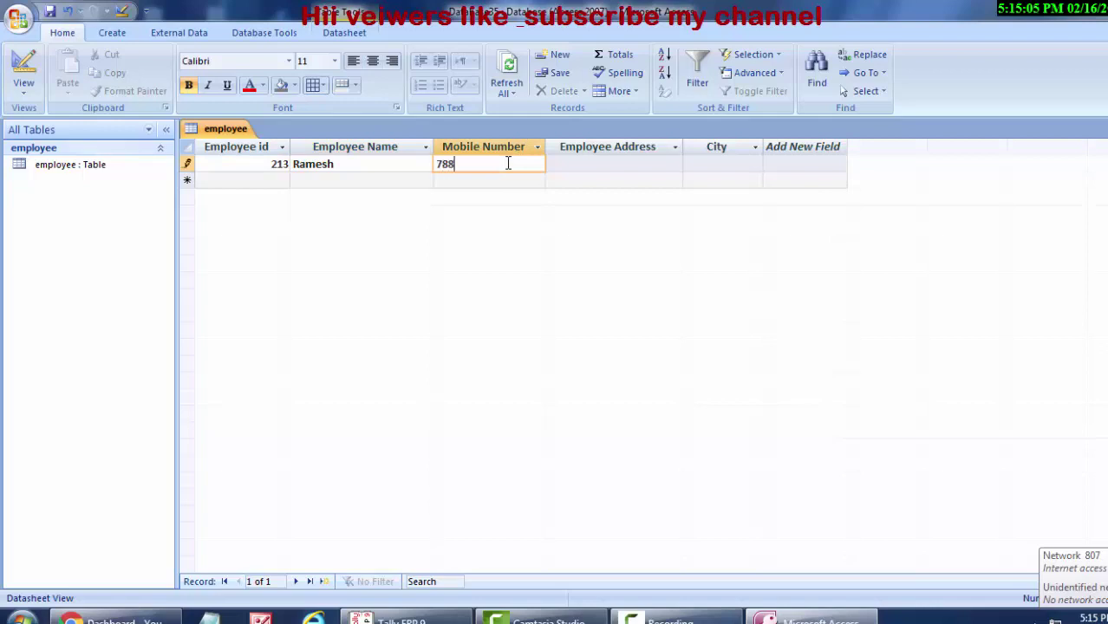
type("665444")
left_click(574, 166)
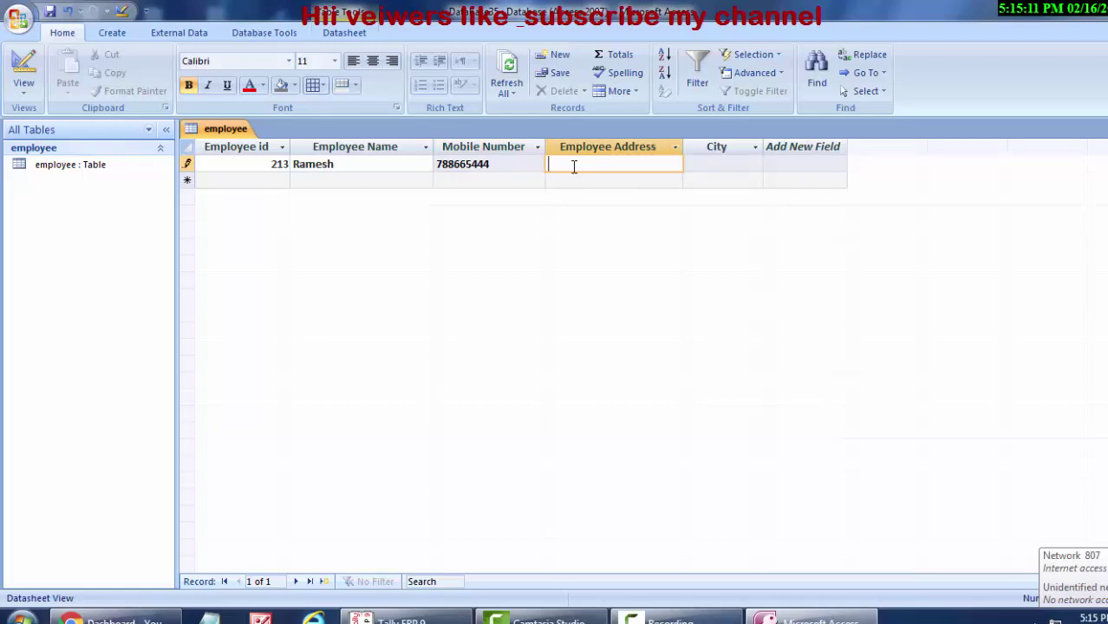
type("new d")
type("colony ")
type("deor")
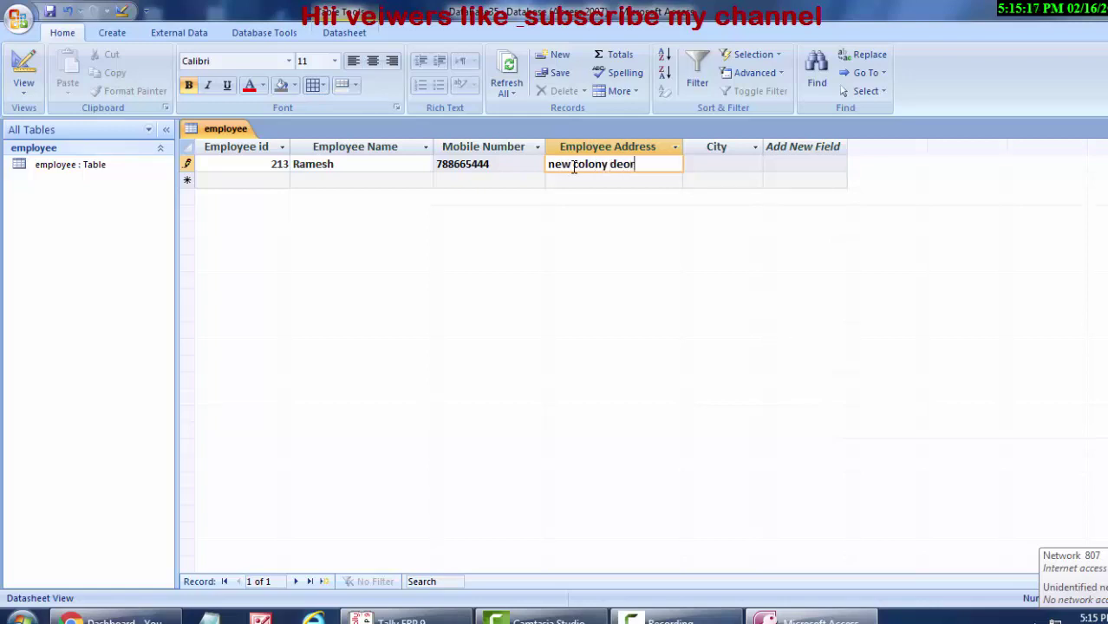
type("ia")
left_click(715, 166)
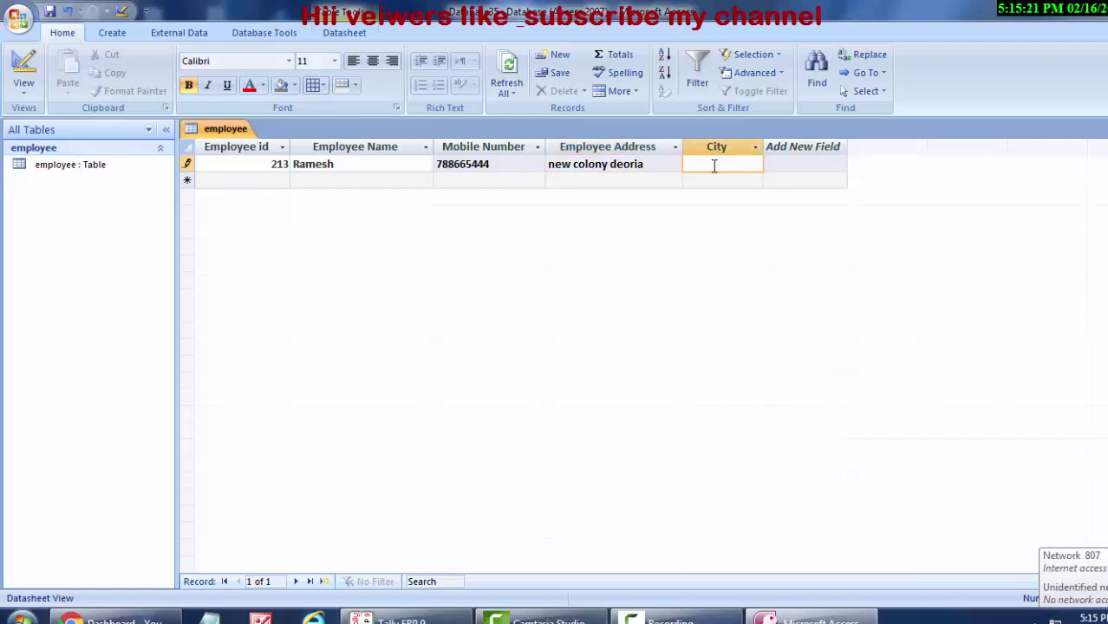
type("Deo")
type("ria")
- Capitalise the first letters of each word in the first record's address
left_click(560, 168)
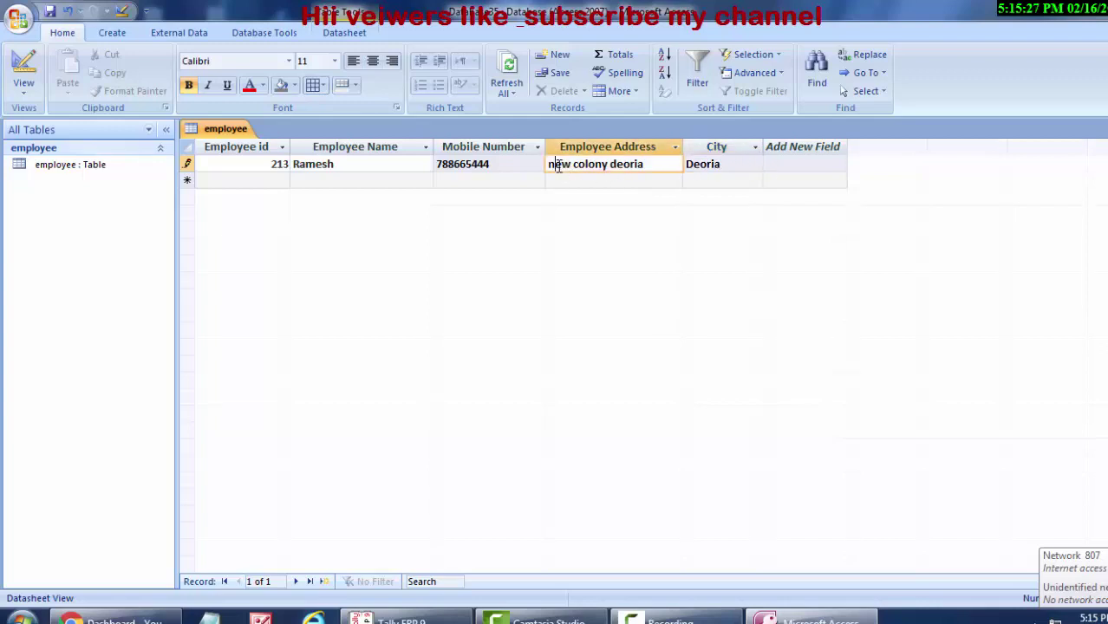
key("BackSpace")
type("N")
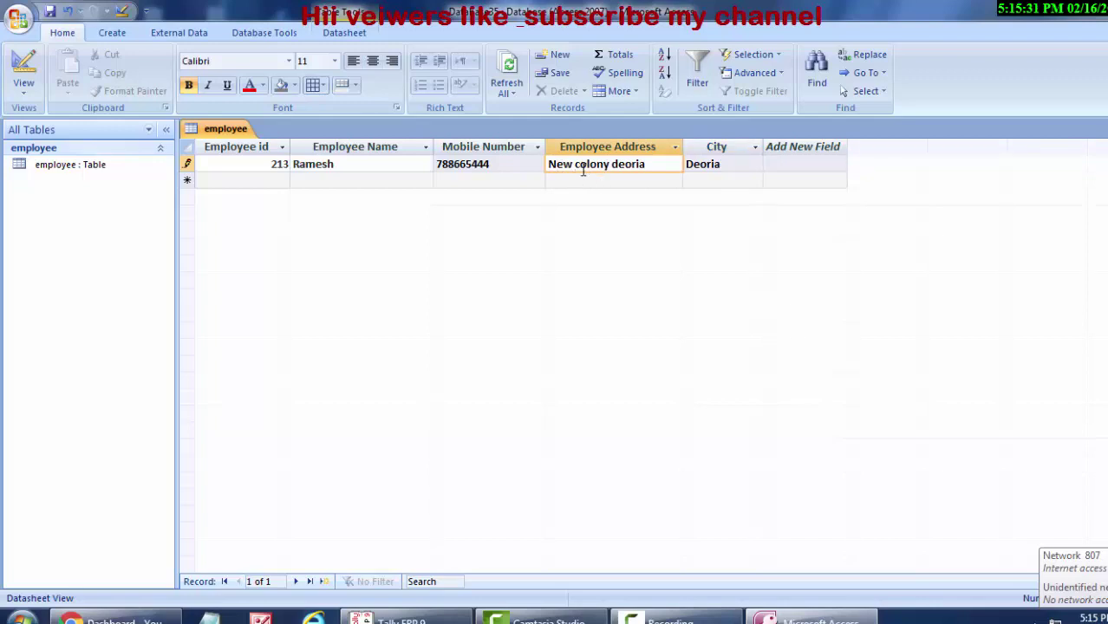
key("BackSpace")
type("C")
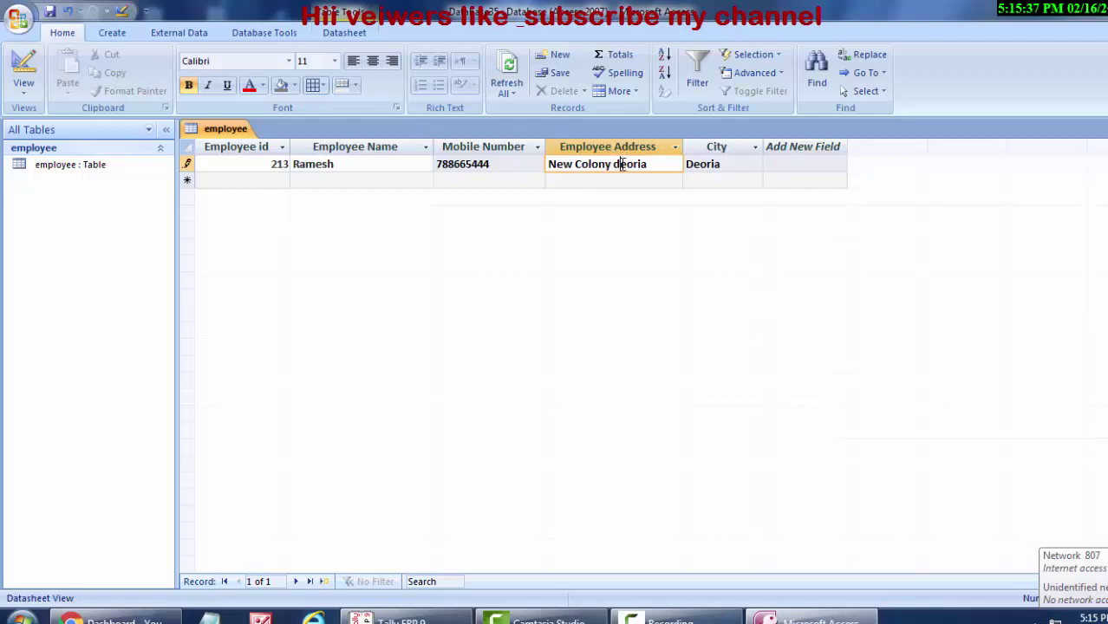
key("BackSpace")
type("D")
- Start a second record with id 765 and the employee's name
left_click(254, 183)
type("7")
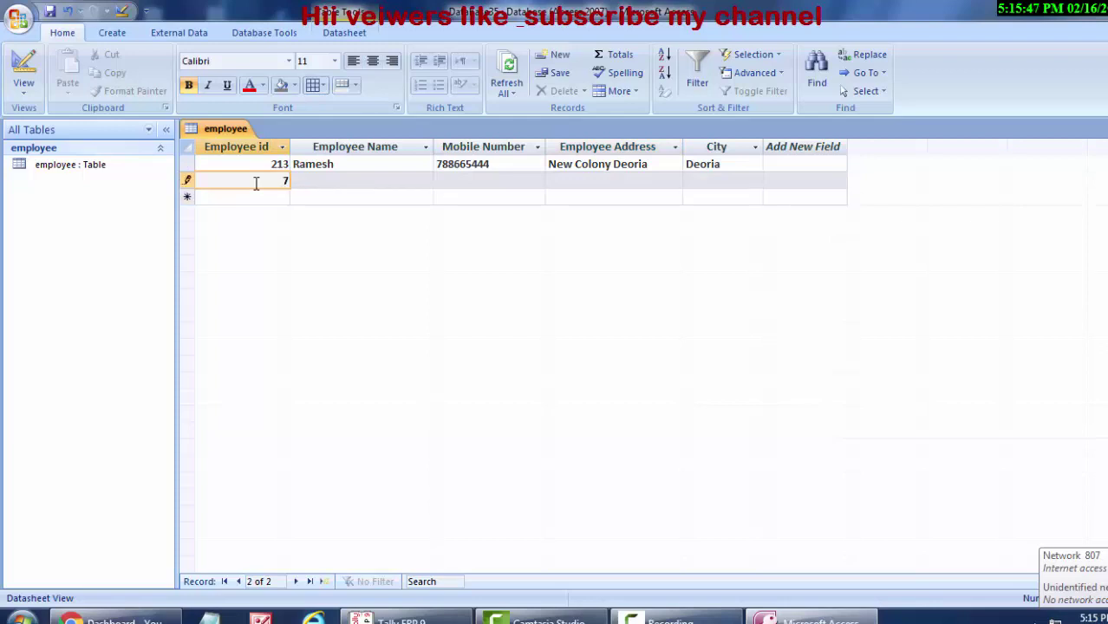
type("65")
left_click(327, 181)
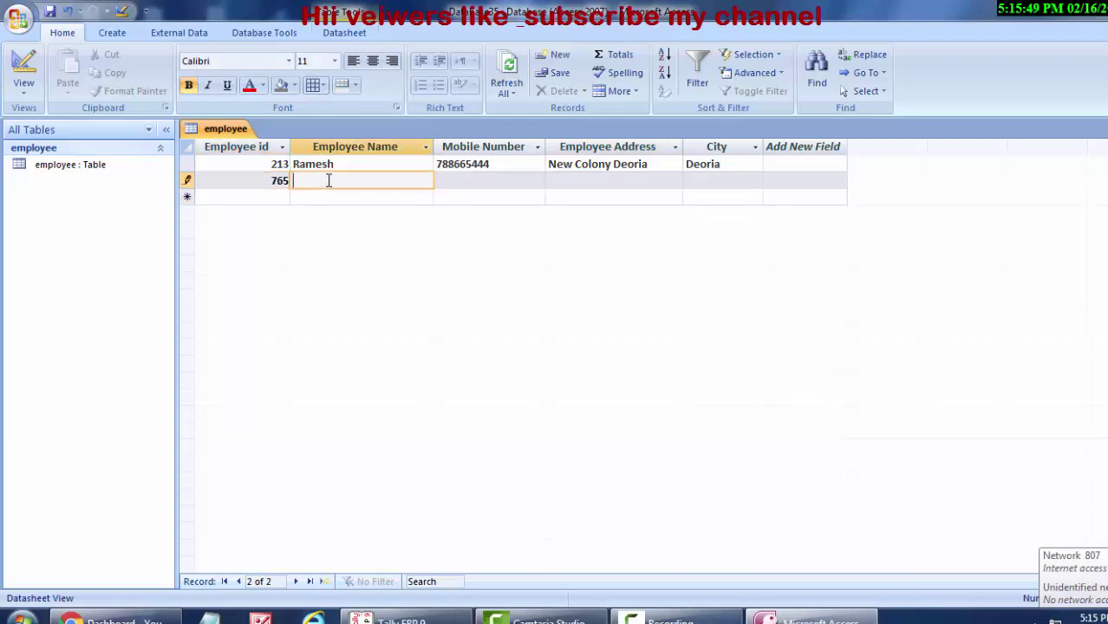
type("S")
type("r")
type("es")
key("BackSpace")
key("BackSpace")
key("BackSpace")
type("us")
key("BackSpace")
key("BackSpace")
key("BackSpace")
type("Sures")
type("h")
- Fill in the second record's mobile number, address and city Gorakhpur
left_click(452, 180)
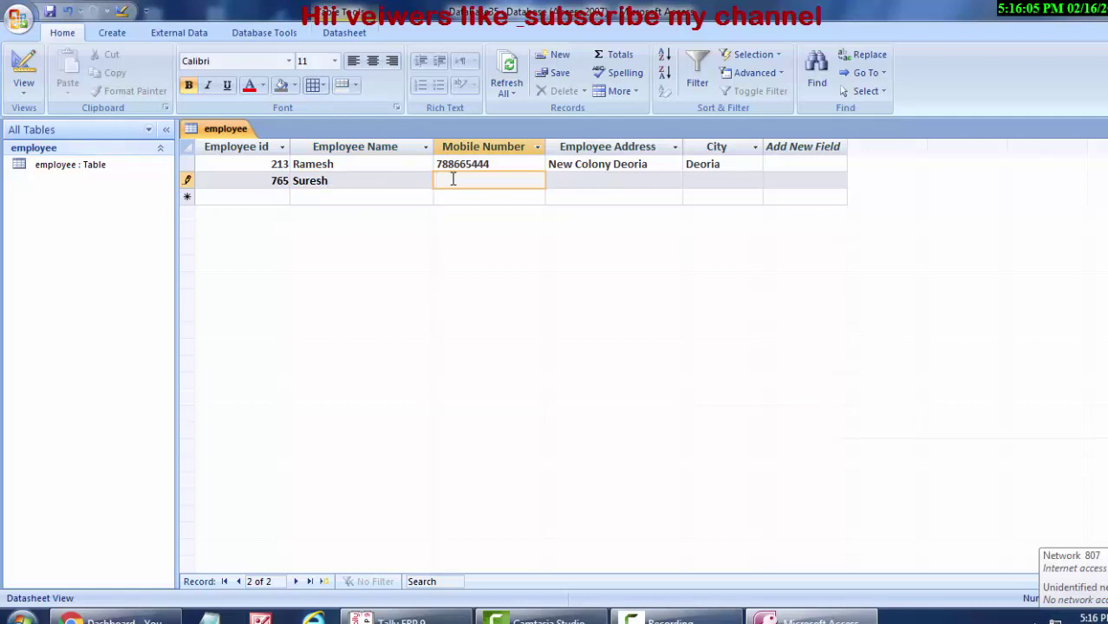
type("7778998")
type("77")
left_click(626, 177)
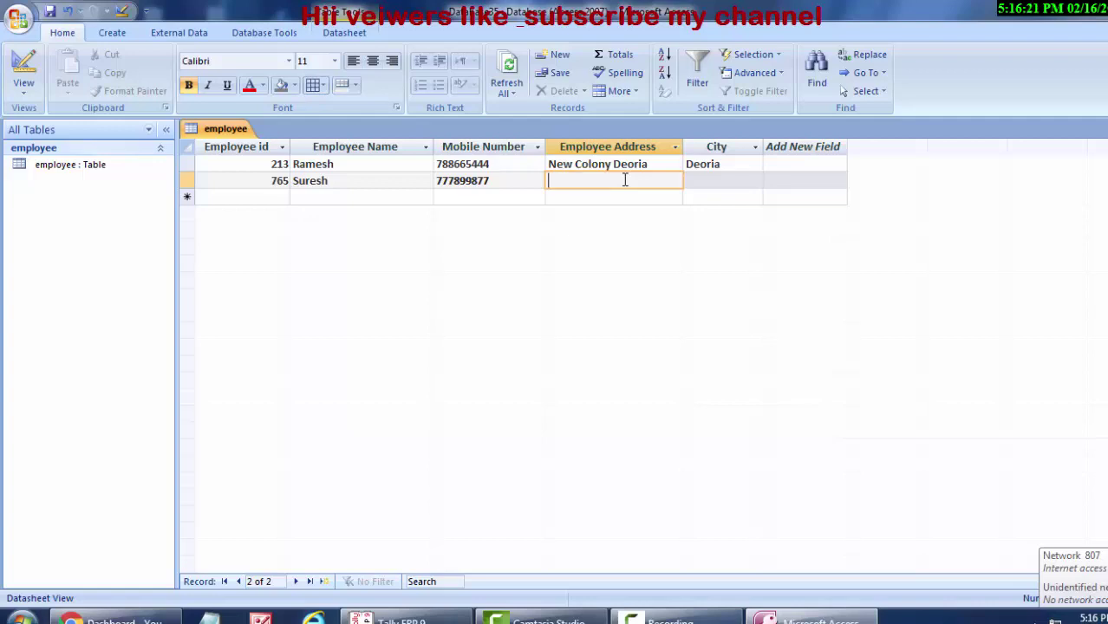
type("G")
type("orak")
type("hpur")
left_click(704, 182)
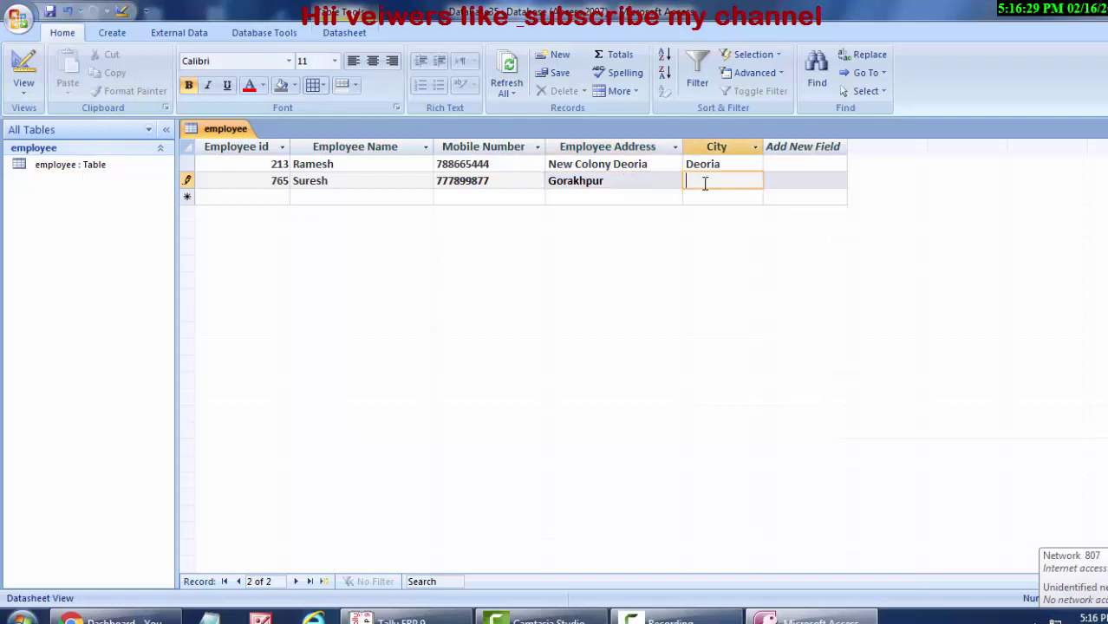
type("G")
type("or")
type("a")
type("khpur")
- Create a new blank table from the Create tab
left_click(24, 95)
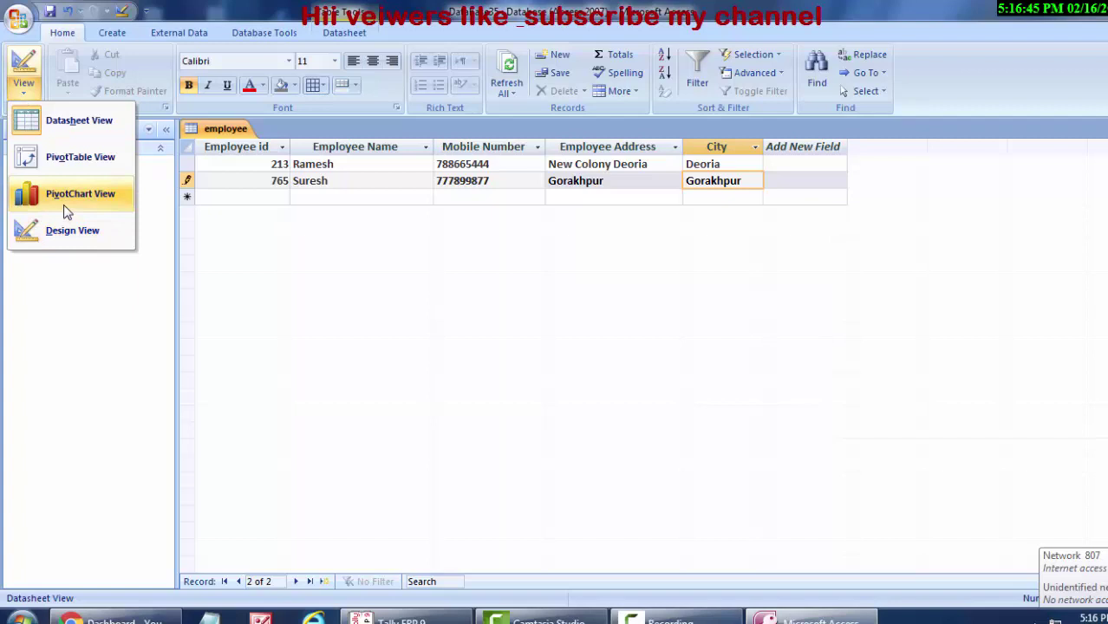
left_click(79, 370)
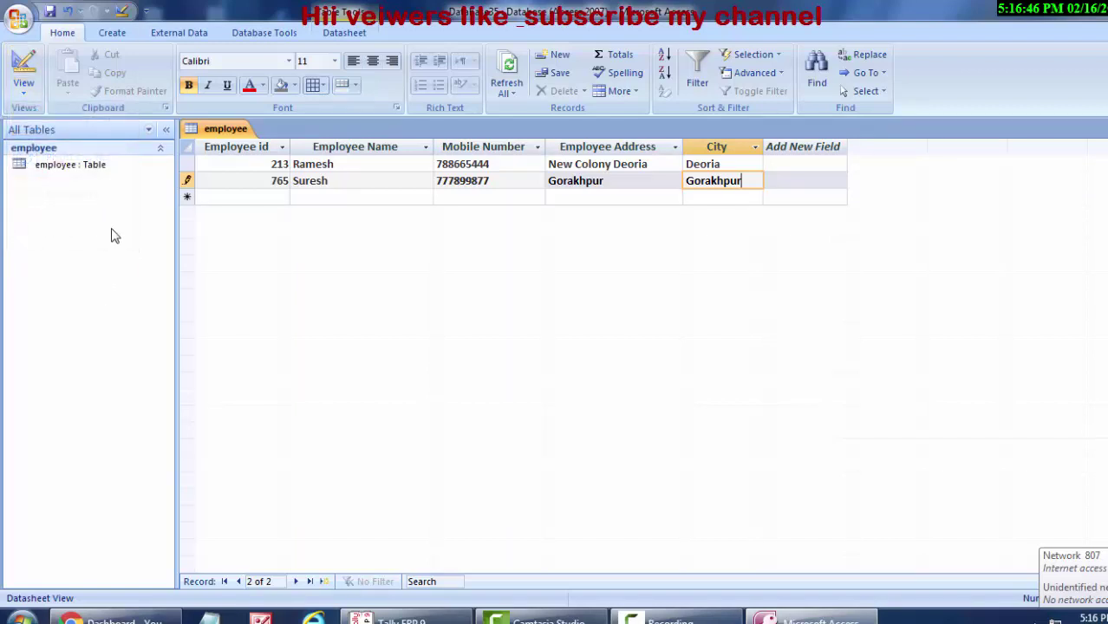
left_click(122, 35)
left_click(23, 78)
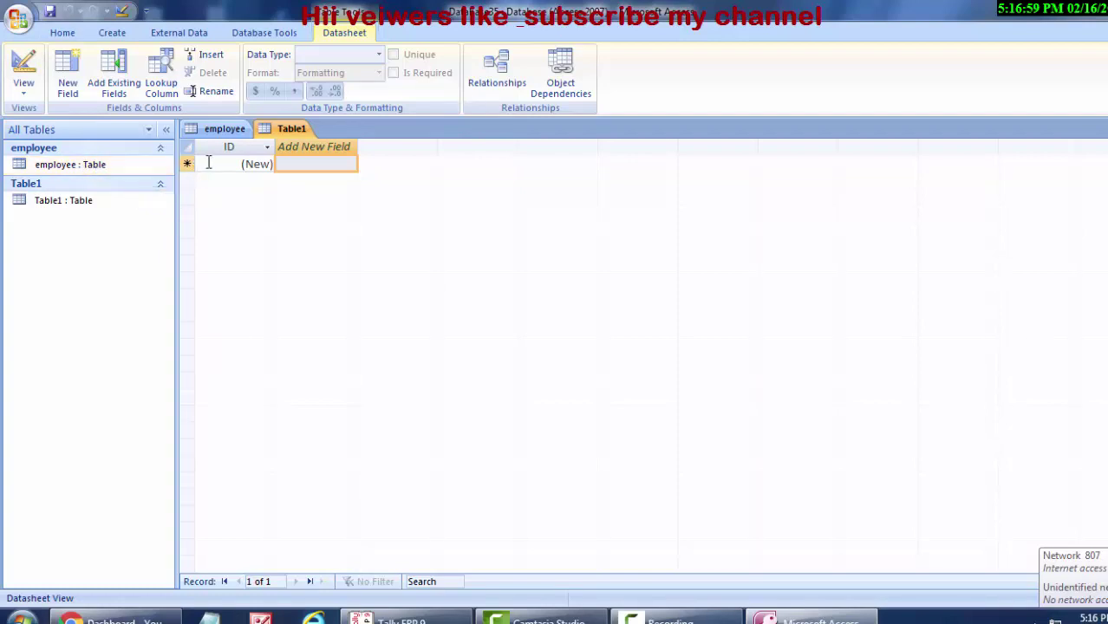
- Switch the new table to Design View, saving it as 'product detail'
left_click(28, 97)
left_click(24, 159)
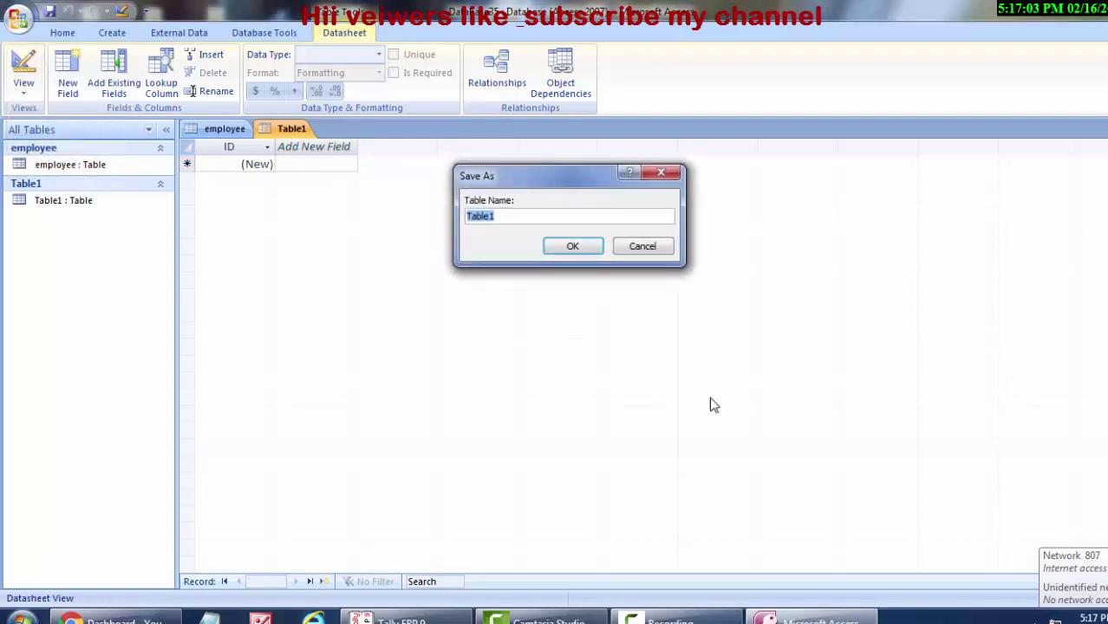
key("BackSpace")
type("prod")
type("uct de")
type("tail")
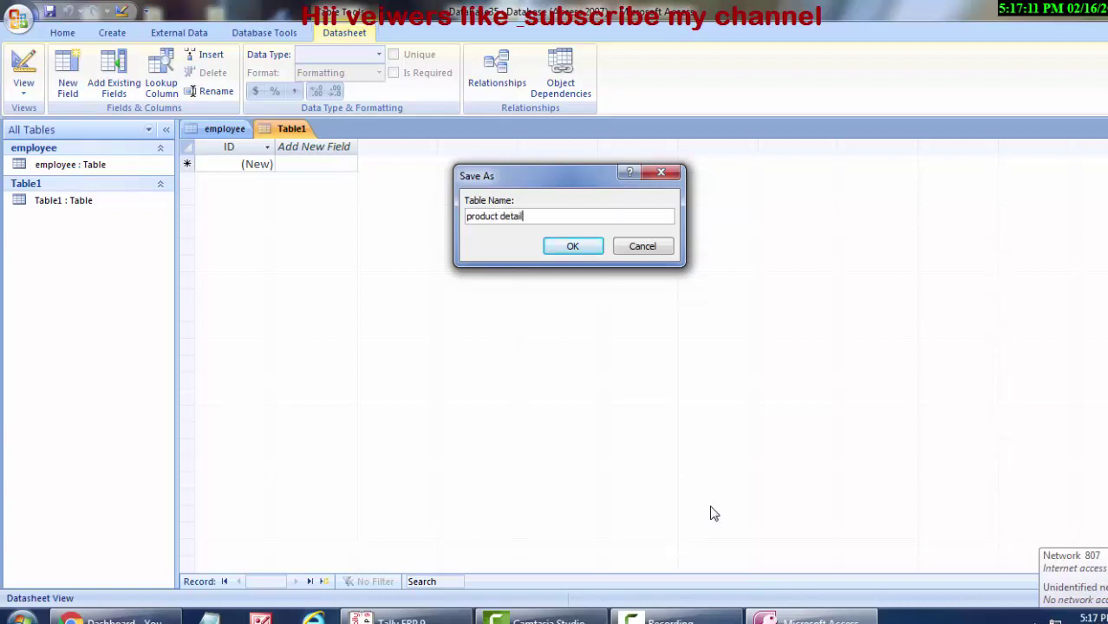
key("Return")
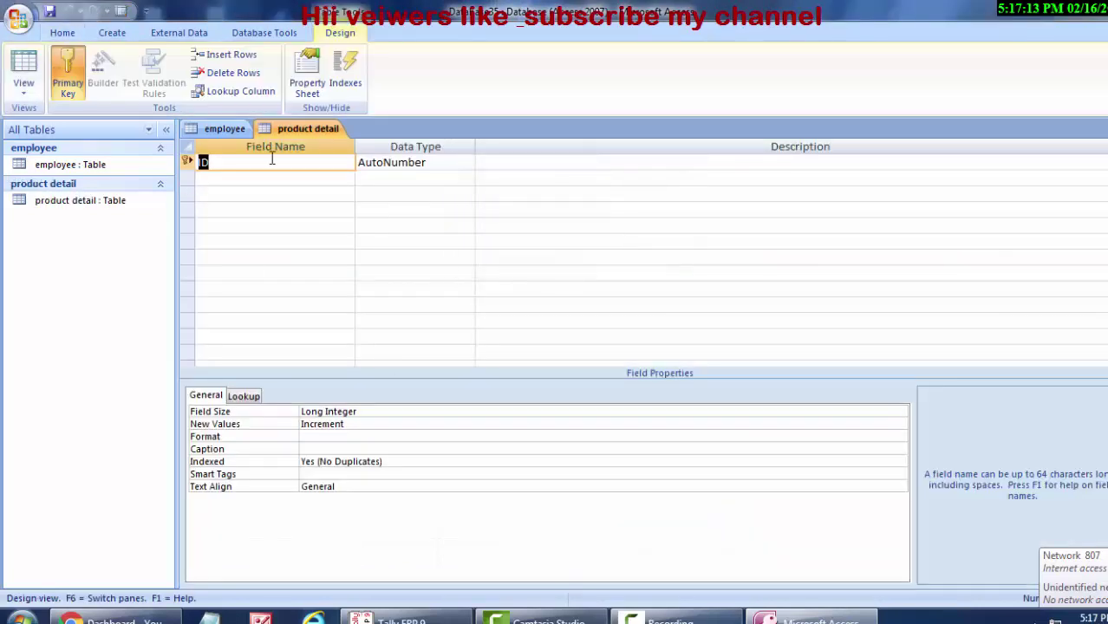
- Rename the ID field to 'Product id' with the Number data type
left_click(283, 162)
key("BackSpace")
key("BackSpace")
type("pr")
type("o")
key("BackSpace")
key("BackSpace")
key("BackSpace")
type("Prod")
type("uct ")
type("id")
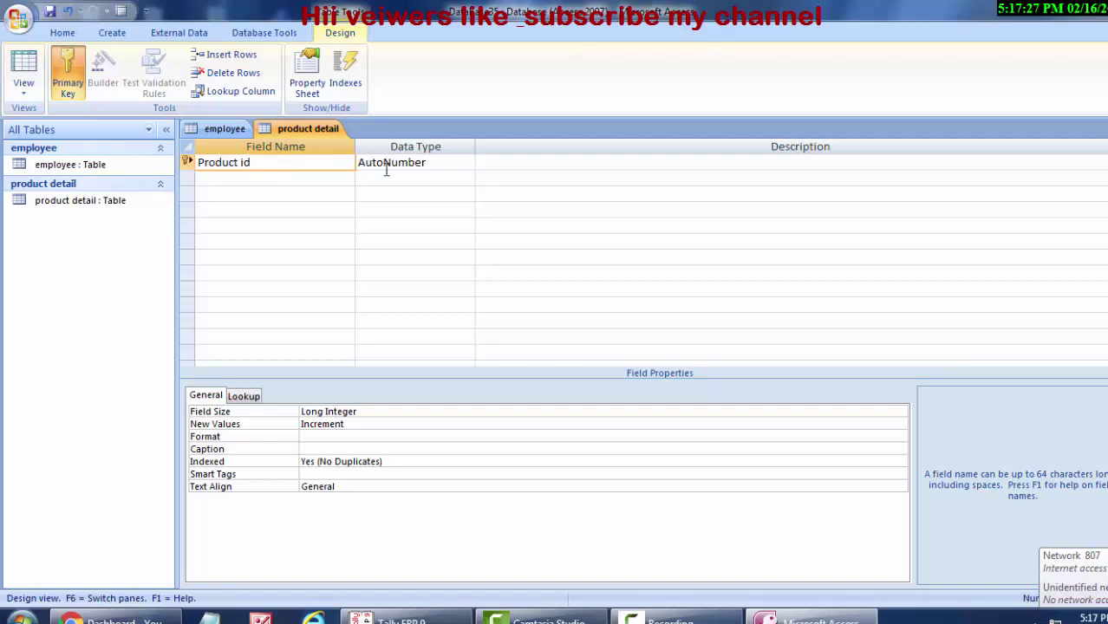
left_click(435, 161)
left_click(468, 163)
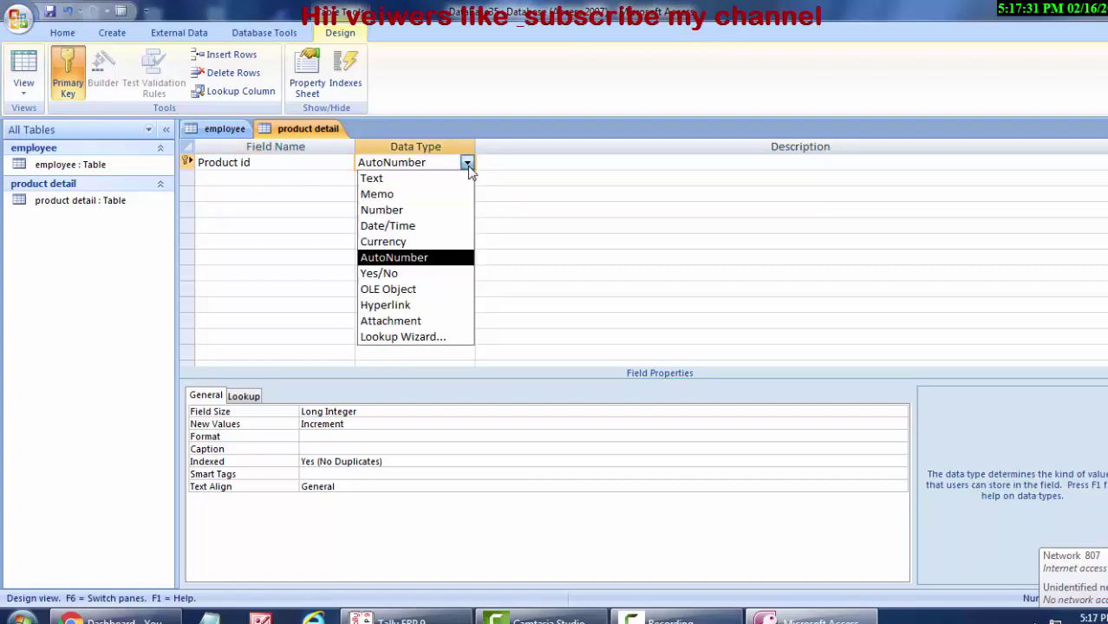
left_click(438, 210)
- Add a 'Product Name' field with the Text data type
left_click(264, 180)
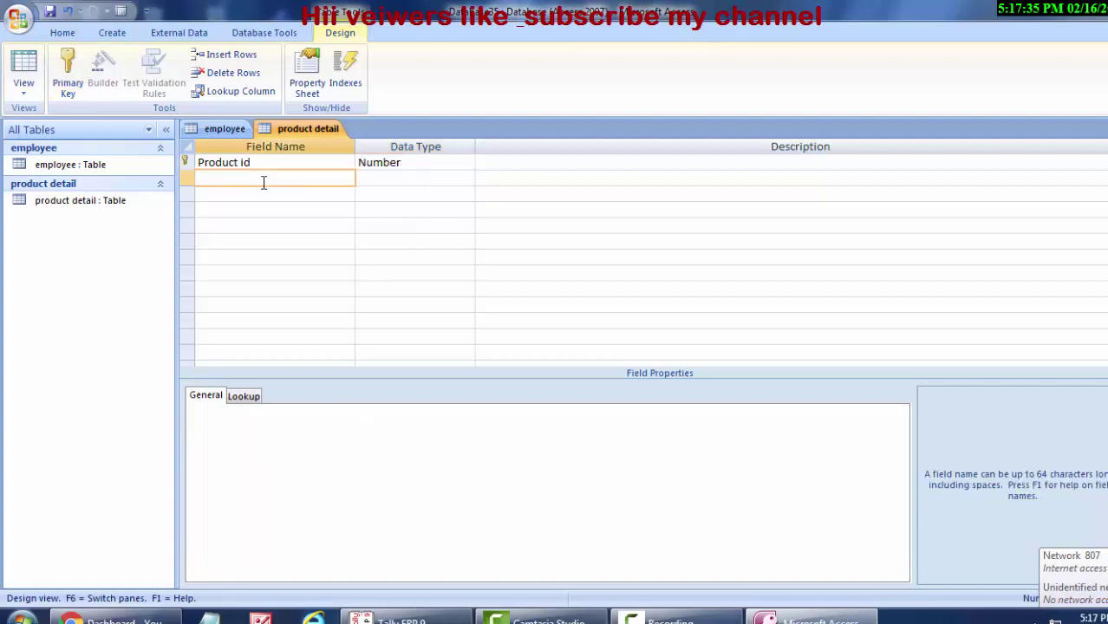
type("Pr")
type("oduc")
type("t")
type(" Nam")
type("e")
left_click(376, 164)
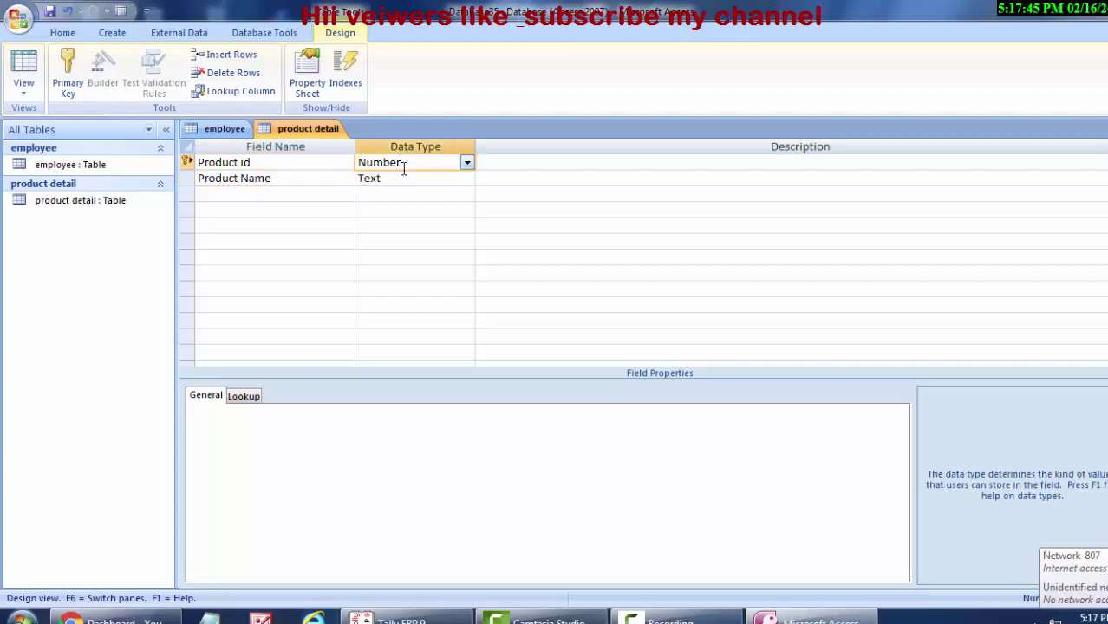
left_click(410, 177)
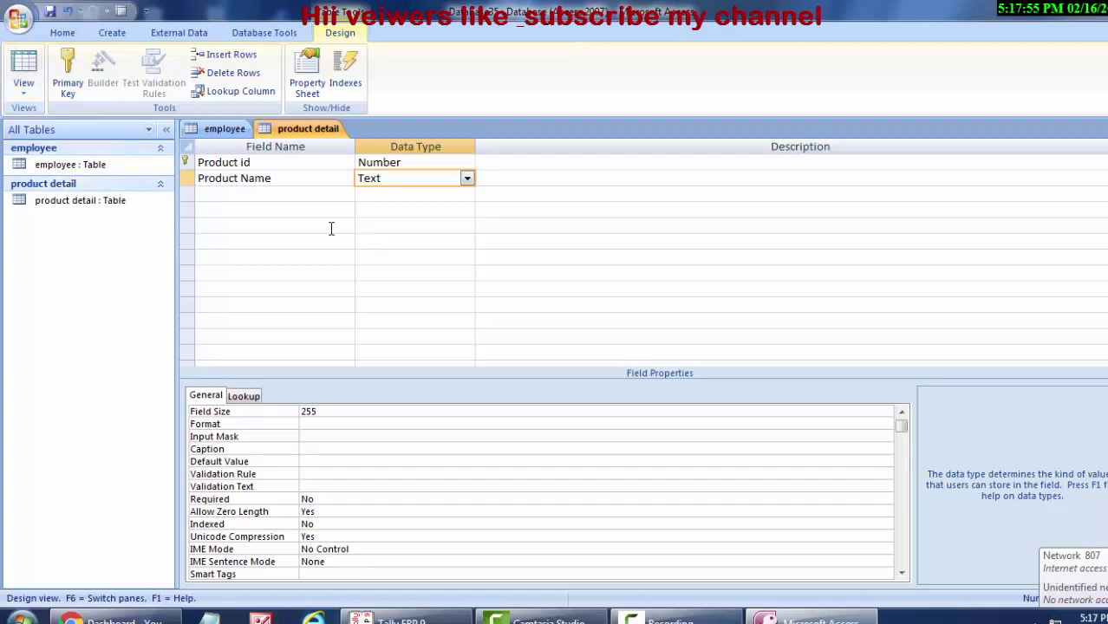
- Add a 'Date of sale' field with the Date/Time data type
left_click(232, 195)
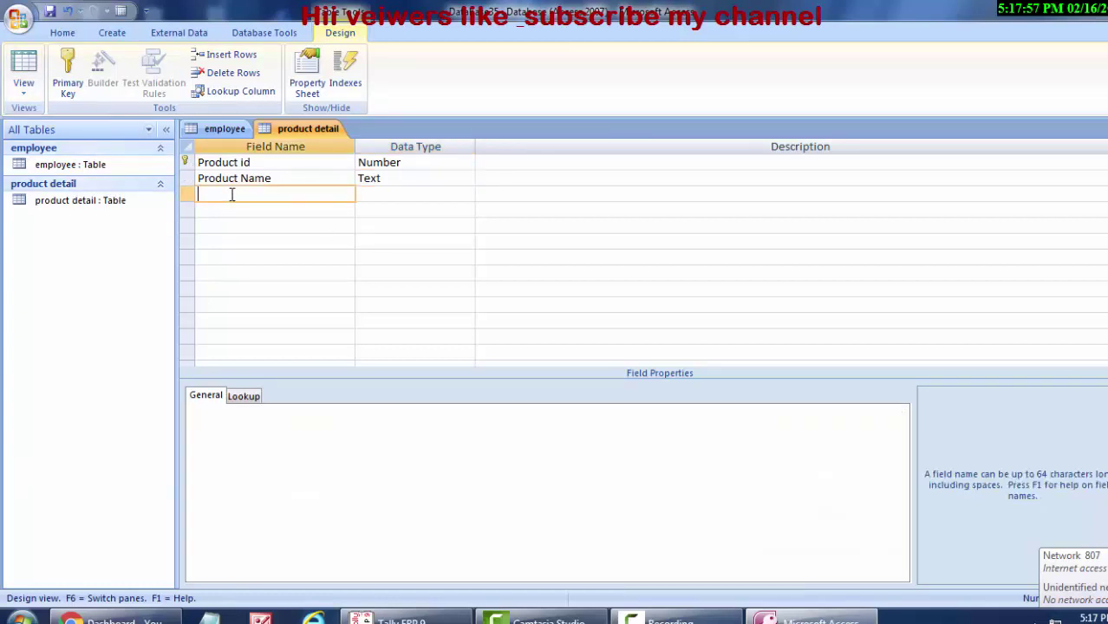
type("Da")
type("te ")
type("of s")
type("ale")
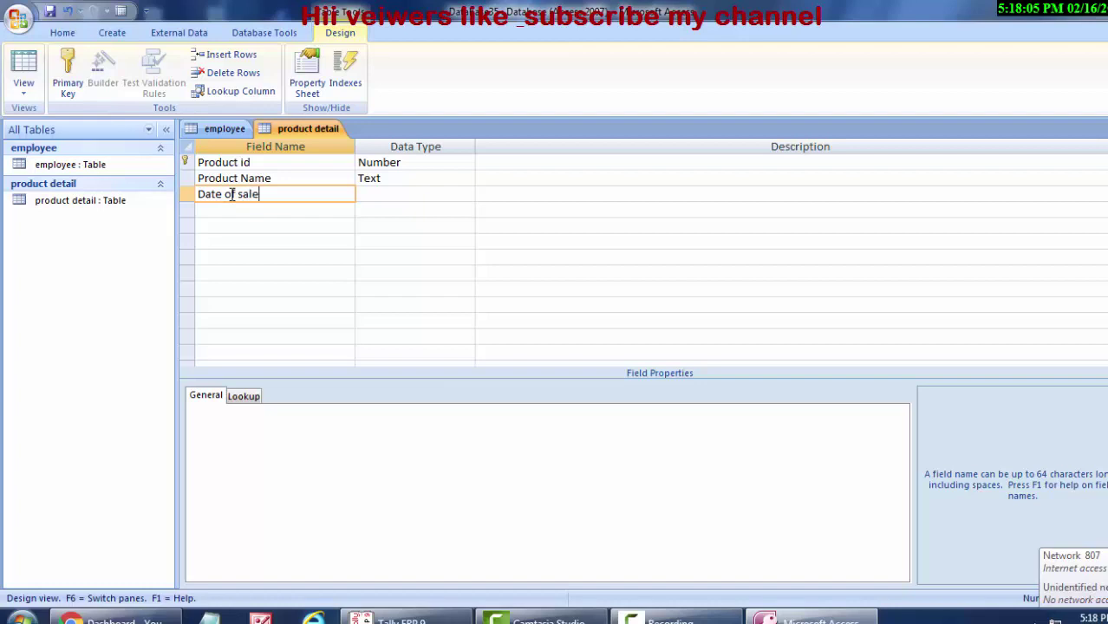
left_click(389, 195)
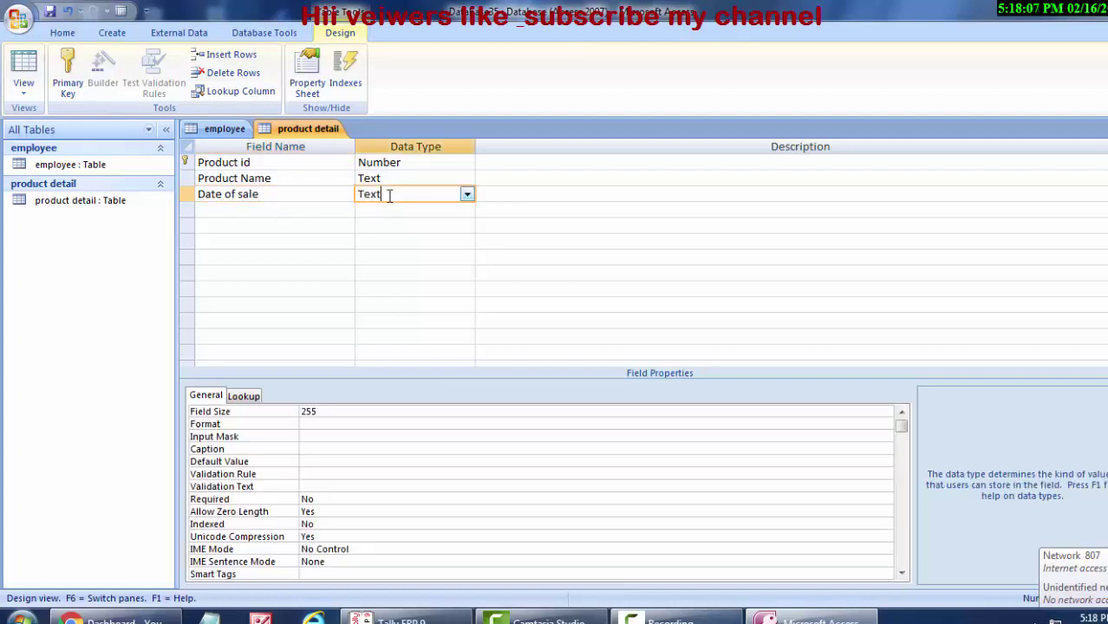
left_click(467, 195)
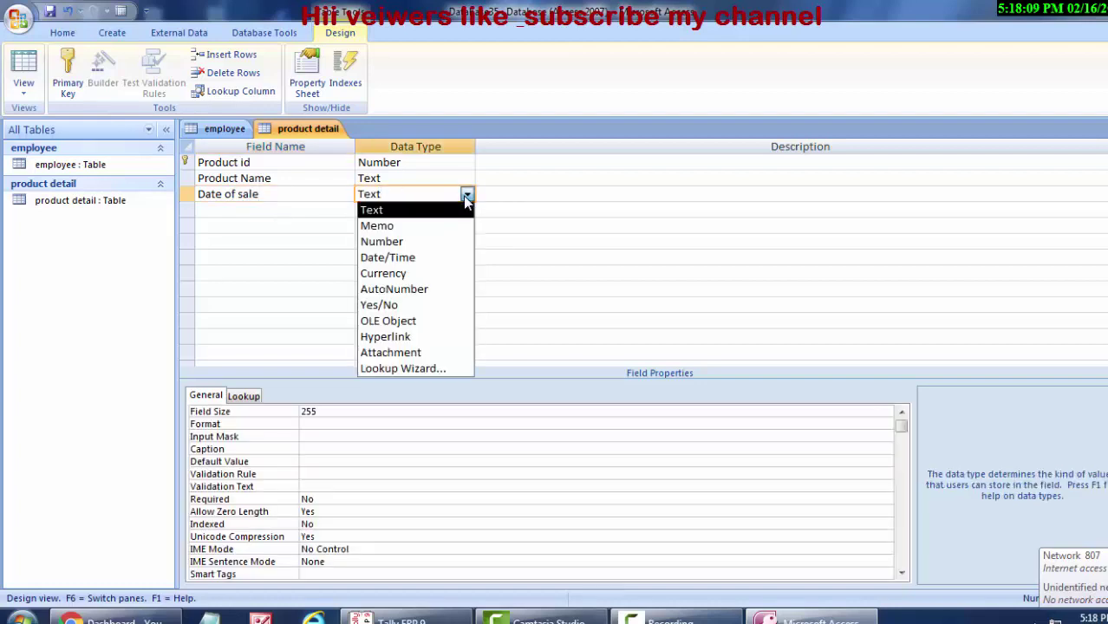
left_click(438, 257)
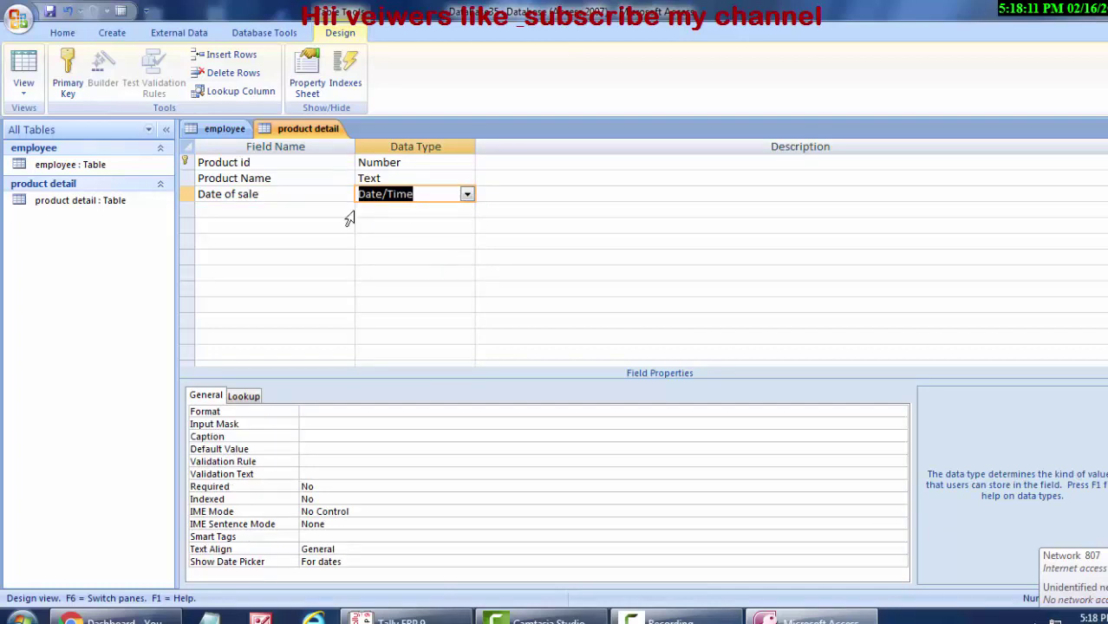
left_click(25, 90)
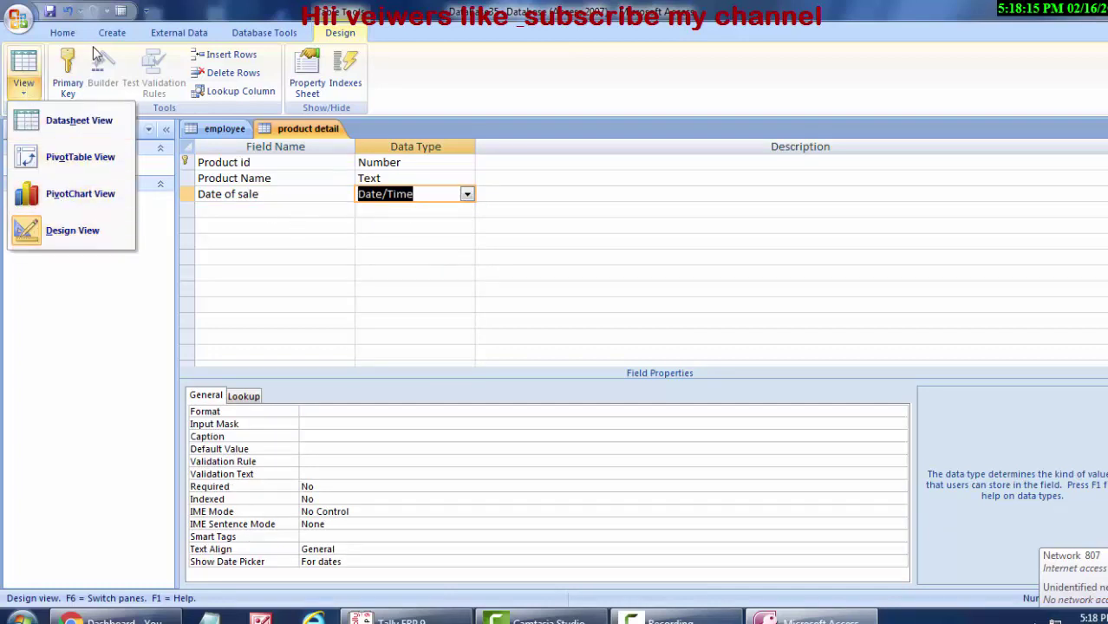
- Save the product detail table and switch it to Datasheet view
left_click(113, 35)
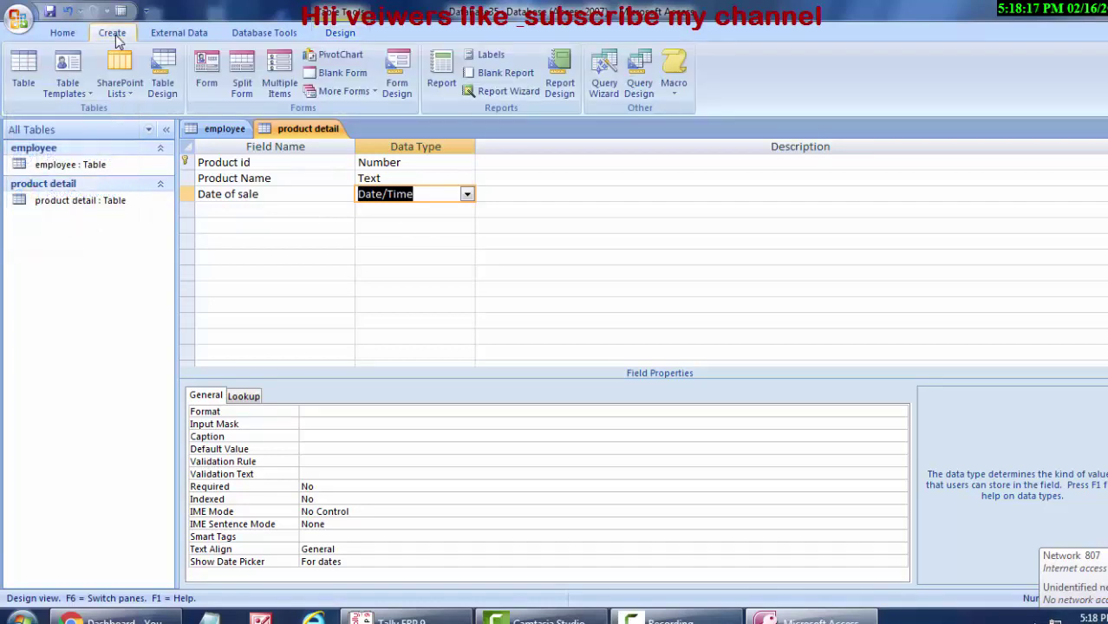
left_click(58, 34)
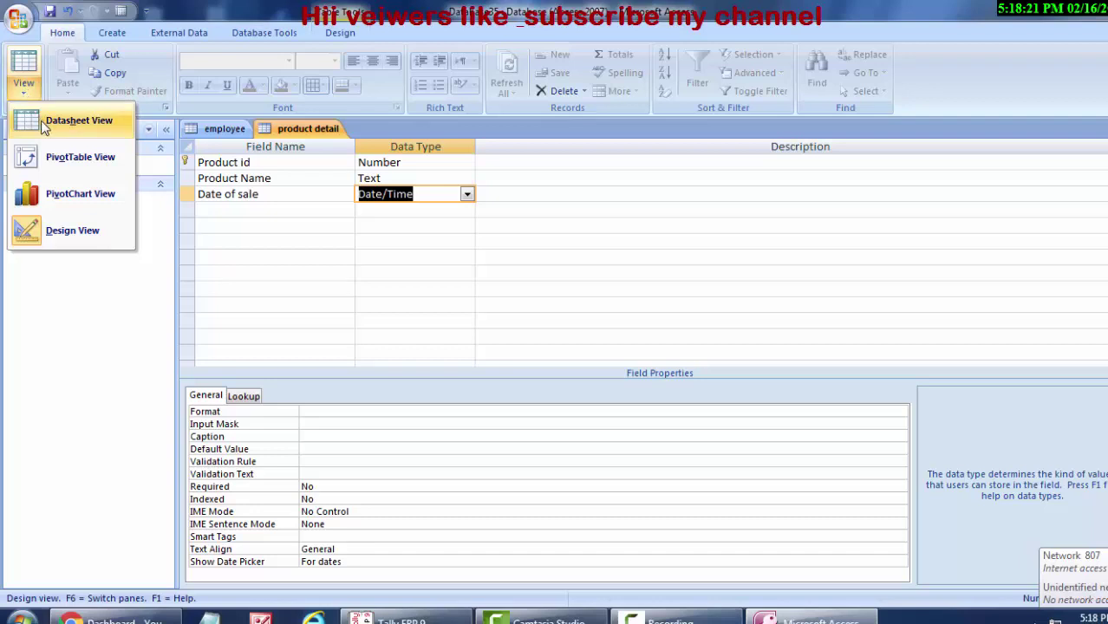
left_click(41, 122)
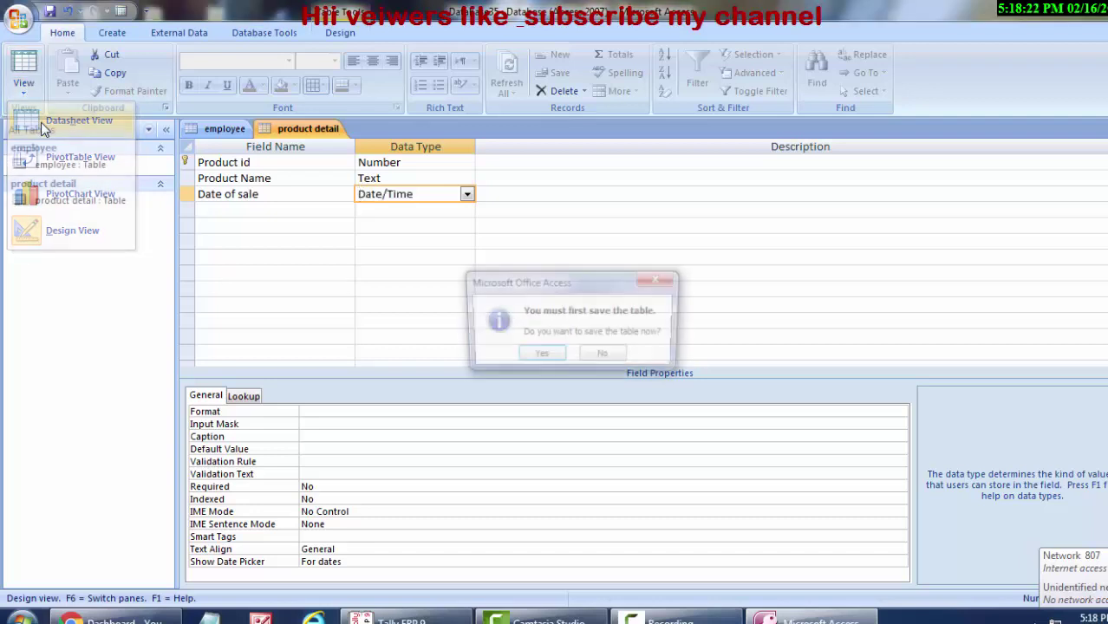
left_click(539, 356)
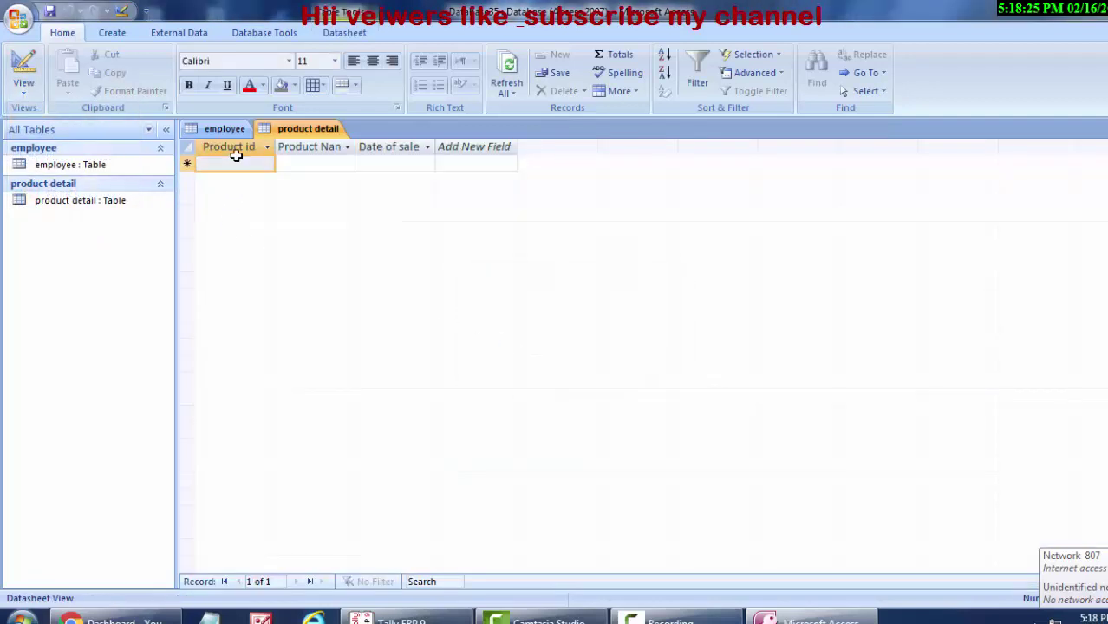
- Enter product 9, Nirma Washing Powder, sold 2/16/2019, widening the Product Name column
type("9")
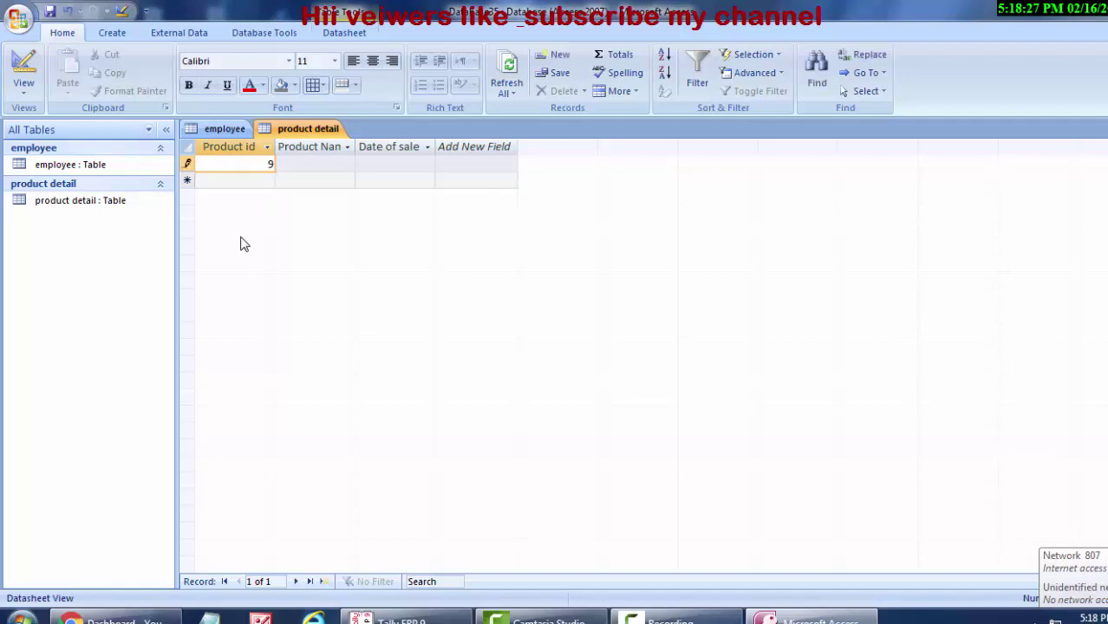
key("Tab")
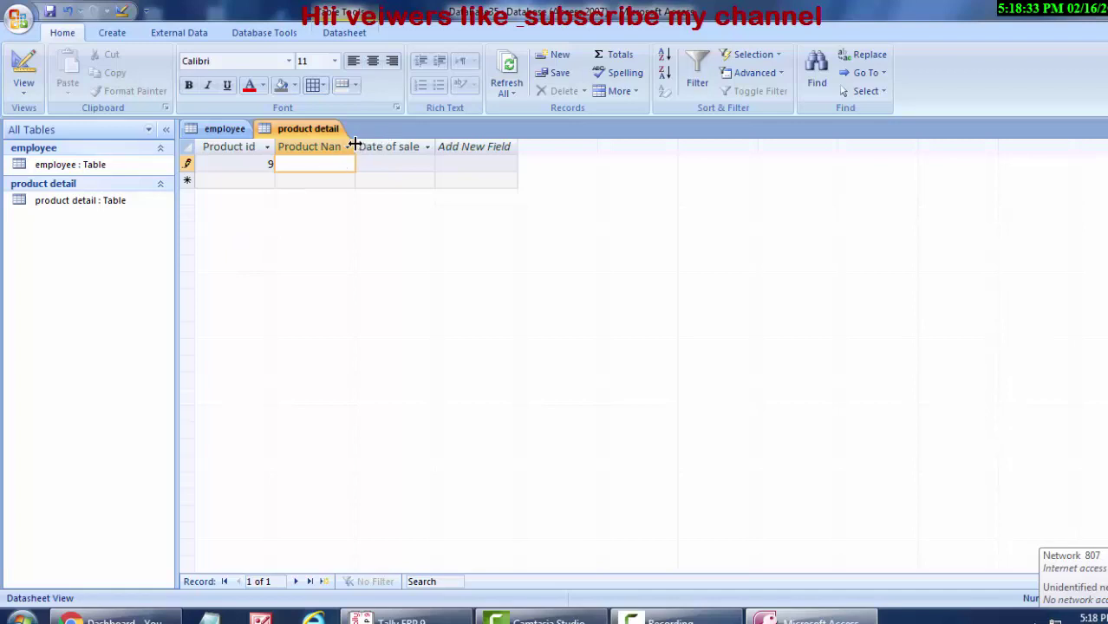
left_click_drag(355, 144, 384, 144)
type("Nir")
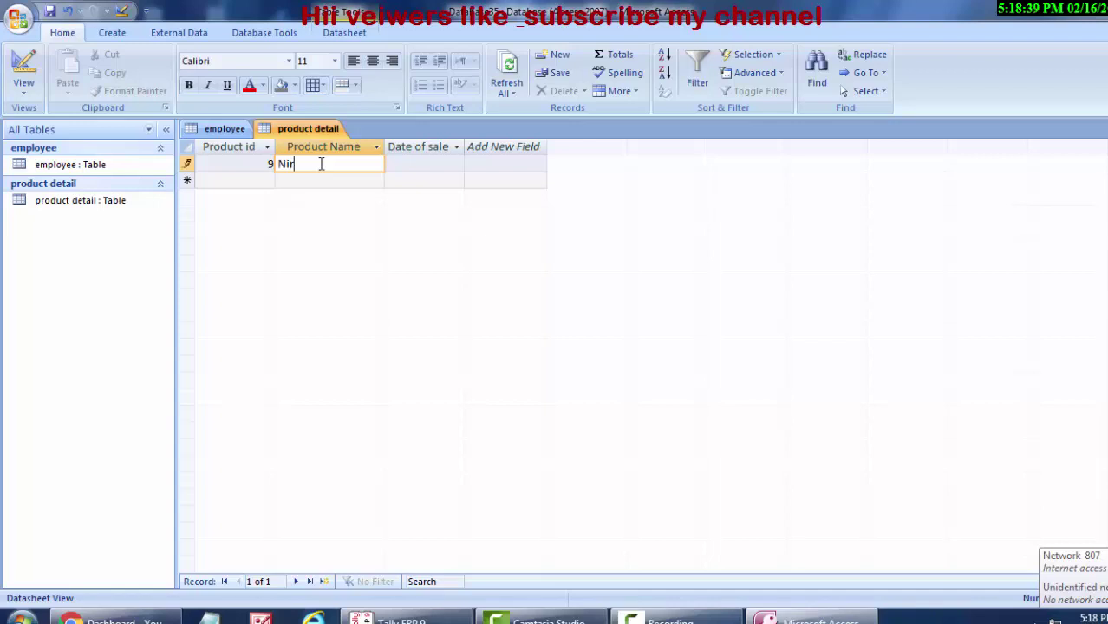
type("m")
type("de")
key("shift+Return")
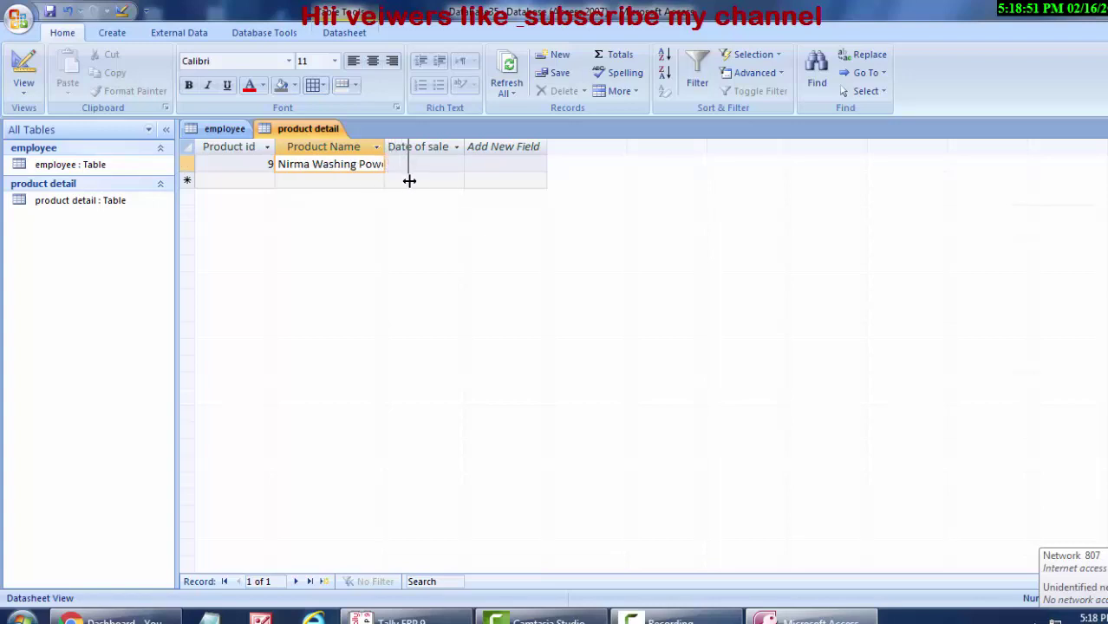
left_click_drag(409, 181, 413, 180)
left_click(433, 167)
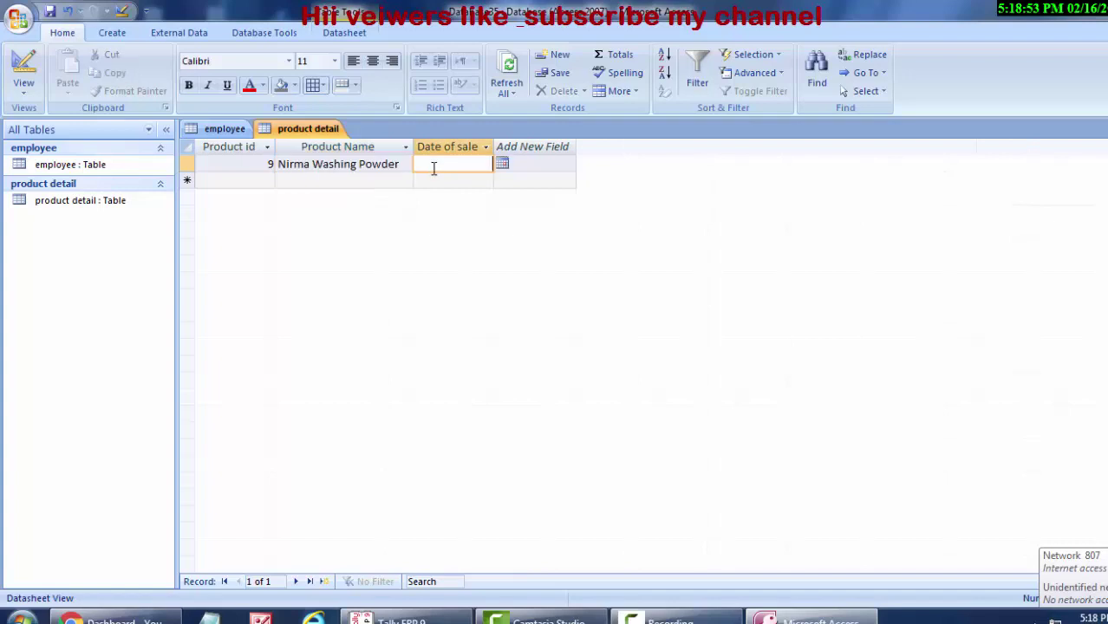
left_click(503, 165)
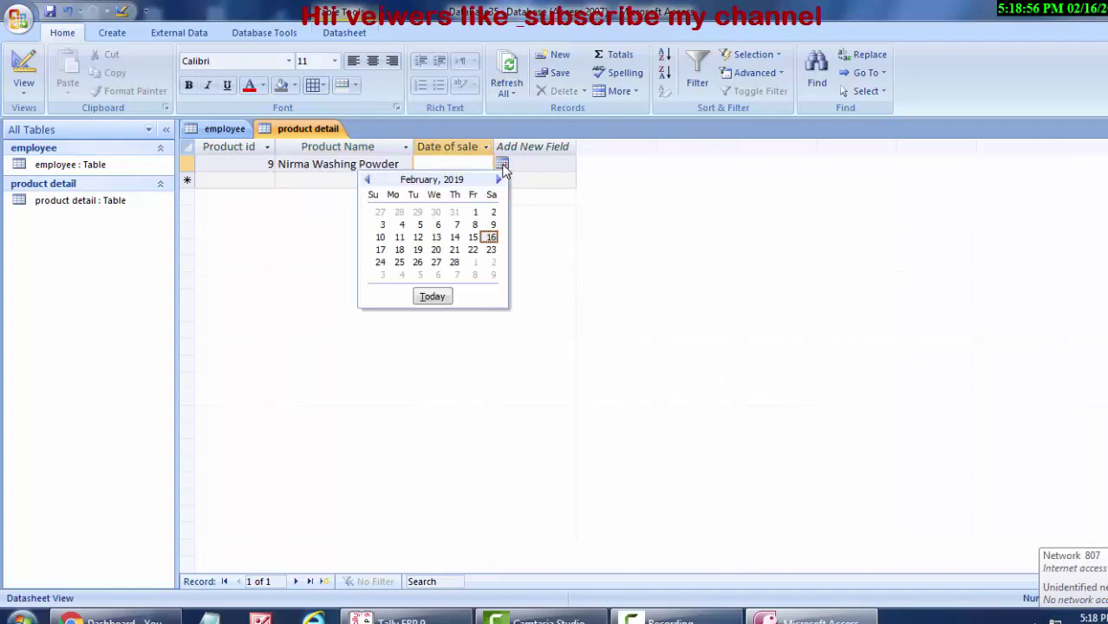
left_click(491, 237)
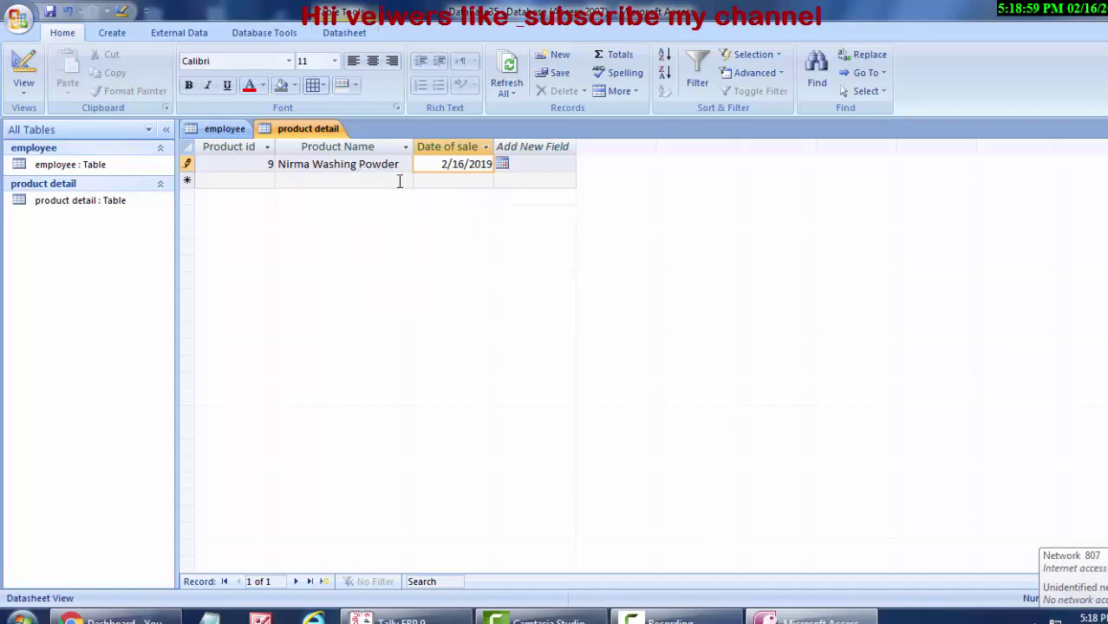
left_click(258, 184)
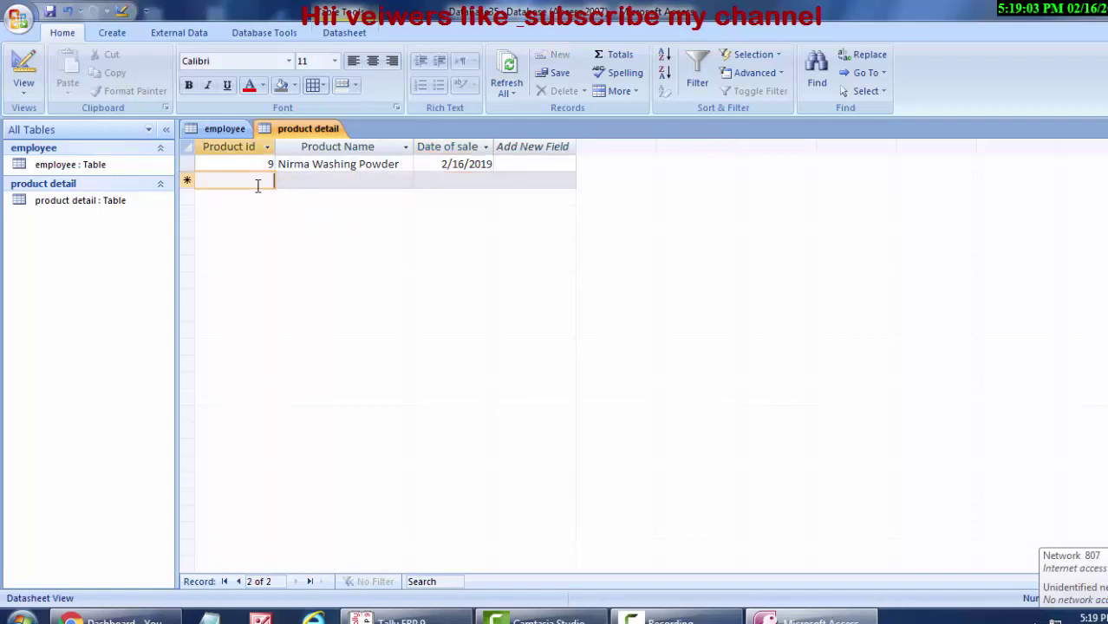
- Add product 5, Refined oil, sold 2/15/2019, then check the View choices
type("5")
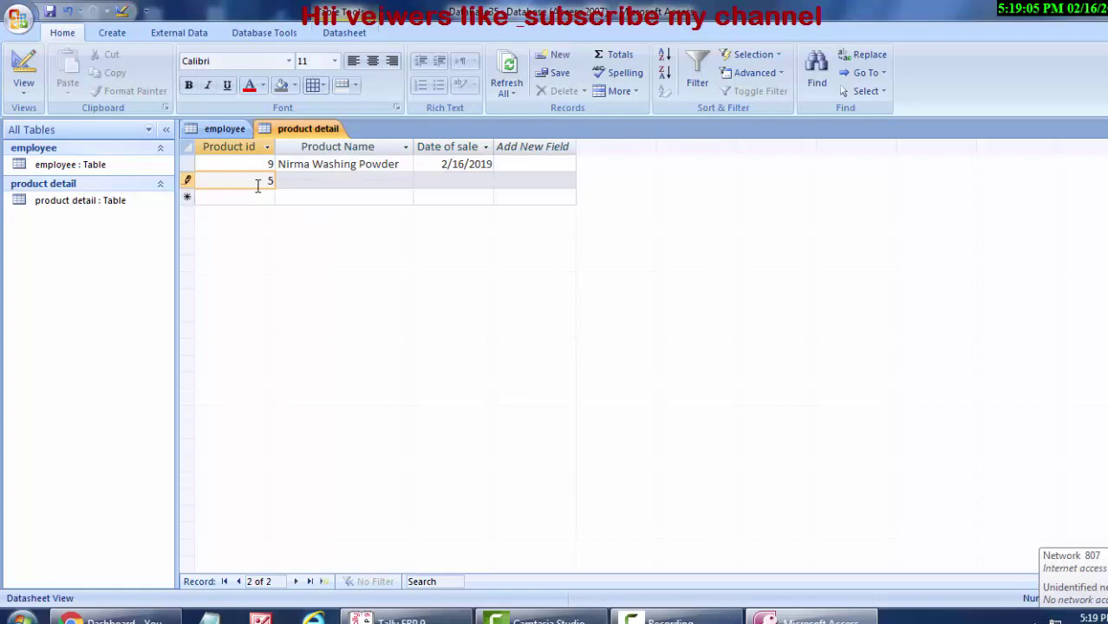
key("Tab")
type("Refi")
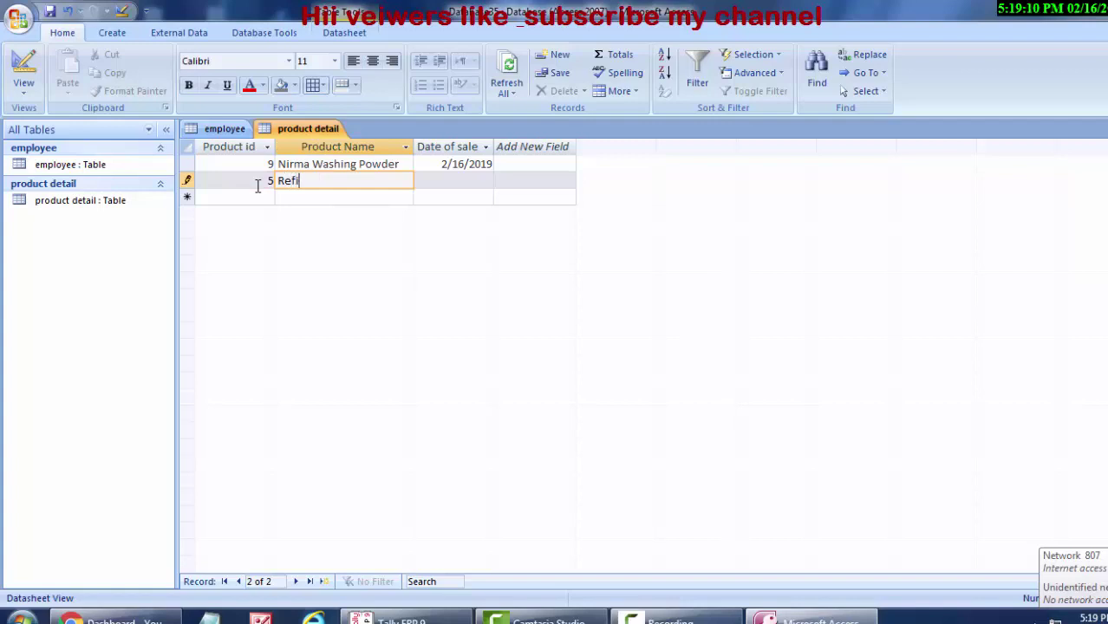
type("ned oil")
left_click(437, 181)
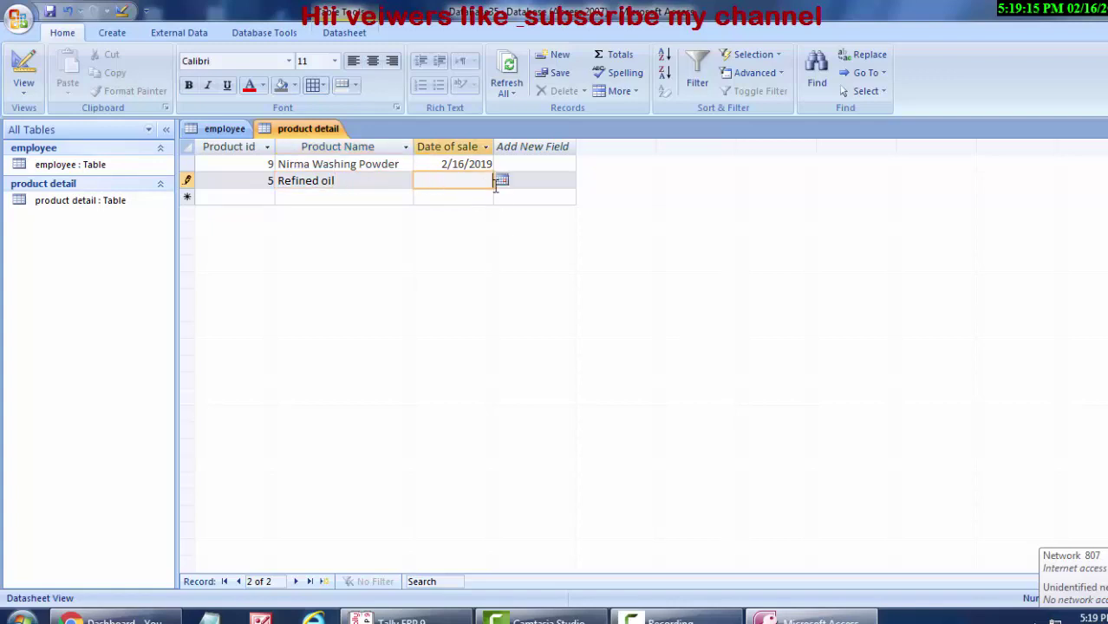
left_click(502, 180)
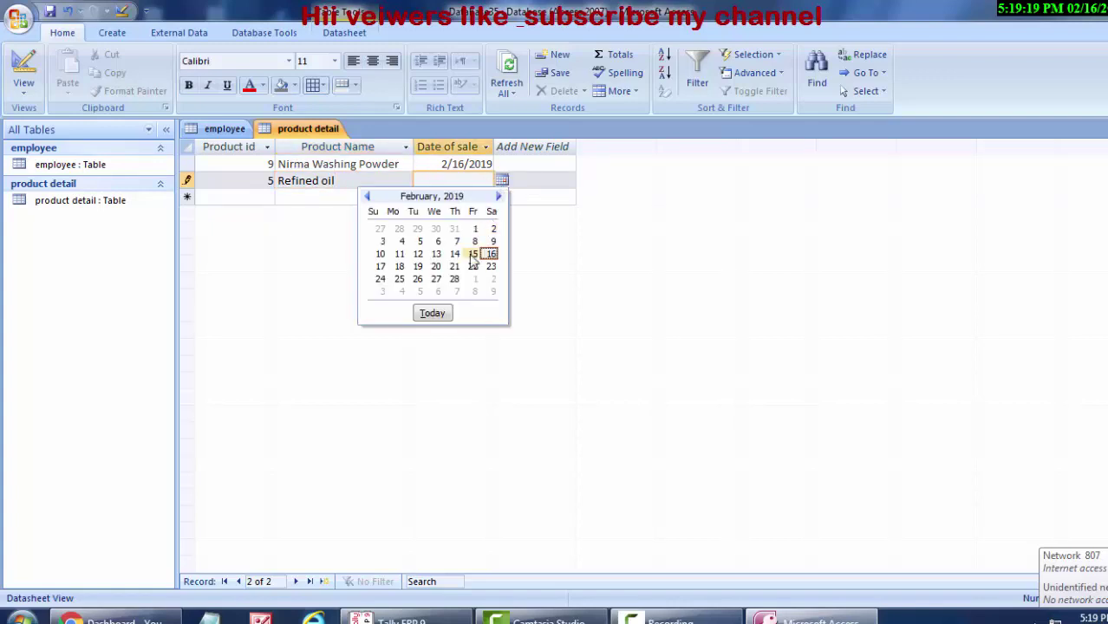
left_click(472, 254)
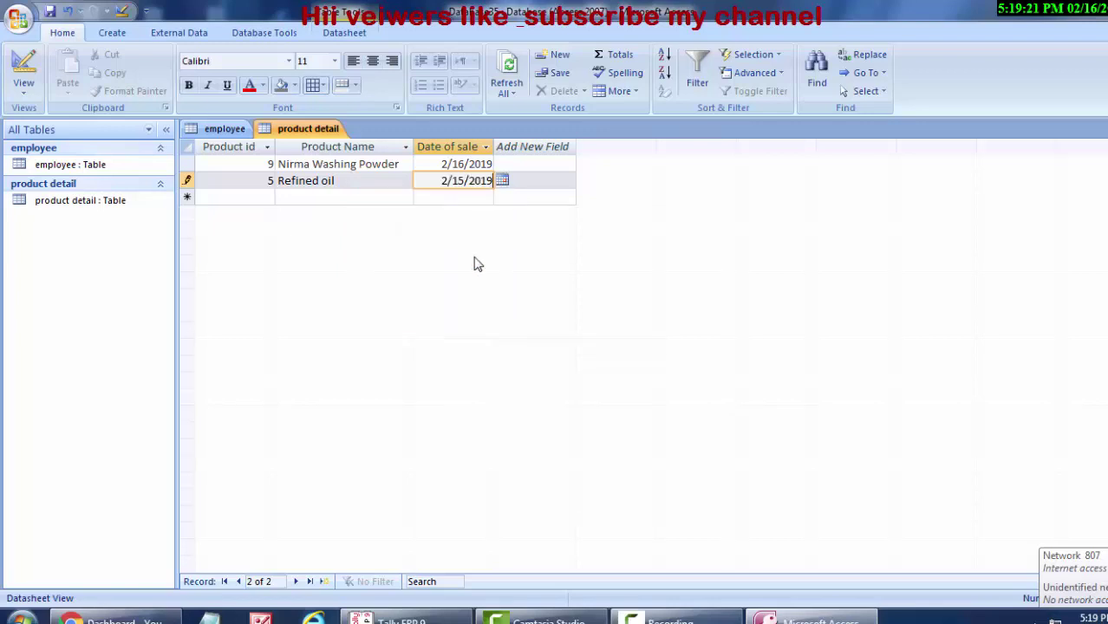
left_click(249, 202)
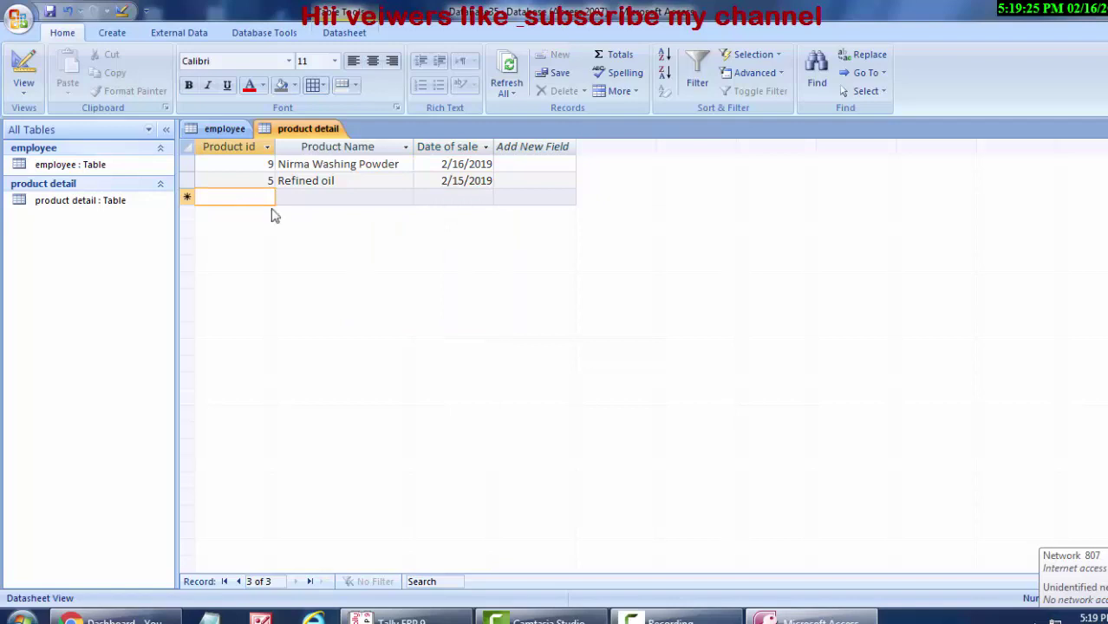
left_click(23, 86)
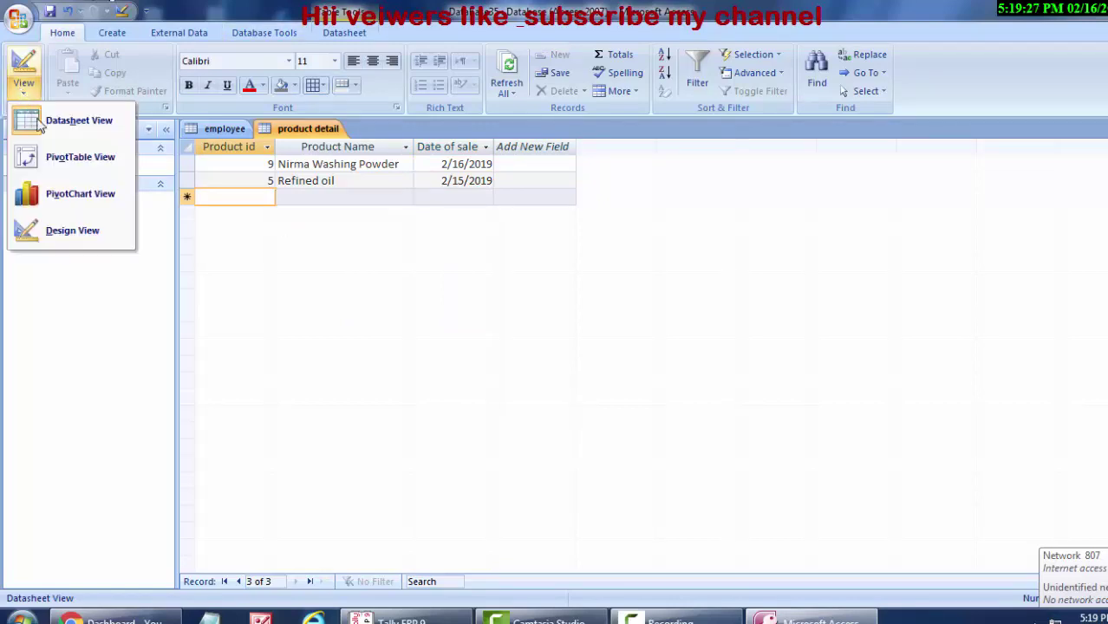
left_click(38, 126)
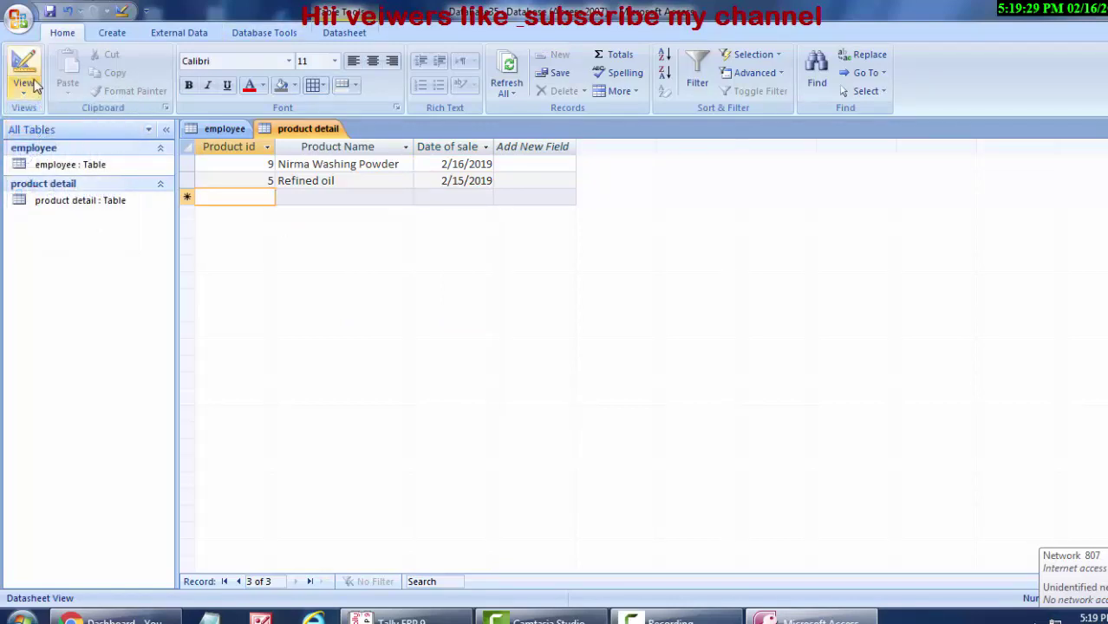
- Start a new Query Design and add the employee and product detail tables
left_click(122, 39)
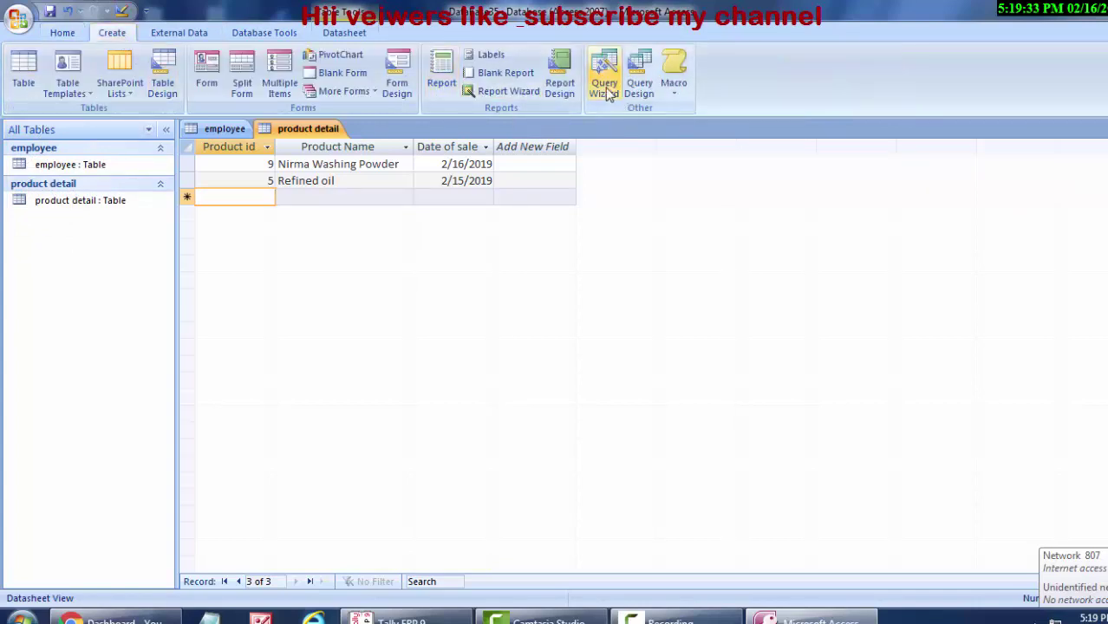
left_click(639, 87)
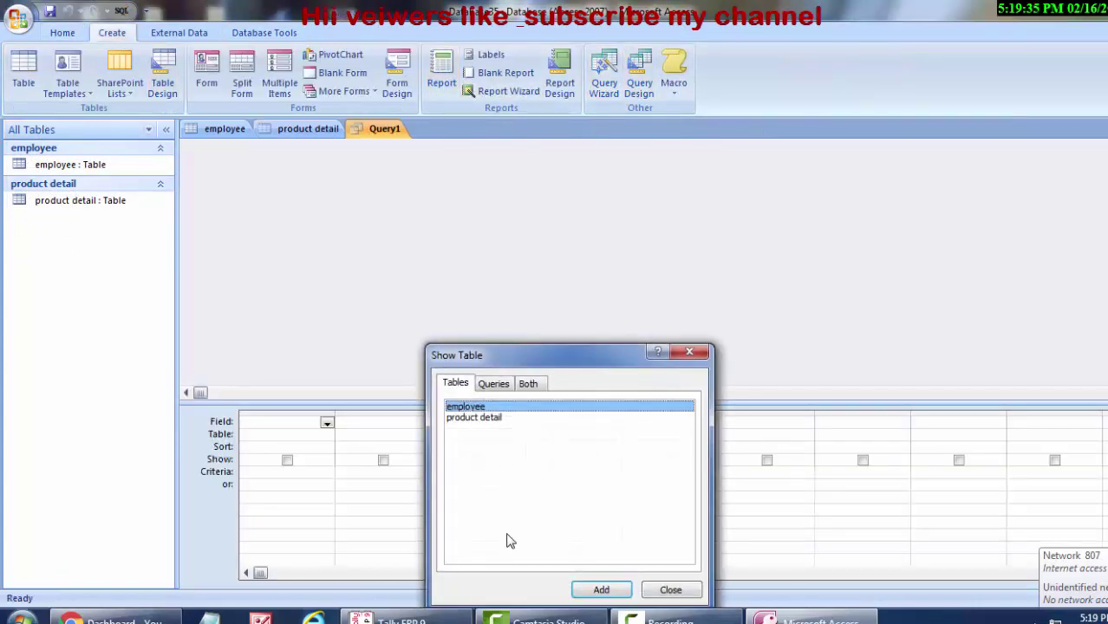
left_click(589, 590)
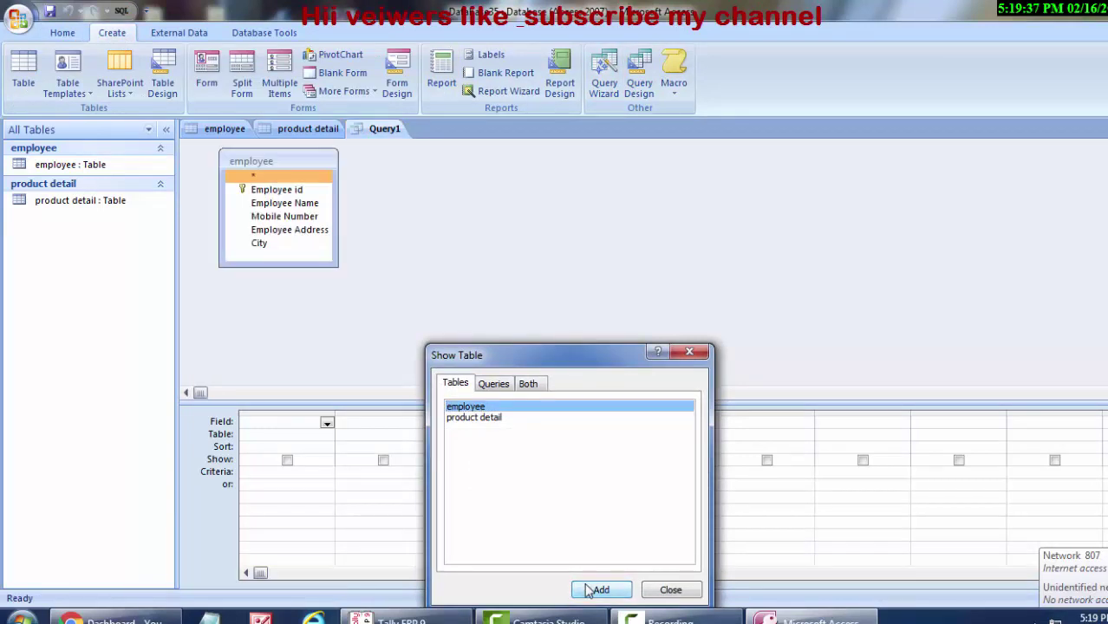
left_click(503, 419)
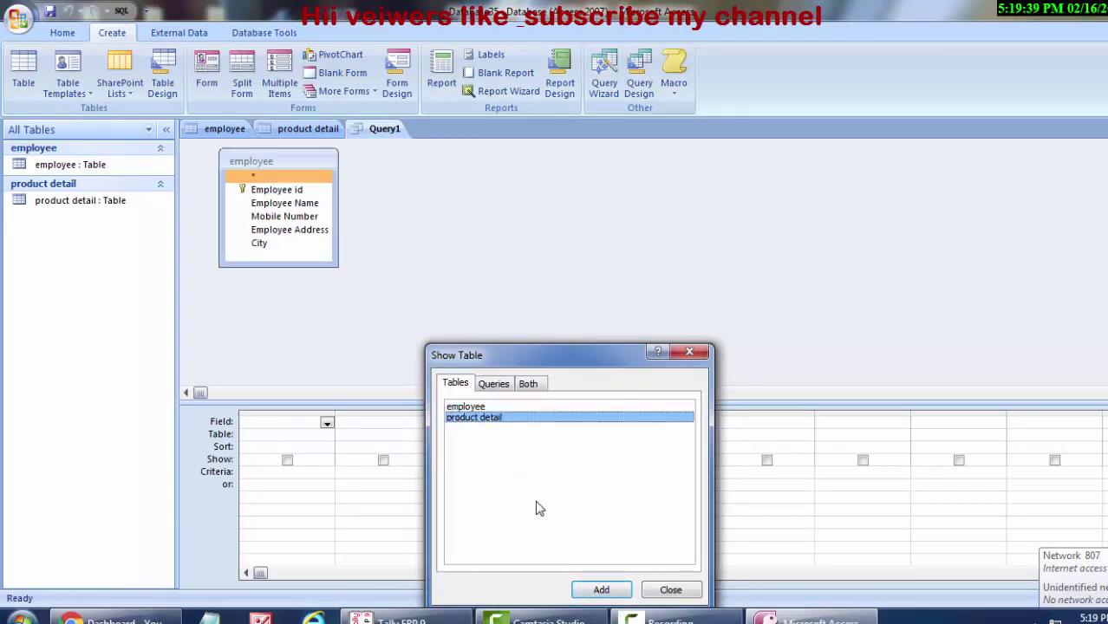
left_click(602, 593)
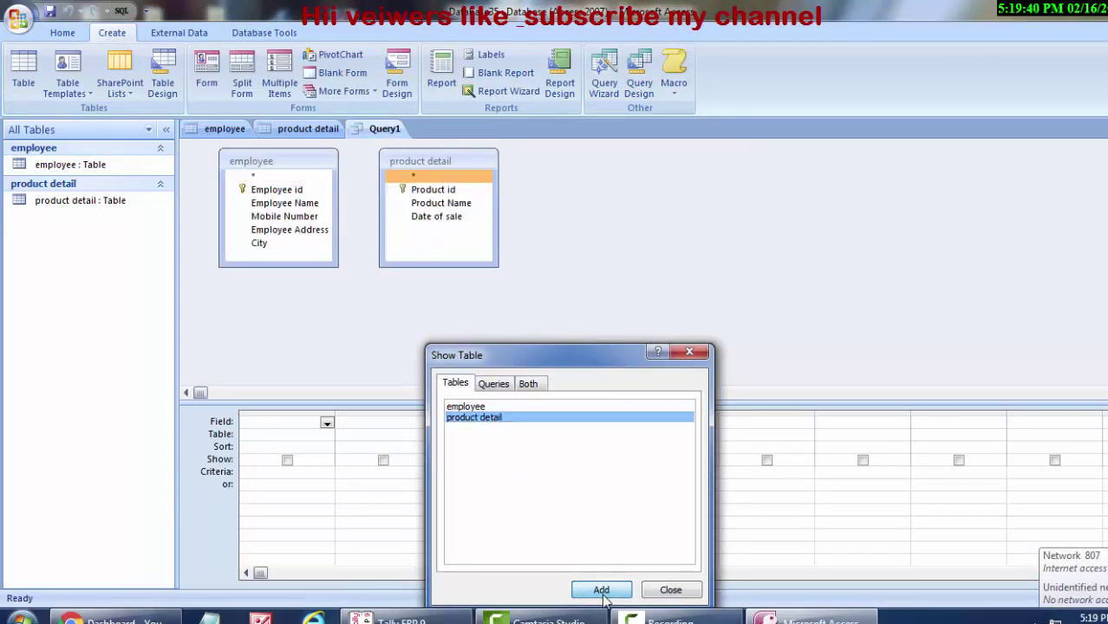
left_click(671, 590)
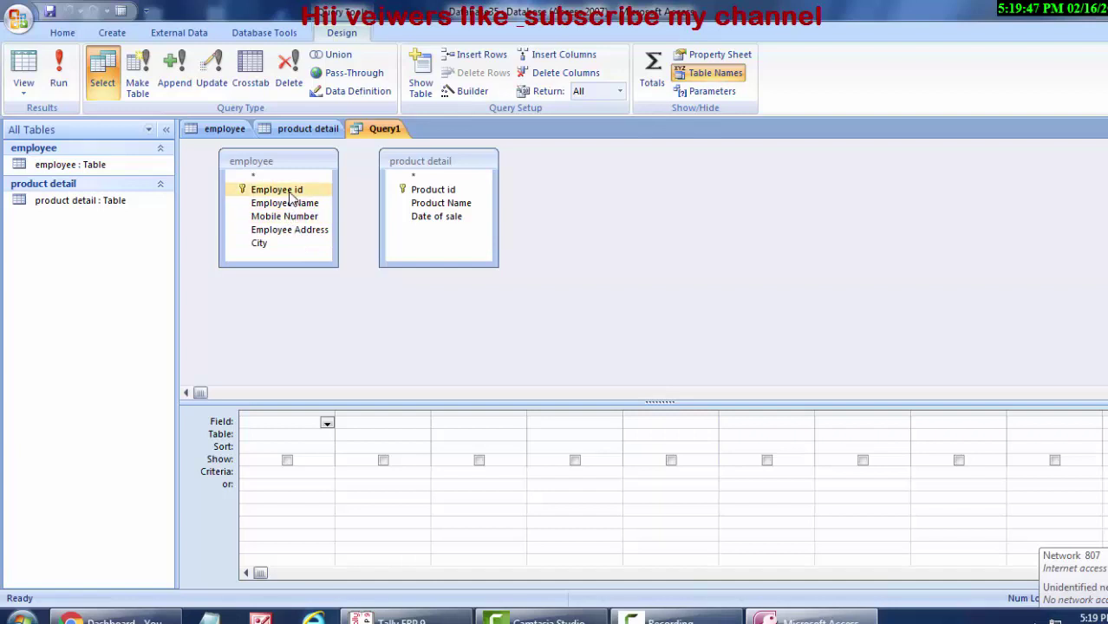
- Fill Query1's first eight grid columns from both tables, Employee id through City
left_click_drag(291, 198, 283, 425)
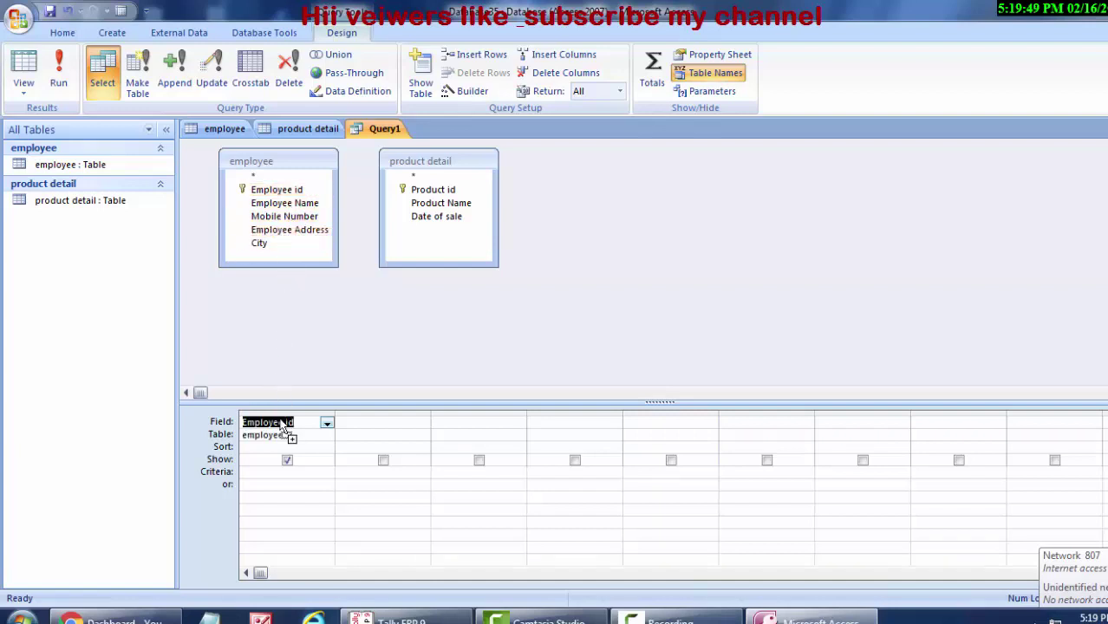
left_click_drag(286, 204, 365, 431)
left_click_drag(432, 189, 472, 427)
left_click_drag(452, 203, 549, 431)
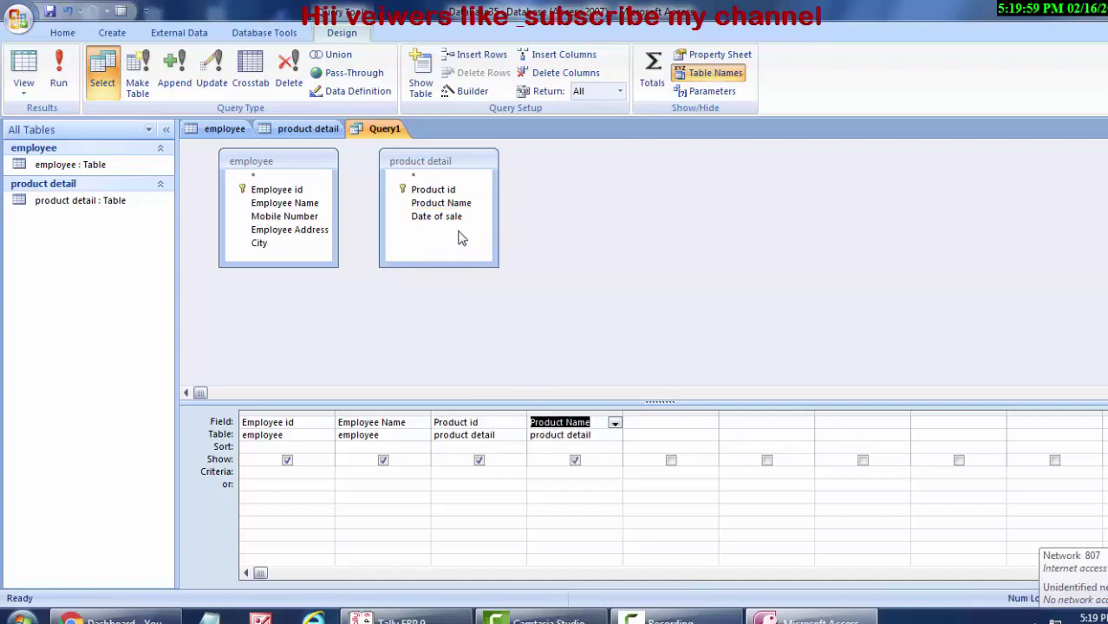
left_click_drag(443, 216, 646, 425)
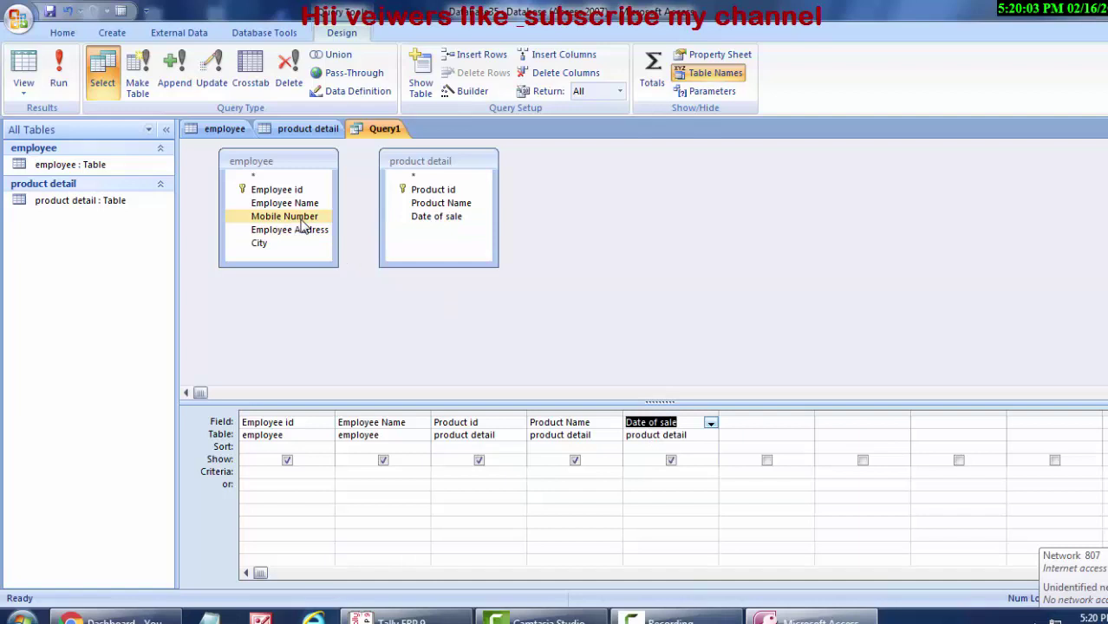
left_click_drag(303, 223, 748, 434)
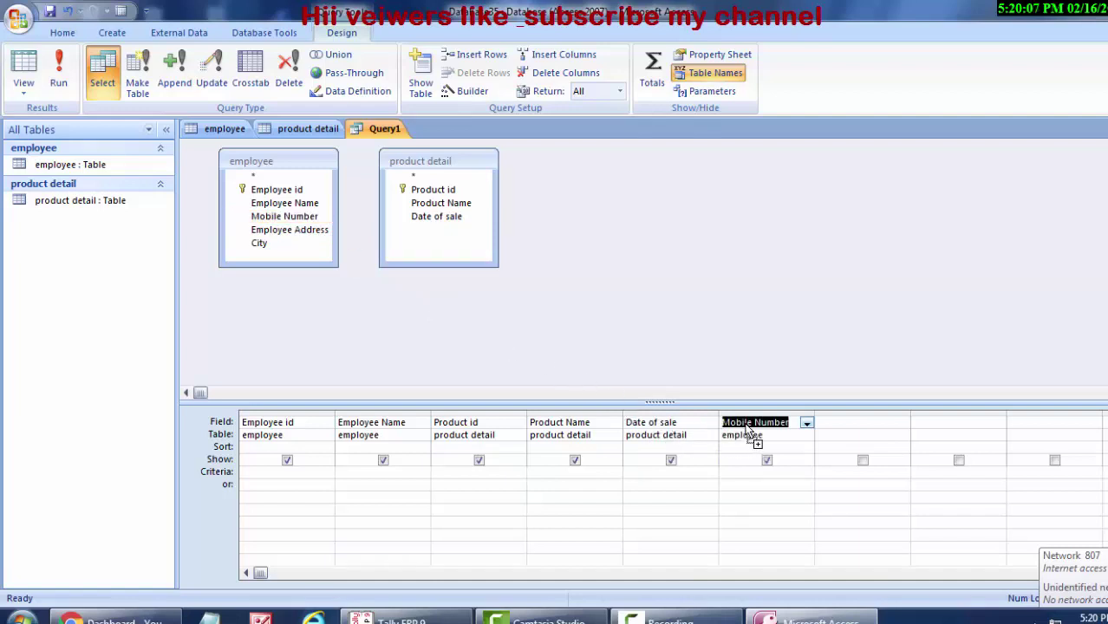
mouse_move(291, 229)
left_mouse_down()
mouse_move(685, 406)
mouse_move(842, 422)
left_mouse_up()
mouse_move(276, 250)
left_mouse_down()
mouse_move(907, 437)
mouse_move(957, 424)
left_mouse_up()
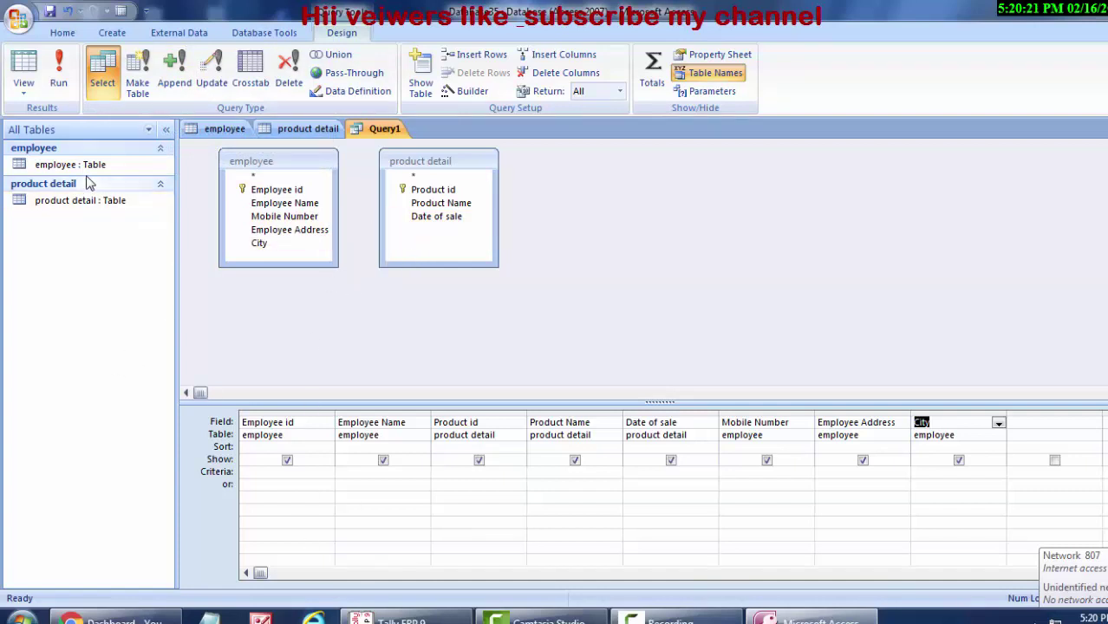
- Open the Relationships window from the Database Tools commands
left_click(130, 35)
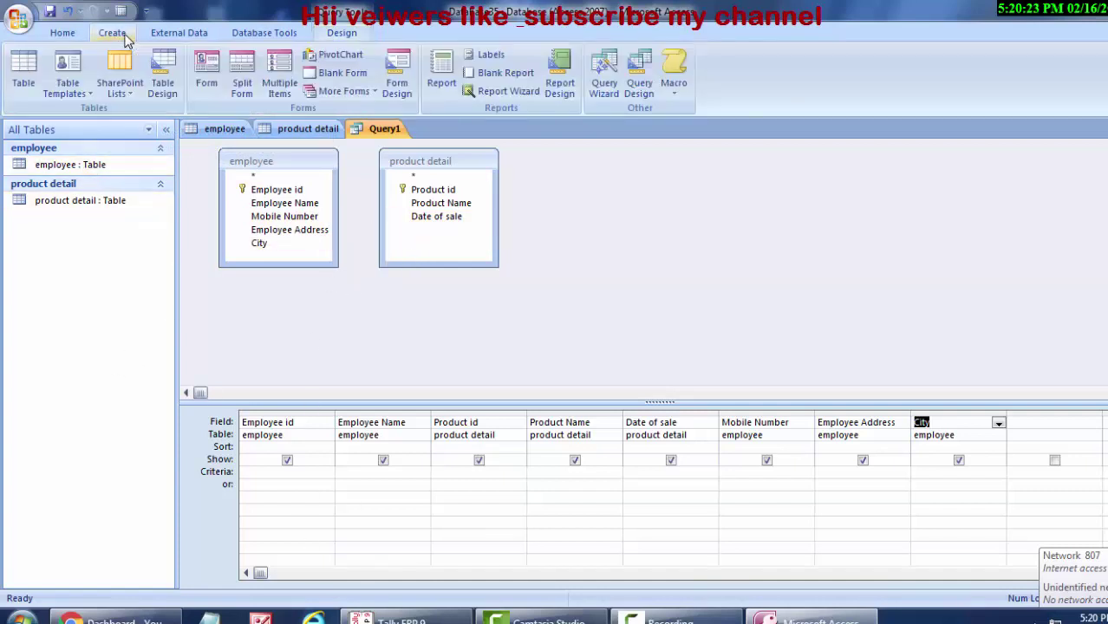
left_click(168, 36)
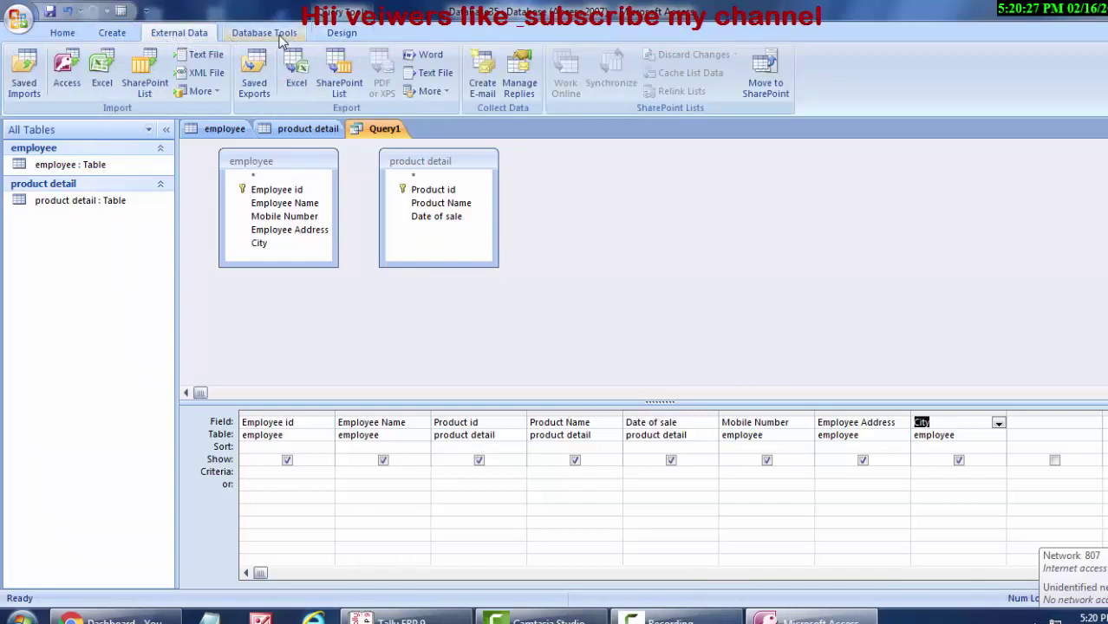
left_click(331, 35)
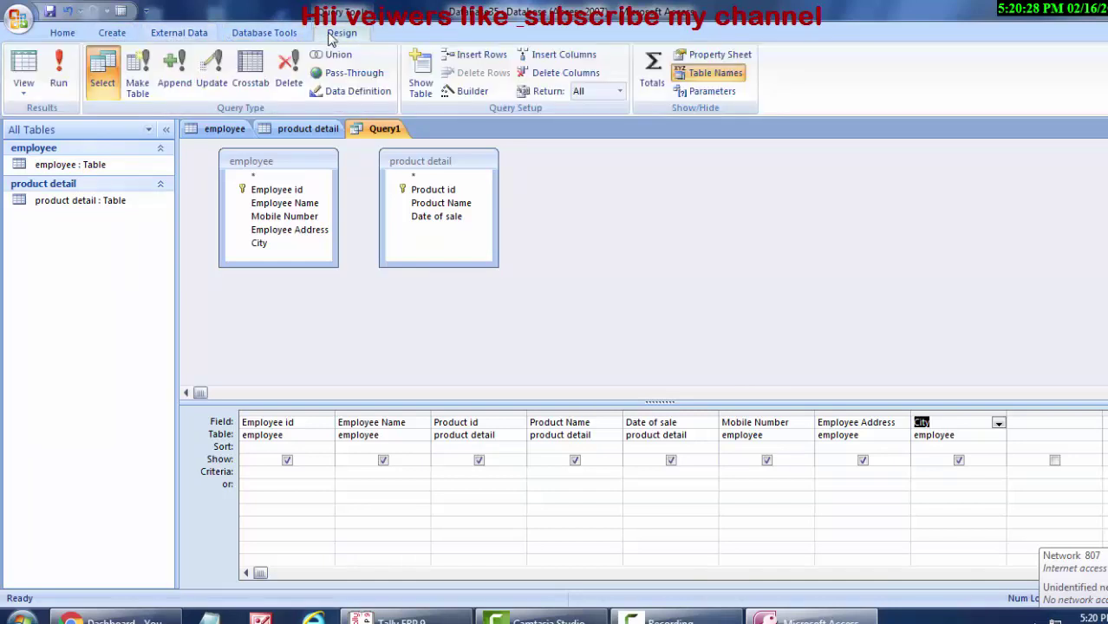
left_click(256, 35)
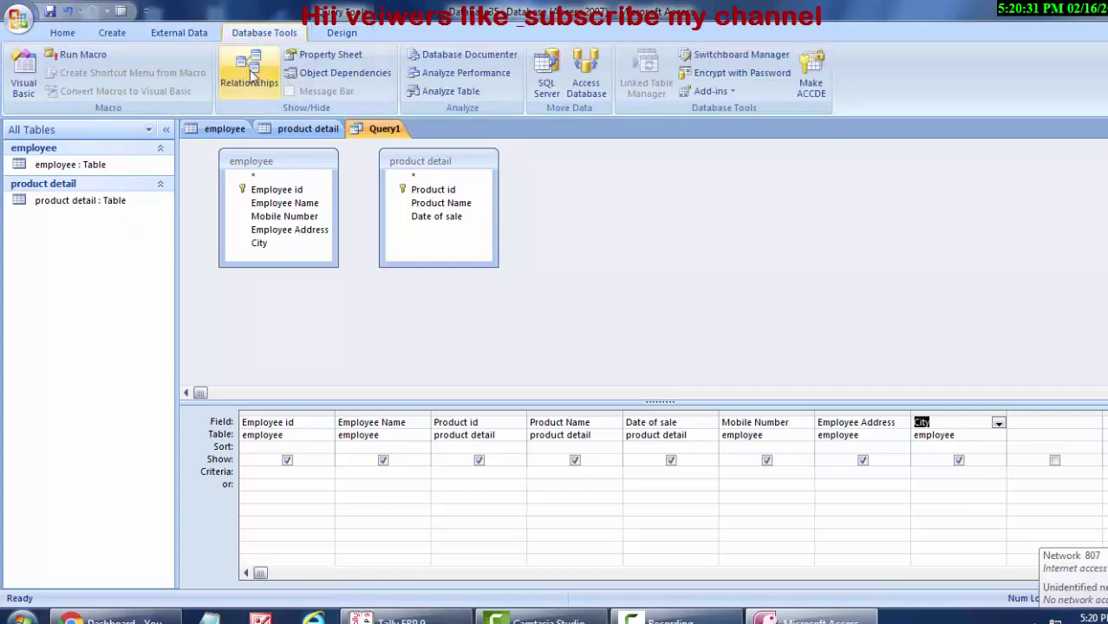
left_click(250, 71)
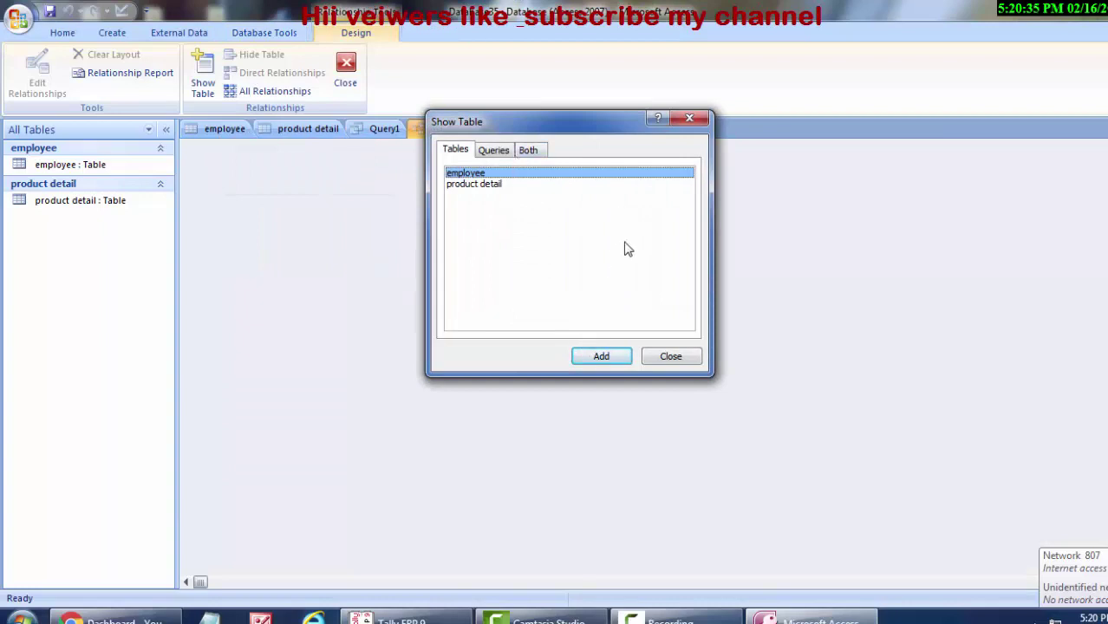
- Add the employee and product detail tables and show direct relationships
left_click(595, 356)
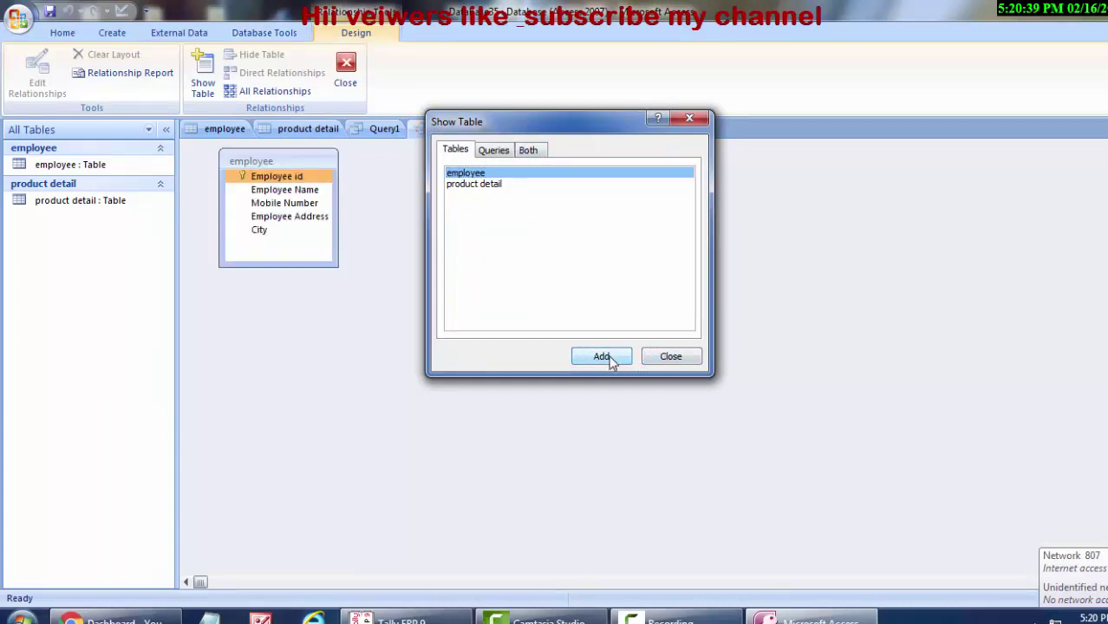
left_click(461, 185)
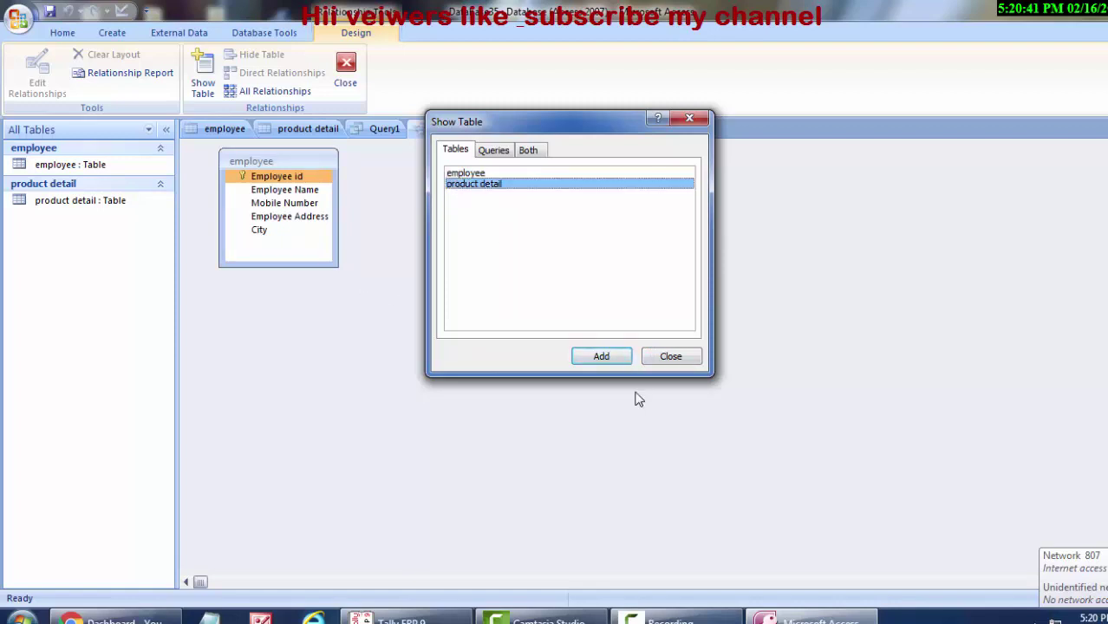
left_click(617, 362)
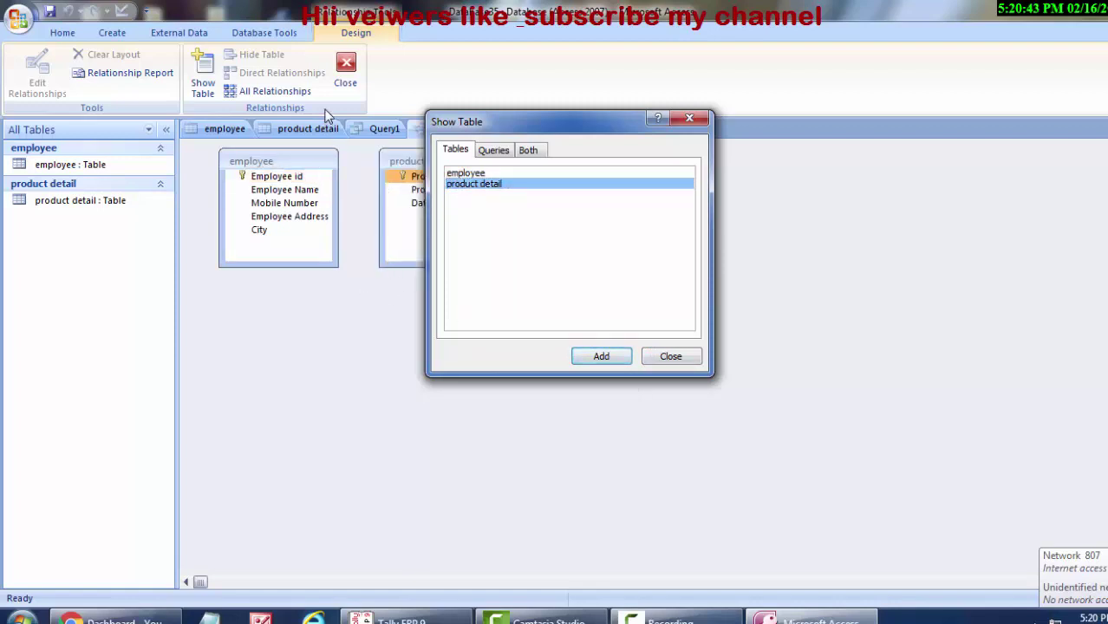
left_click(690, 118)
left_click(284, 77)
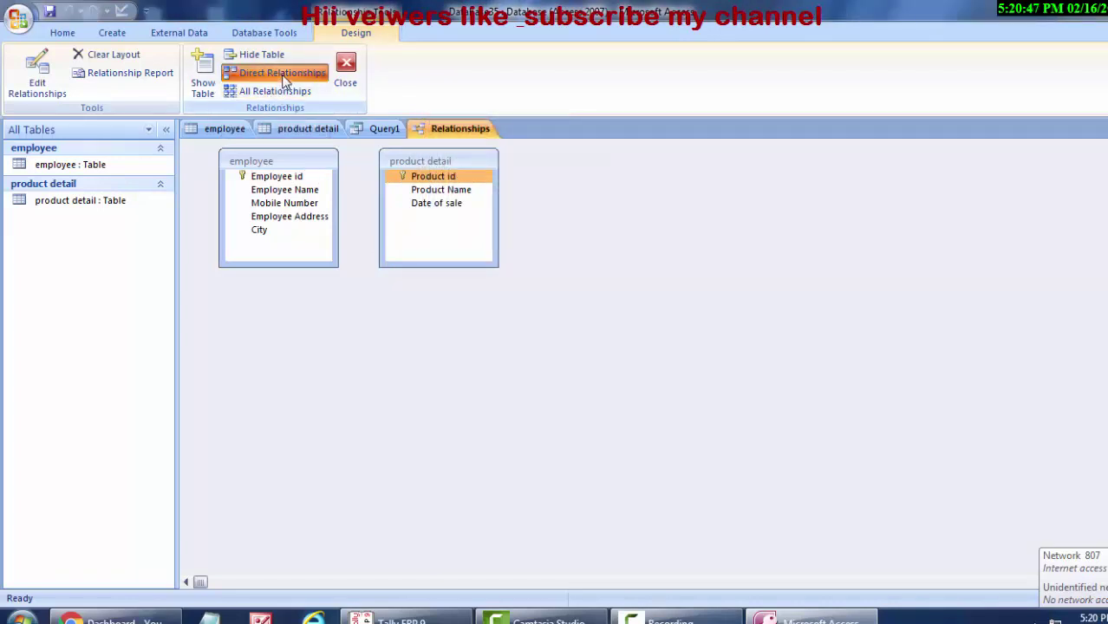
left_click(285, 79)
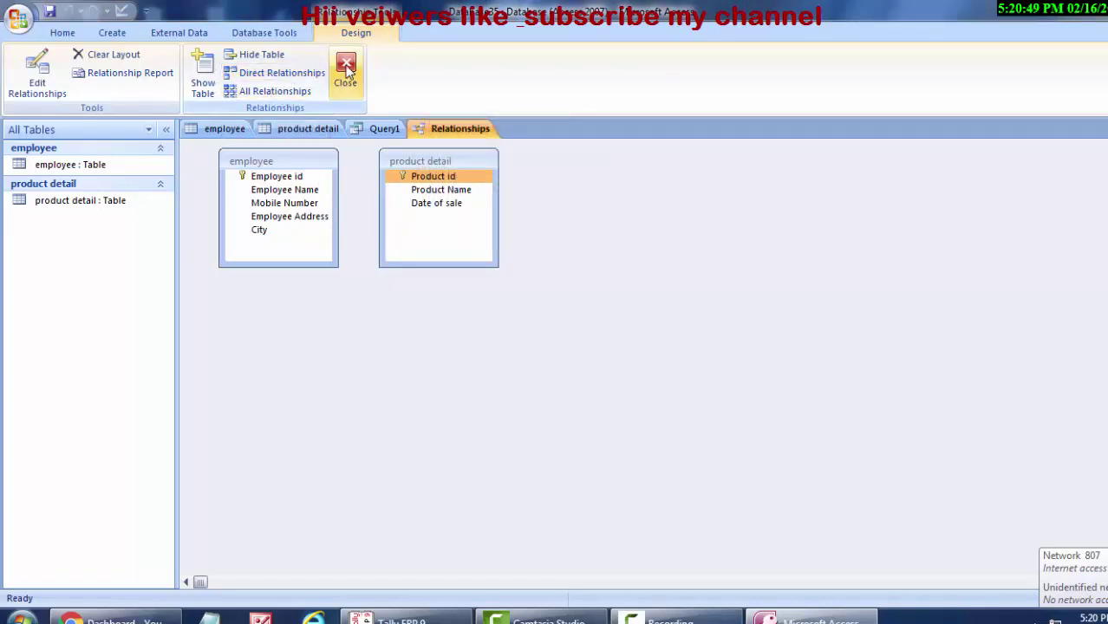
- Create the Relationship Report, open its design, and return to the employee datasheet
left_click(153, 83)
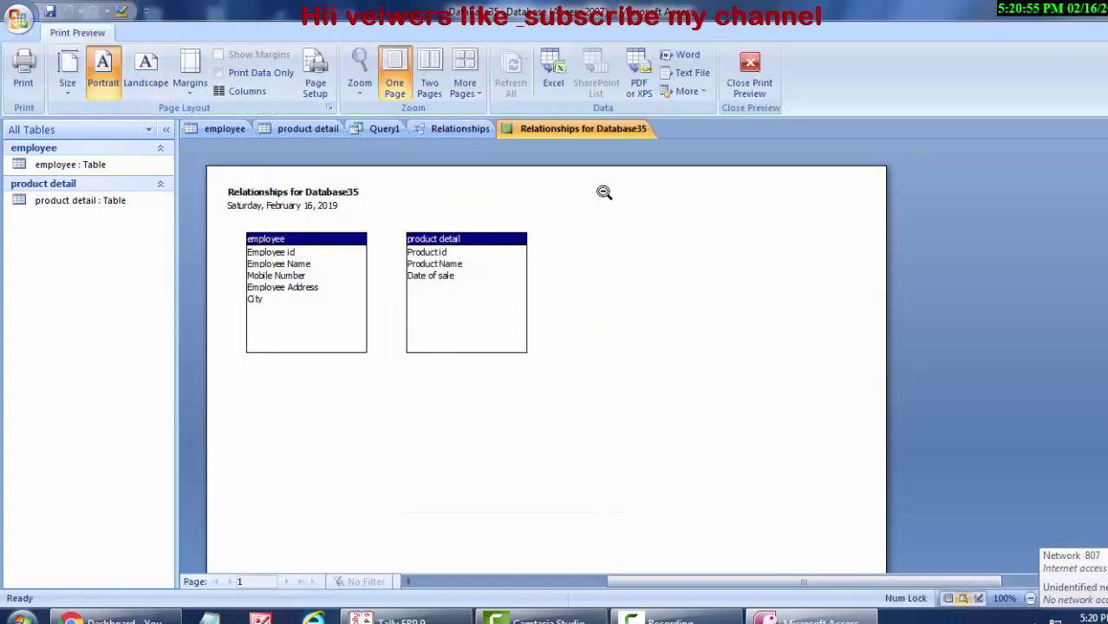
left_click(742, 82)
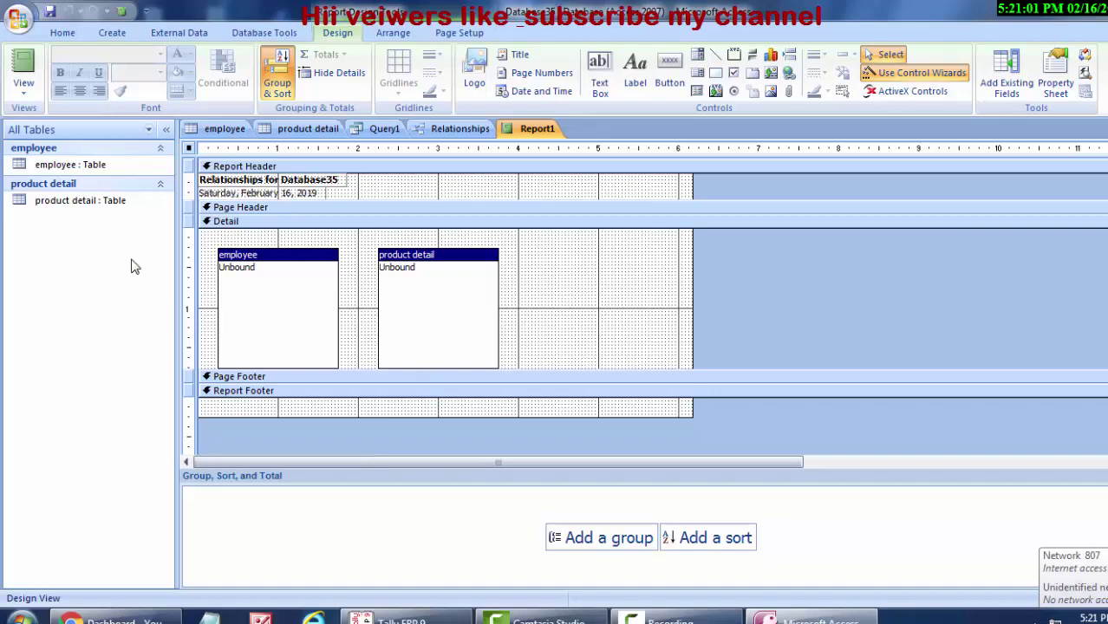
double_click(77, 164)
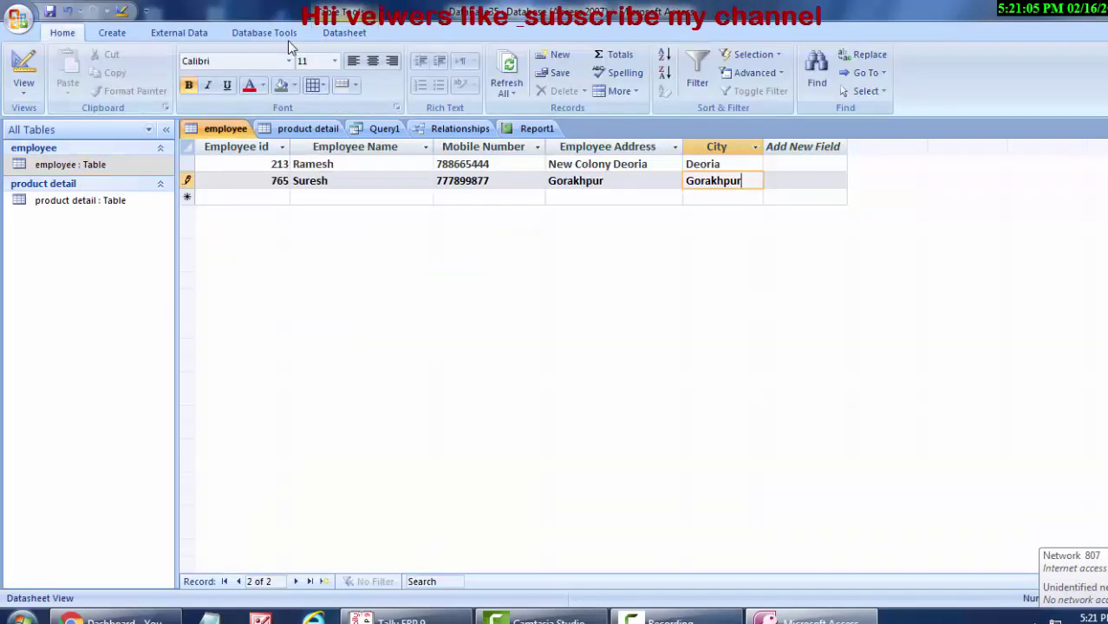
- Start Query2 in design view, add the employee table, then remove it
left_click(111, 37)
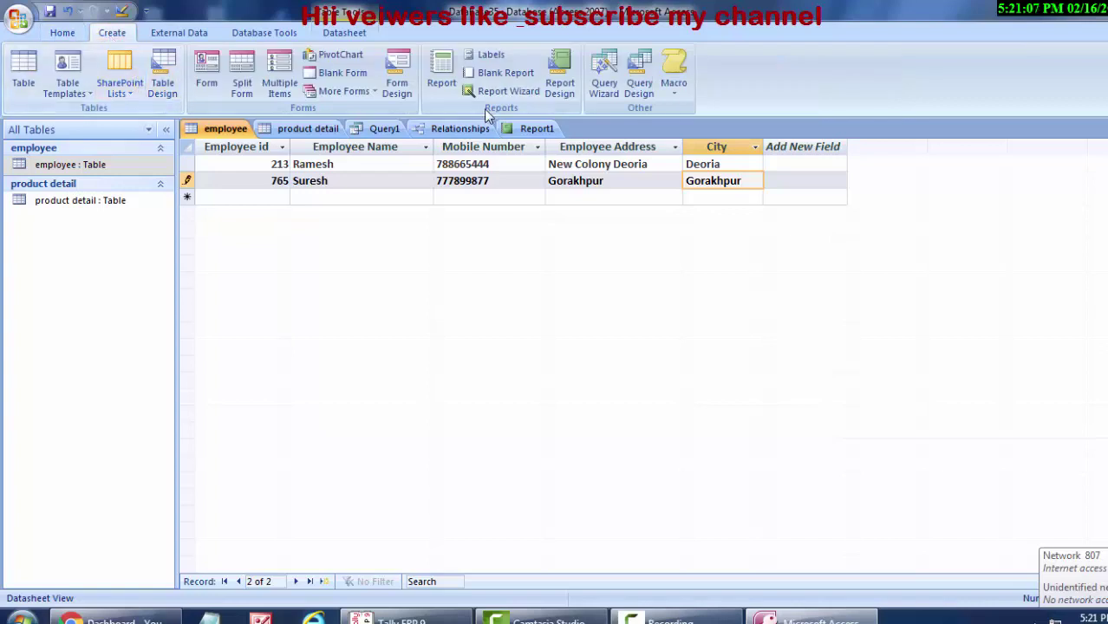
left_click(639, 83)
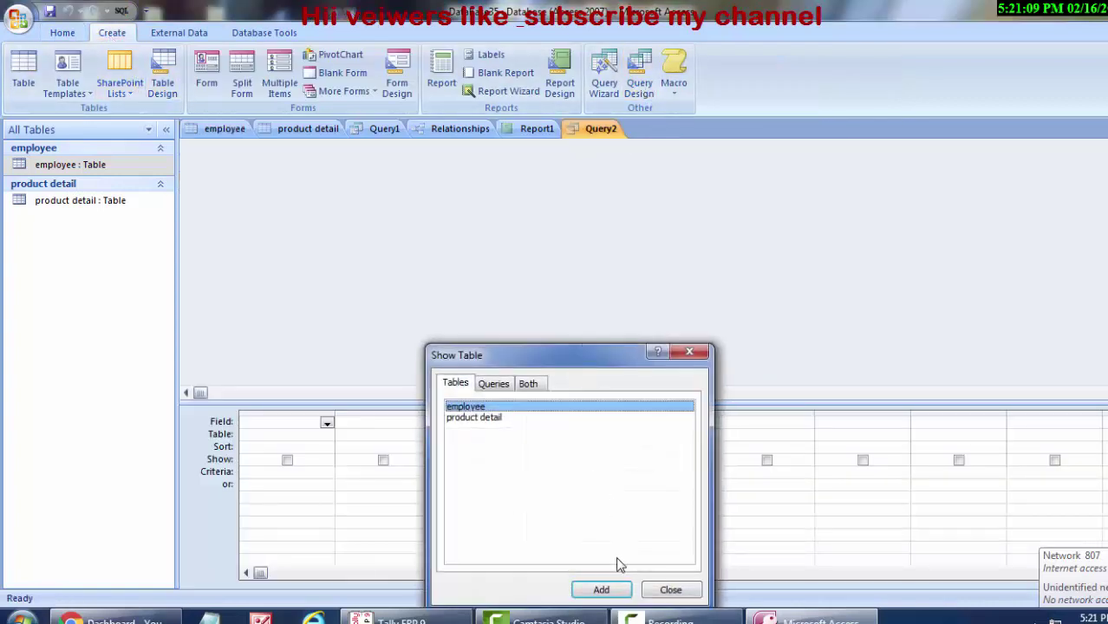
left_click(613, 592)
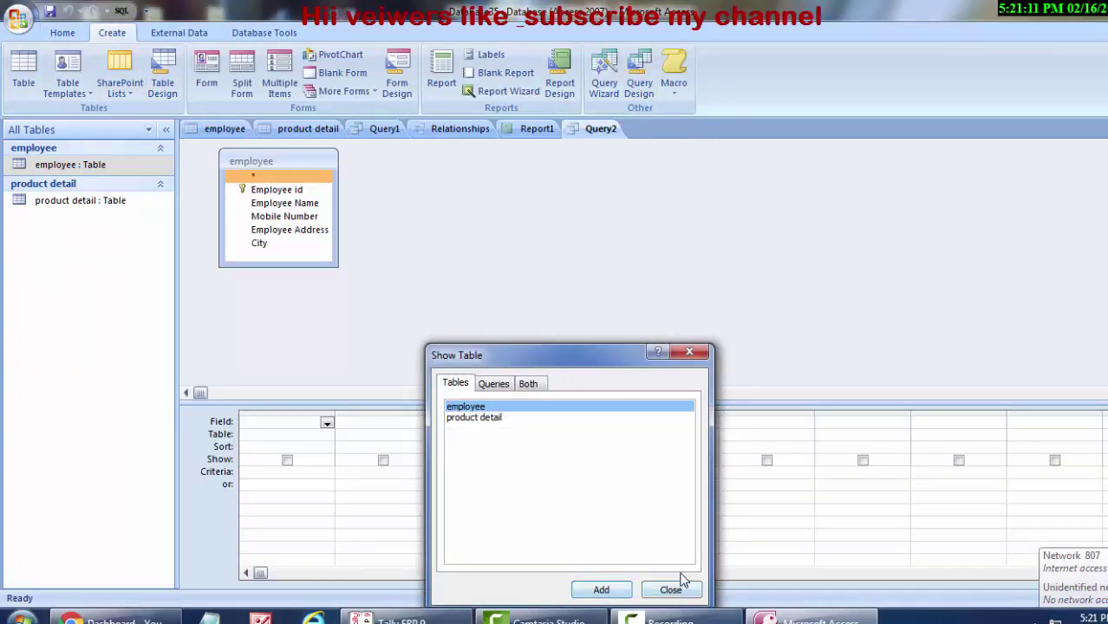
left_click(691, 356)
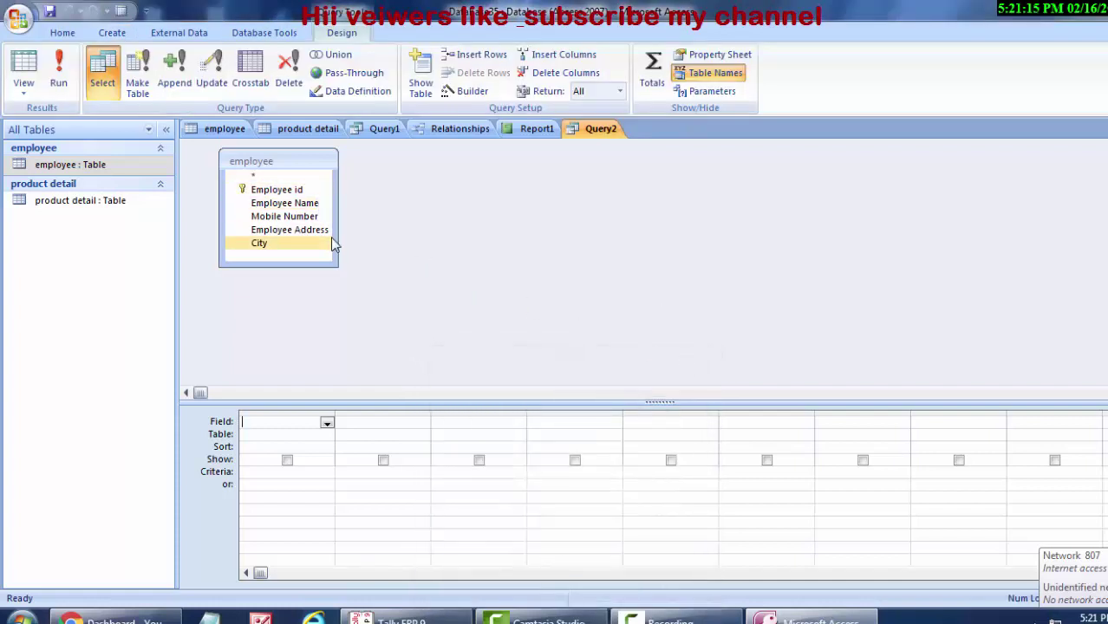
right_click(307, 164)
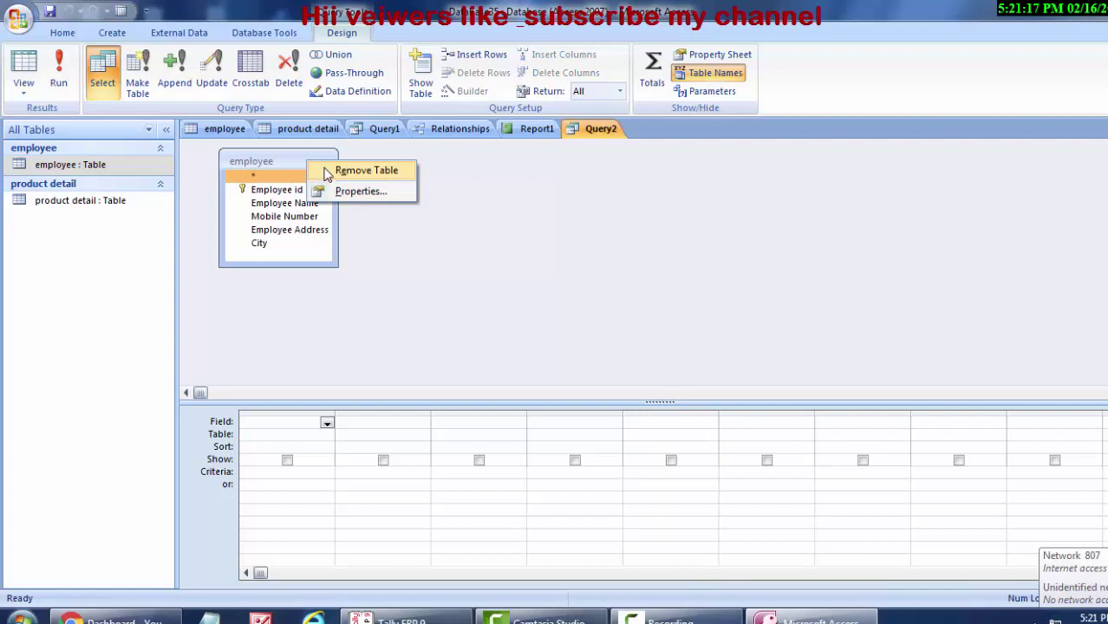
left_click(324, 172)
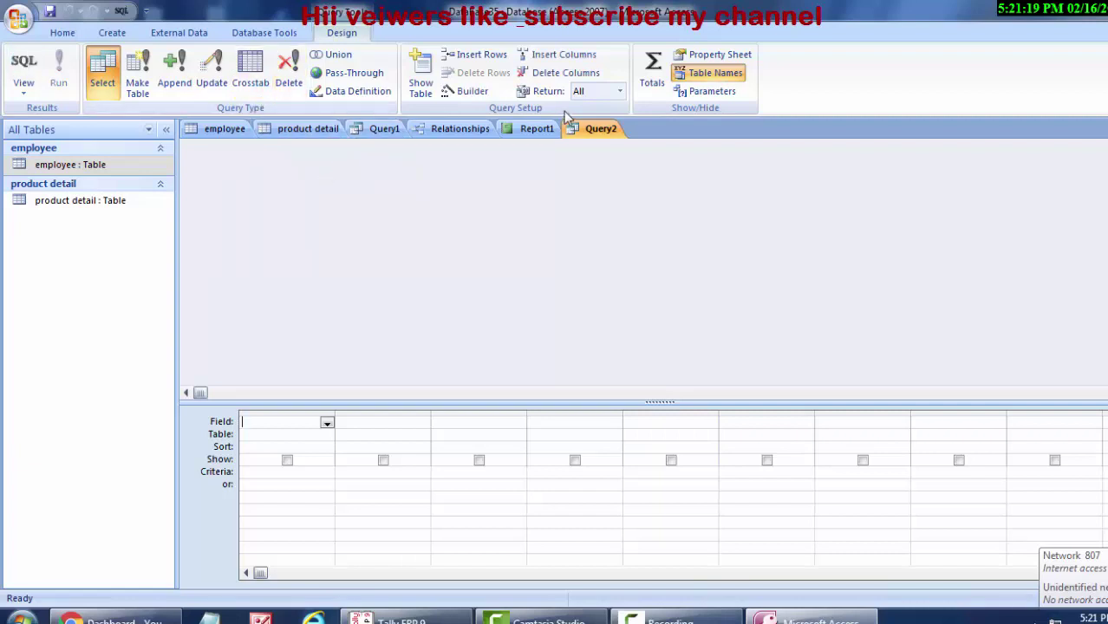
- Start Query3 in design view and add the employee and product detail tables
left_click(111, 33)
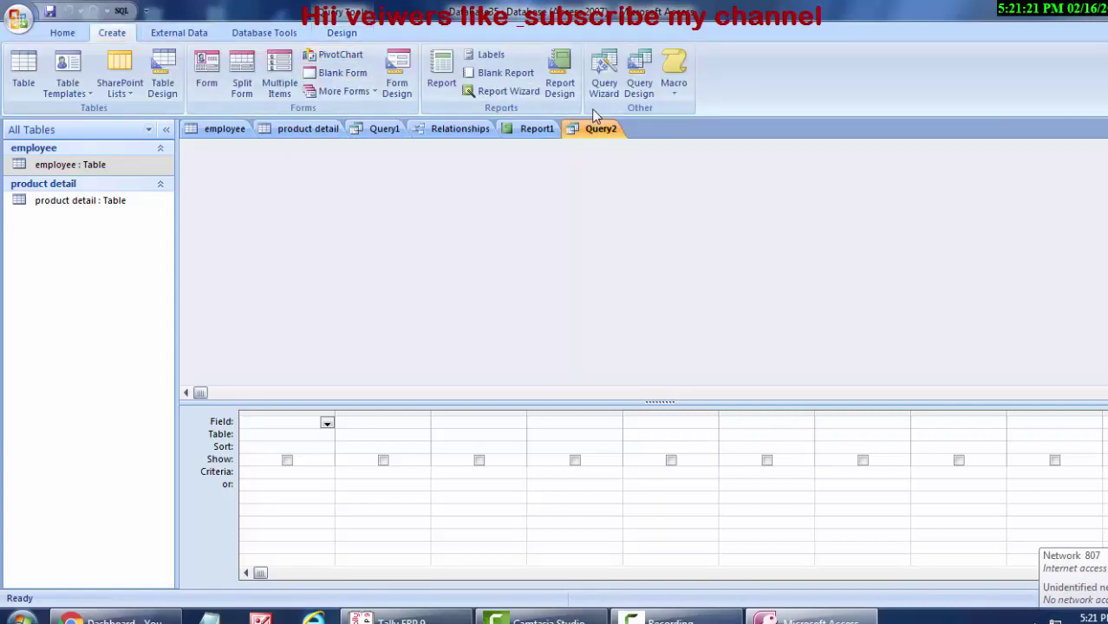
left_click(639, 87)
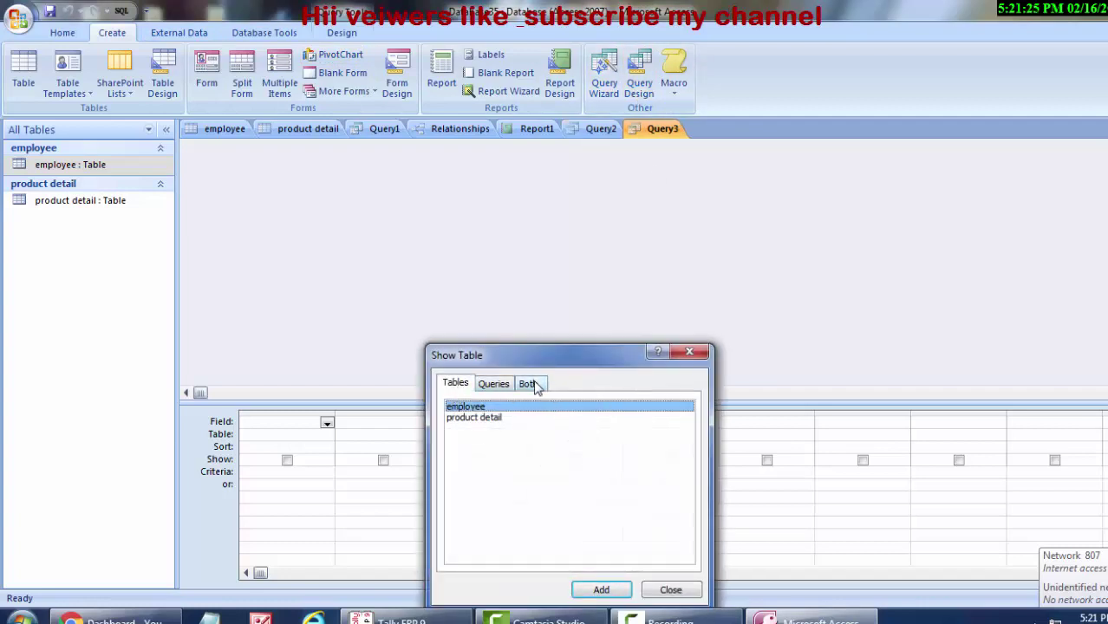
left_click(533, 384)
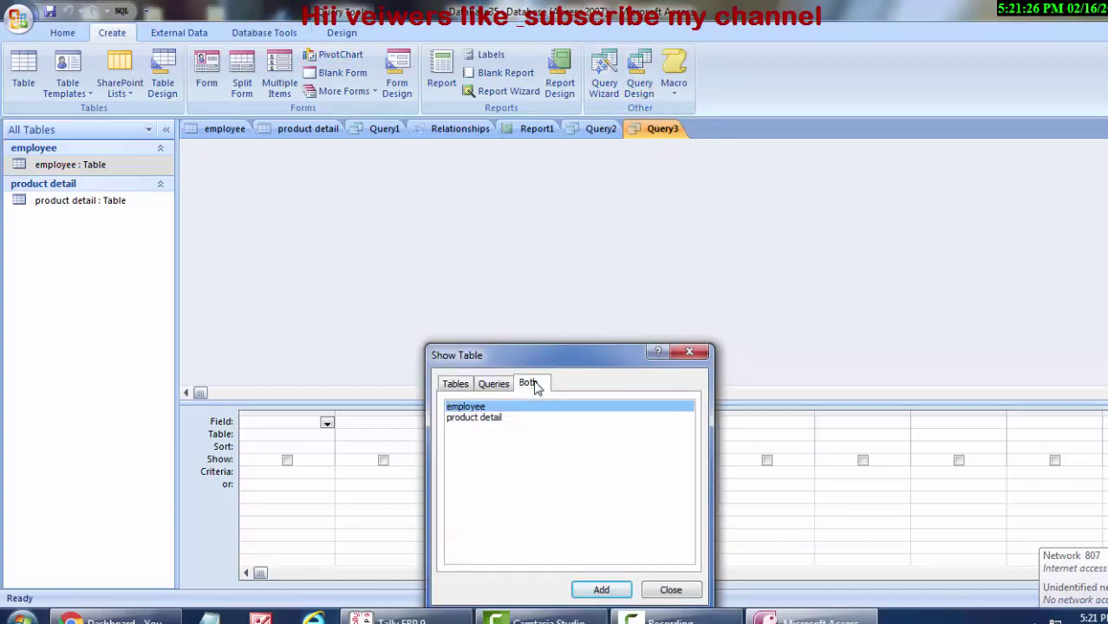
left_click(602, 590)
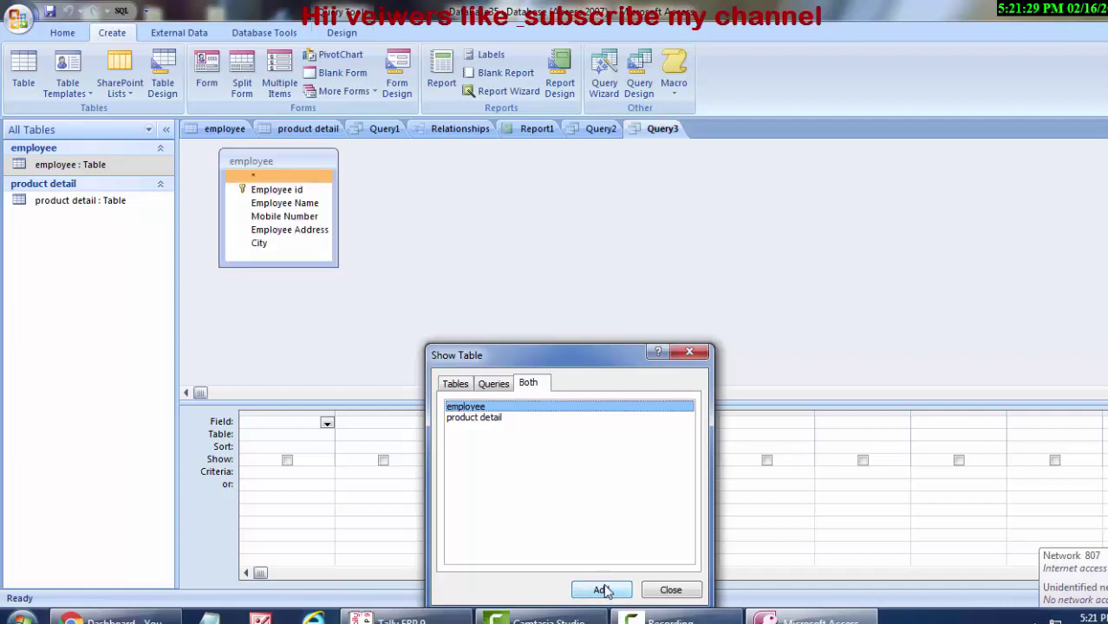
left_click(496, 419)
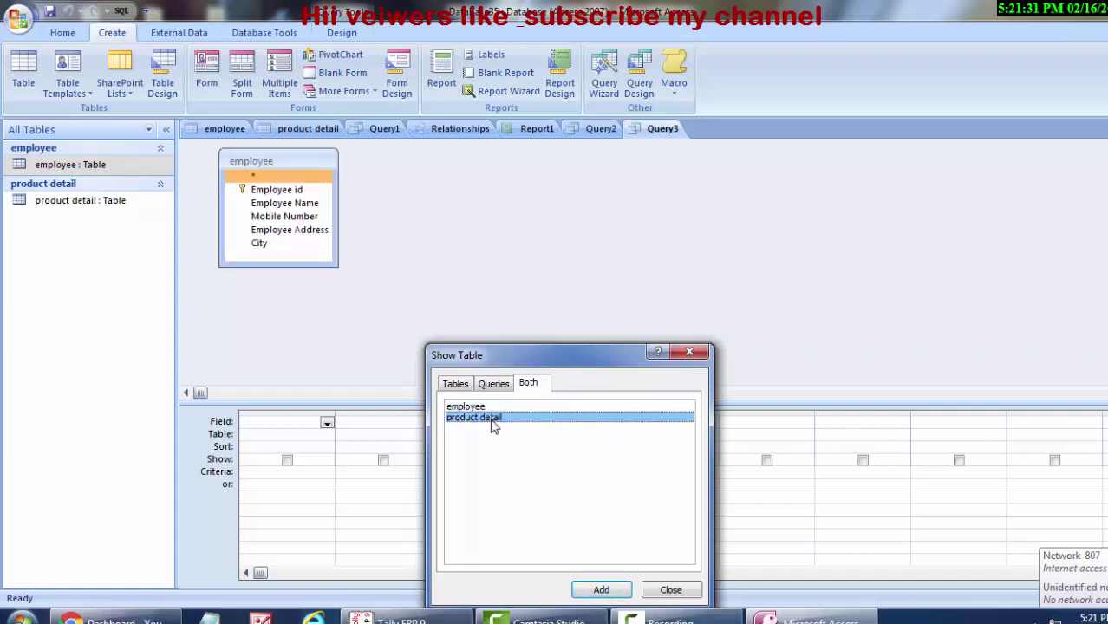
left_click(600, 588)
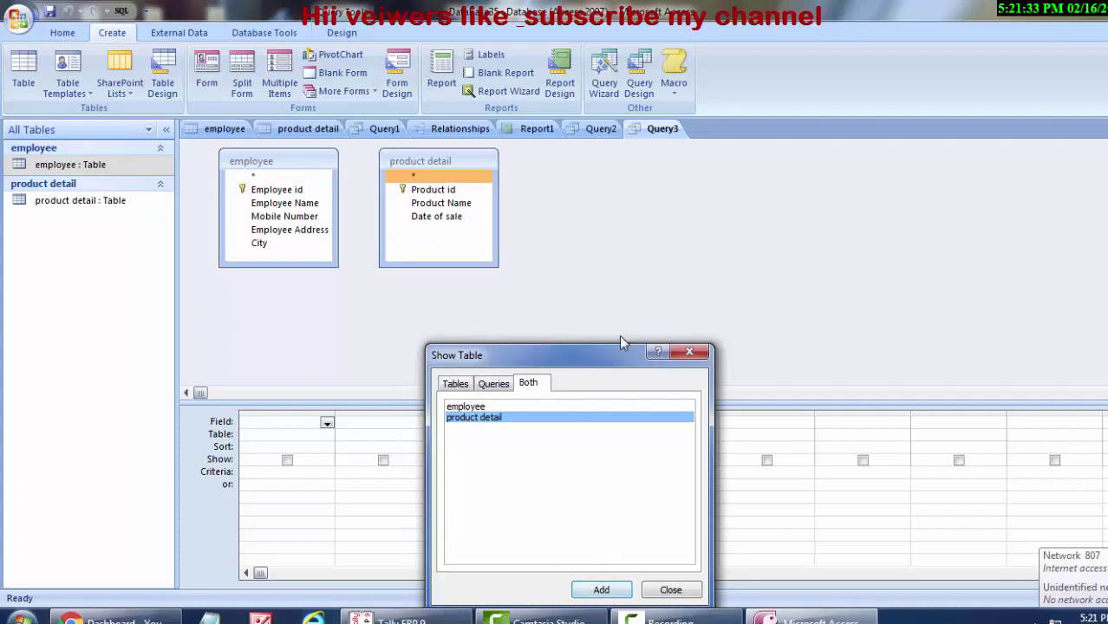
left_click(667, 592)
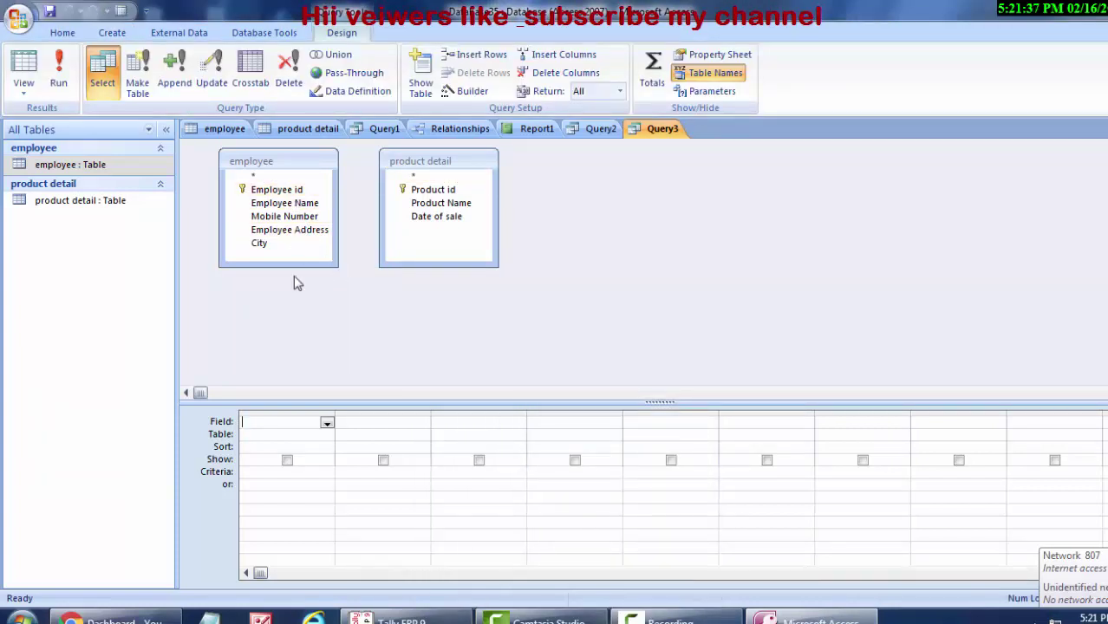
- Place eight fields in Query3's grid, from Employee id and Product Name through City
left_click(290, 423)
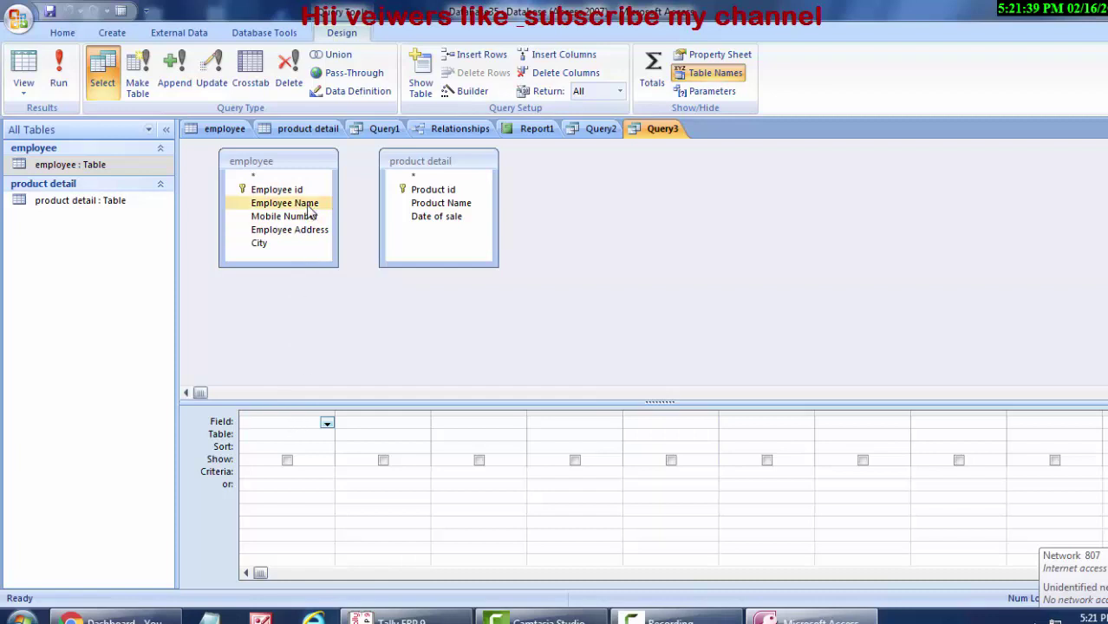
left_click_drag(294, 189, 298, 338)
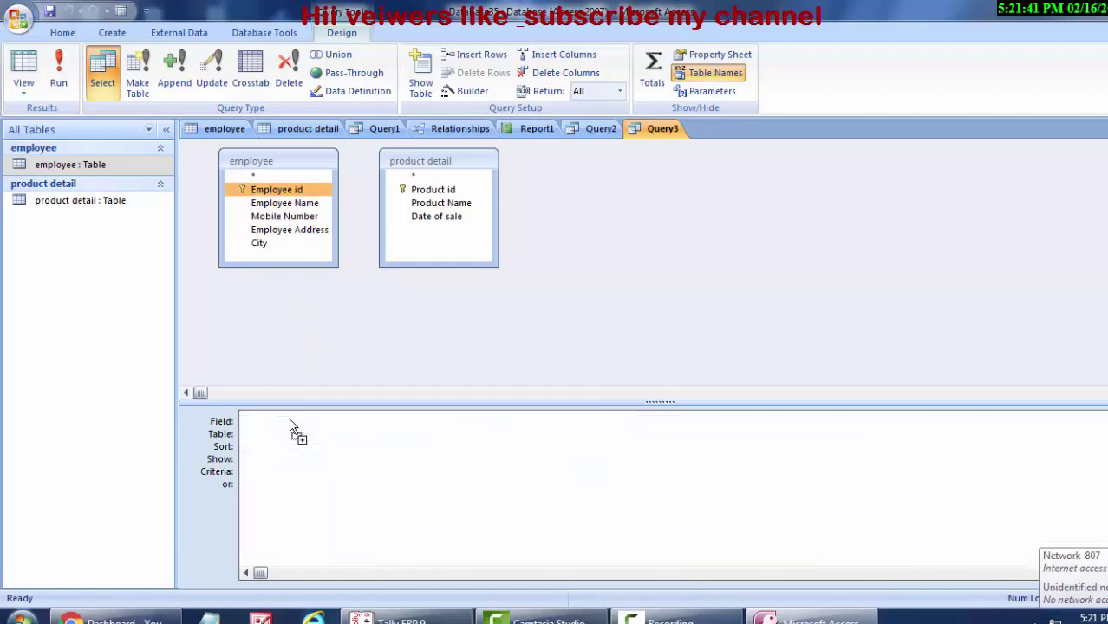
left_click_drag(290, 423, 292, 424)
left_click_drag(301, 205, 376, 425)
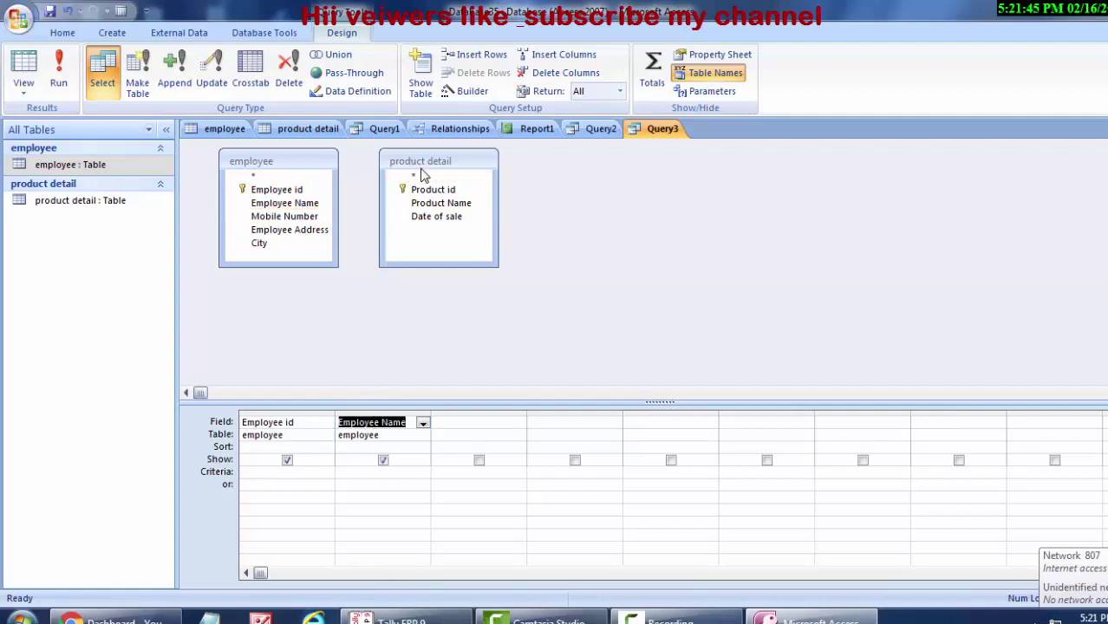
left_click_drag(453, 189, 479, 431)
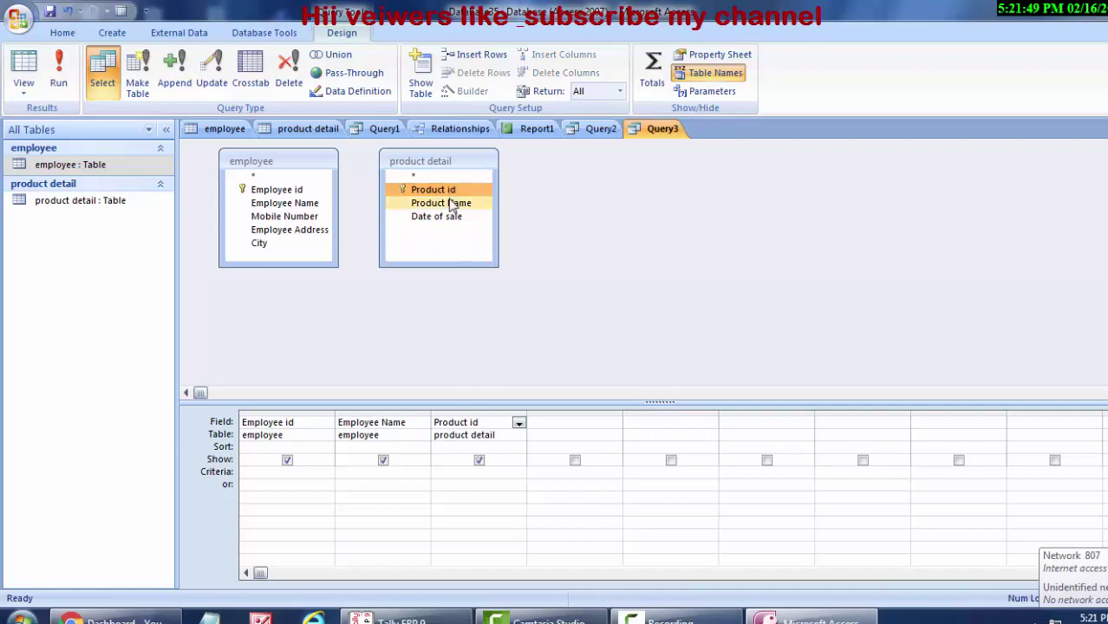
left_click_drag(440, 203, 560, 422)
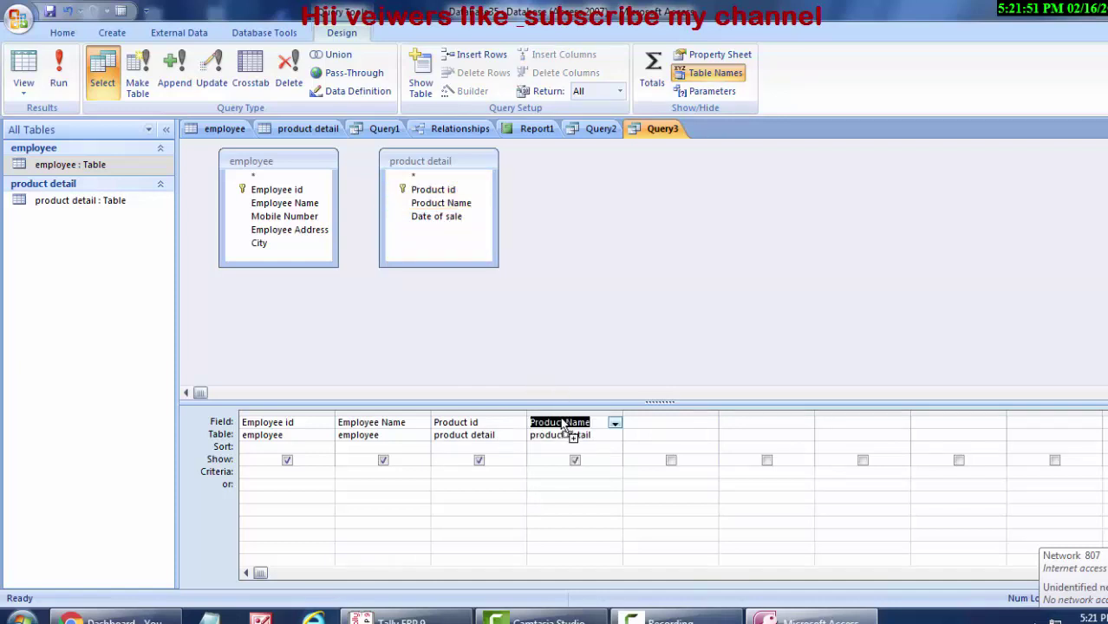
left_click_drag(453, 216, 646, 425)
left_click(281, 216)
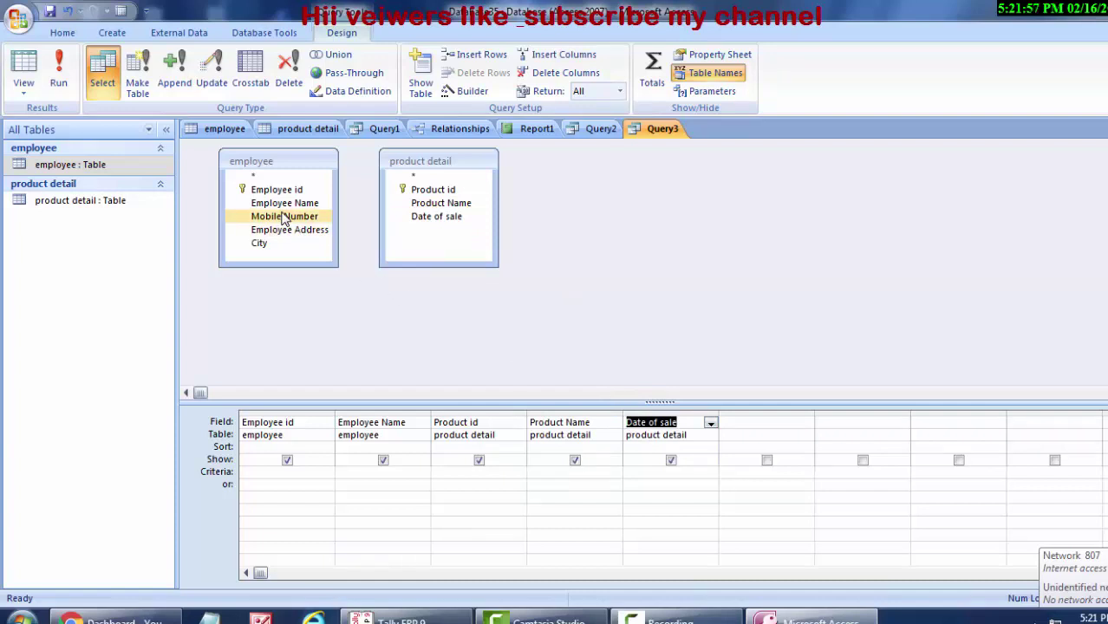
mouse_move(283, 219)
left_mouse_down()
mouse_move(742, 406)
mouse_move(756, 433)
left_mouse_up()
left_click_drag(283, 232, 846, 426)
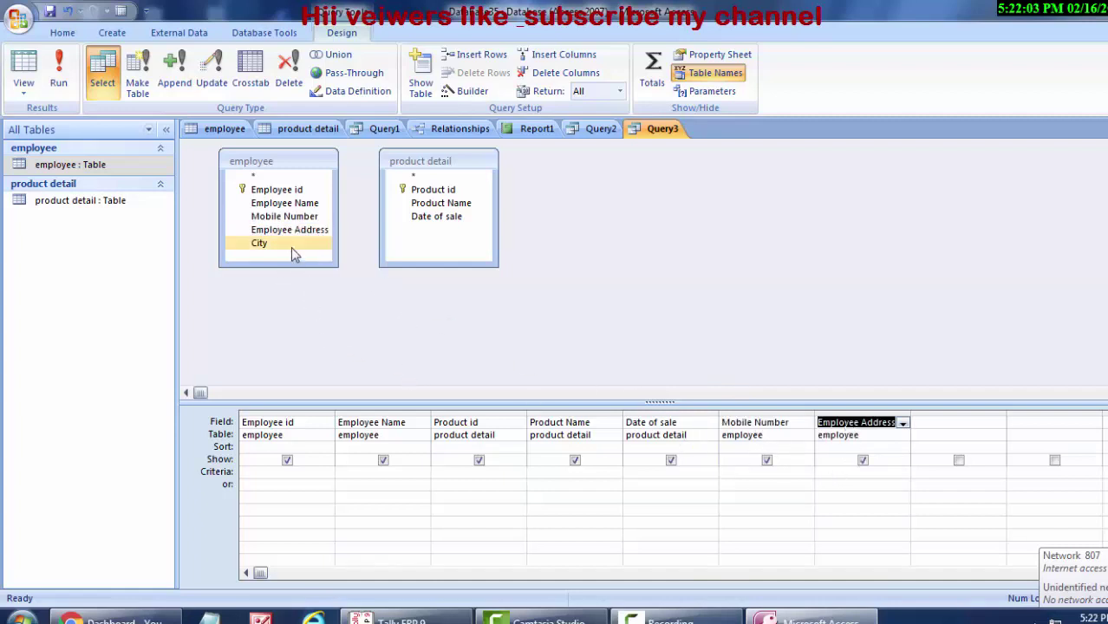
left_click_drag(291, 247, 954, 428)
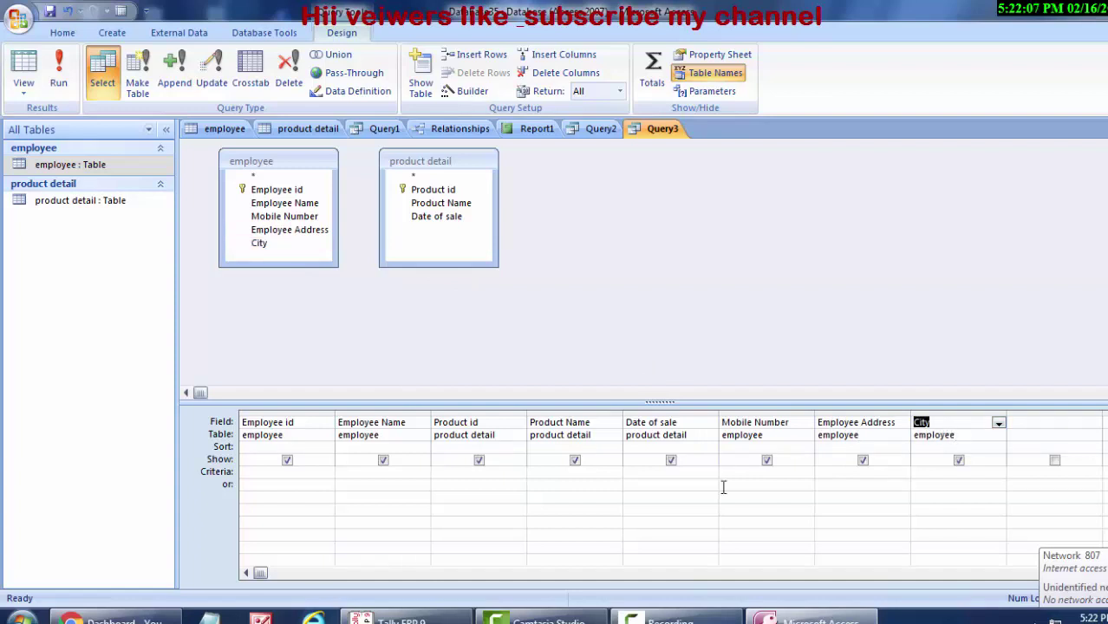
left_click(306, 421)
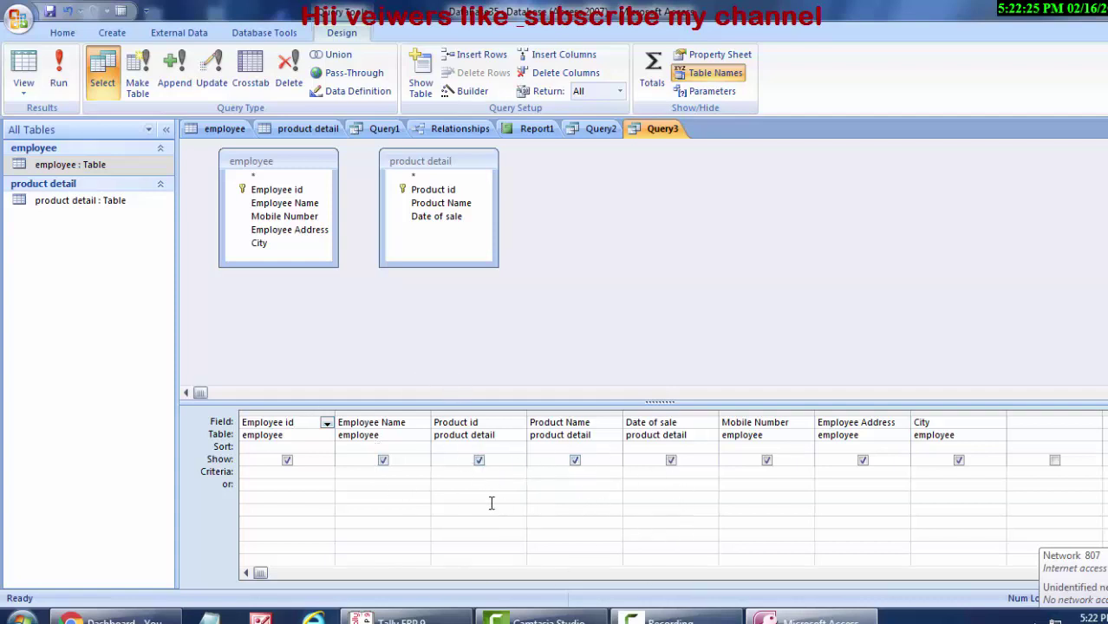
- Run Query3, widen its datasheet columns to show full values, and select all columns
left_click(60, 96)
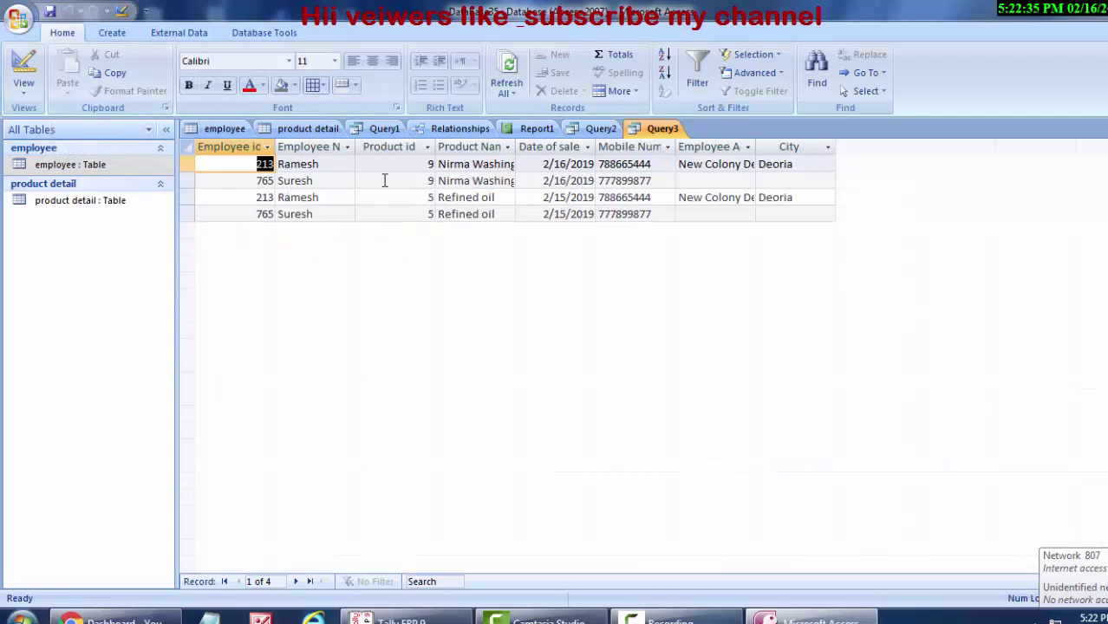
left_click_drag(275, 150, 310, 188)
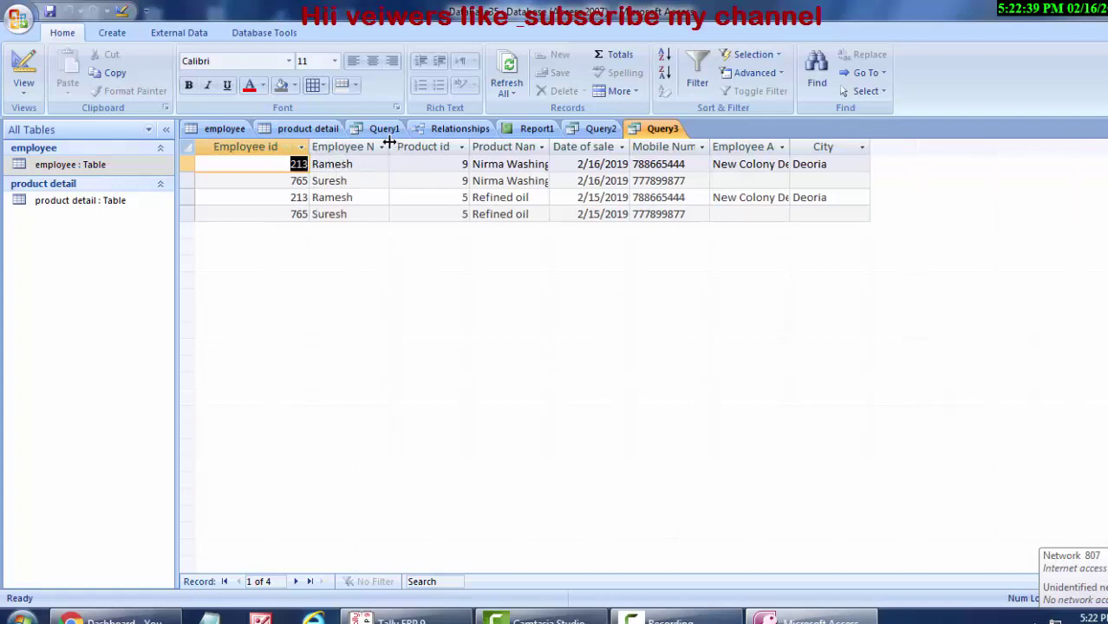
left_click_drag(389, 142, 433, 143)
mouse_move(516, 146)
left_mouse_down()
mouse_move(544, 170)
mouse_move(576, 171)
left_mouse_up()
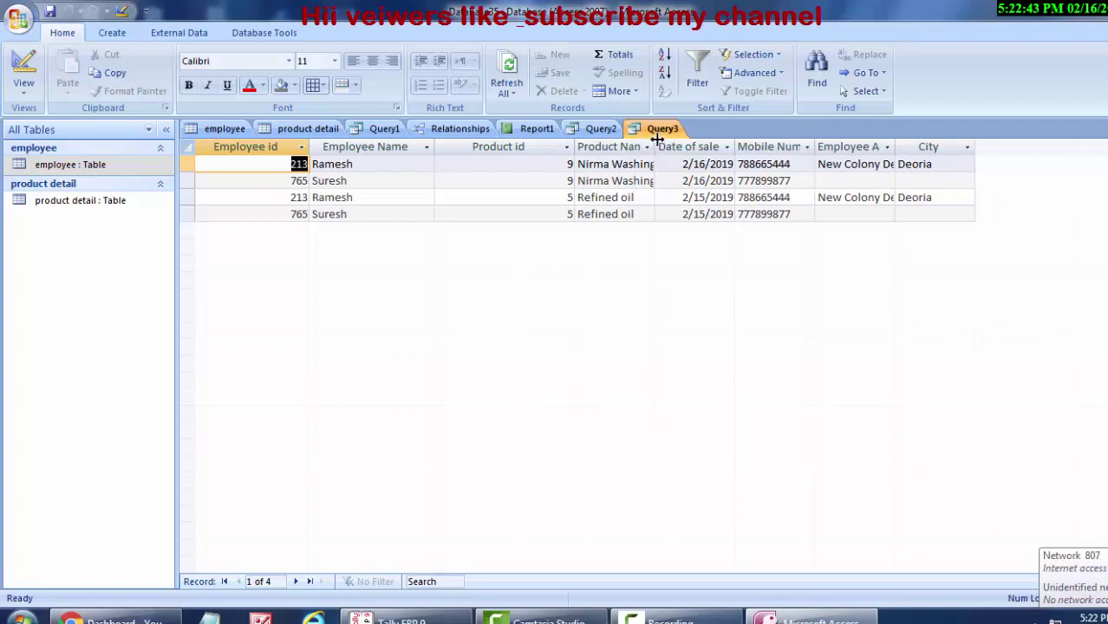
left_click_drag(656, 141, 709, 196)
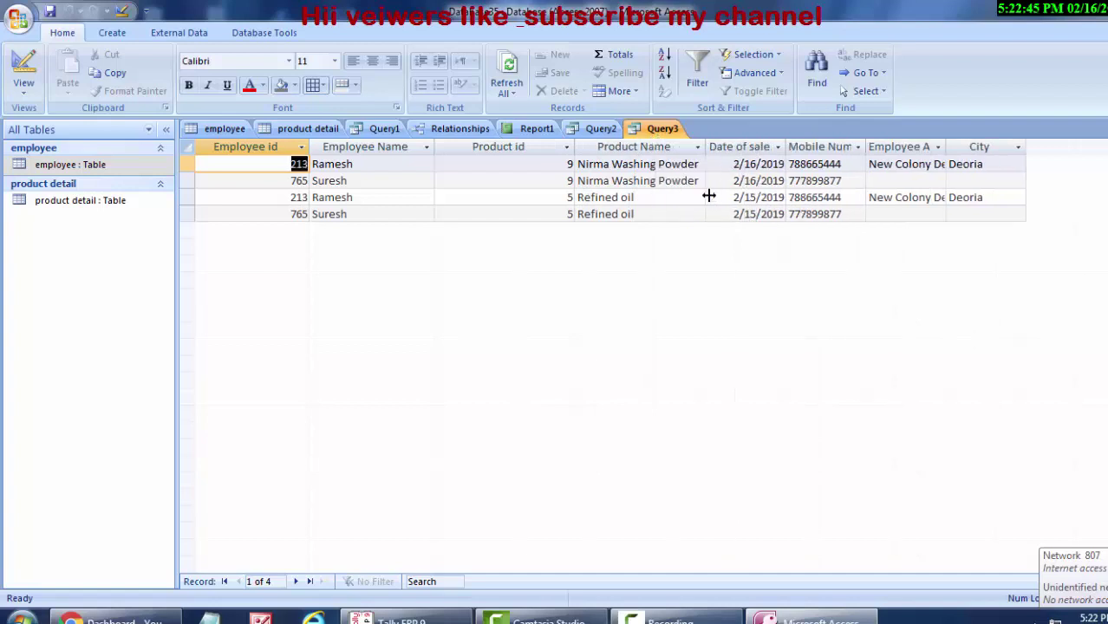
left_click_drag(787, 144, 826, 188)
left_click_drag(908, 146, 931, 170)
left_click_drag(1012, 147, 1045, 186)
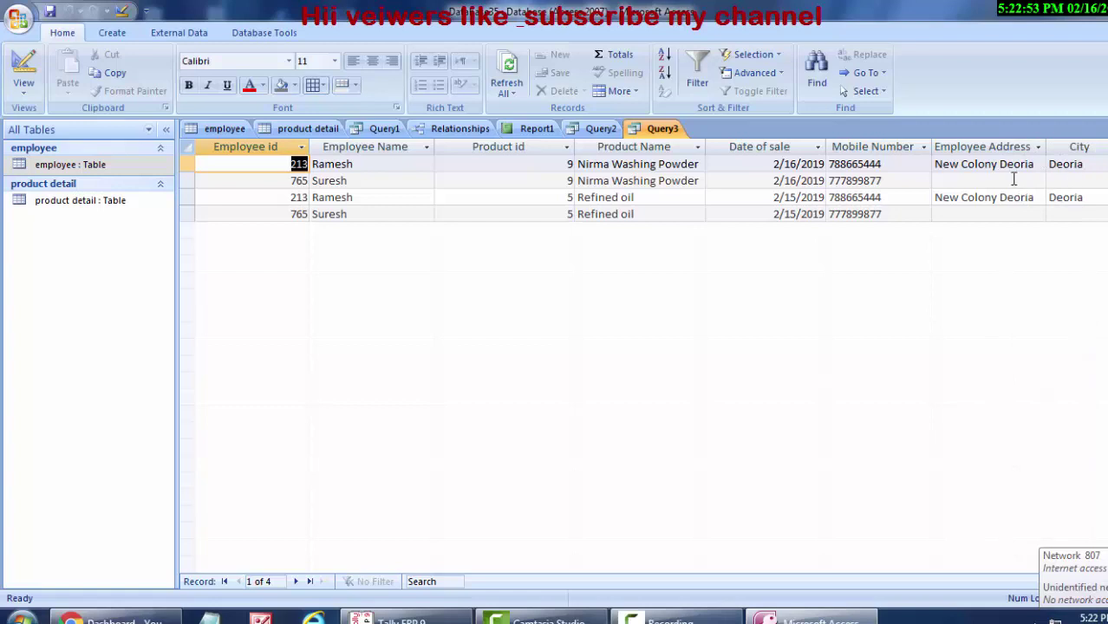
left_click(248, 148)
left_click_drag(282, 149, 608, 198)
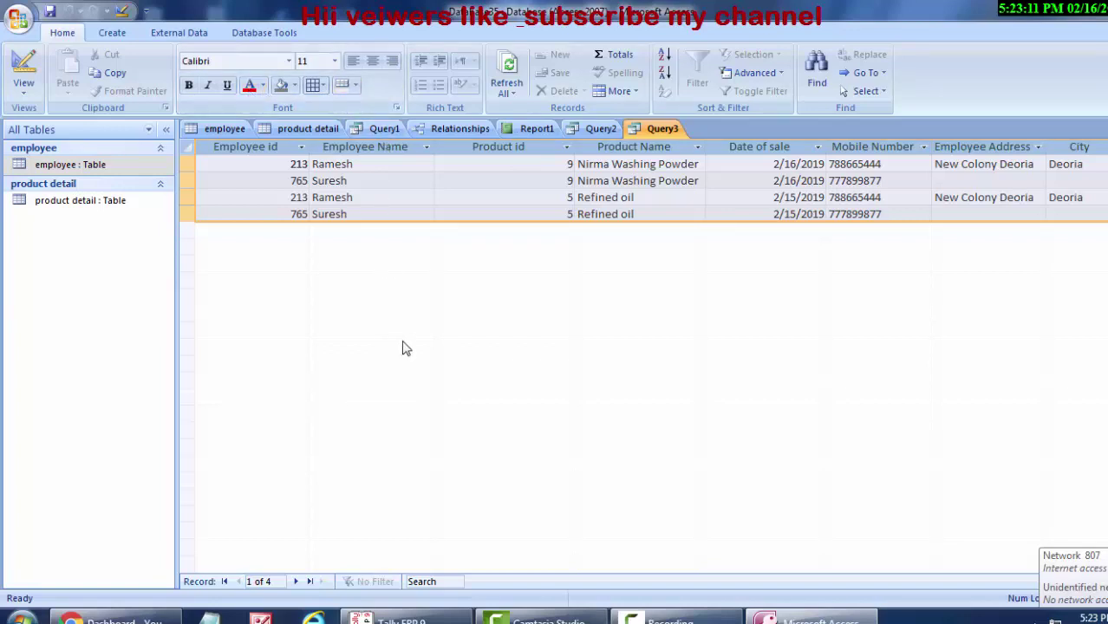
- Make the Query3 datasheet text bold at font size 16
left_click(385, 199)
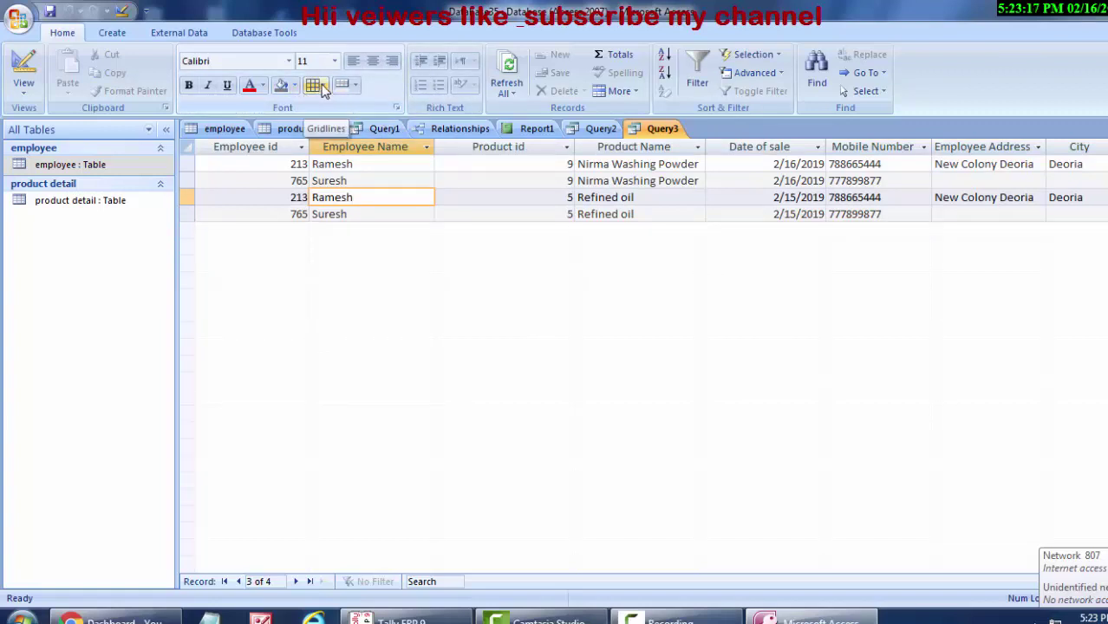
left_click(317, 84)
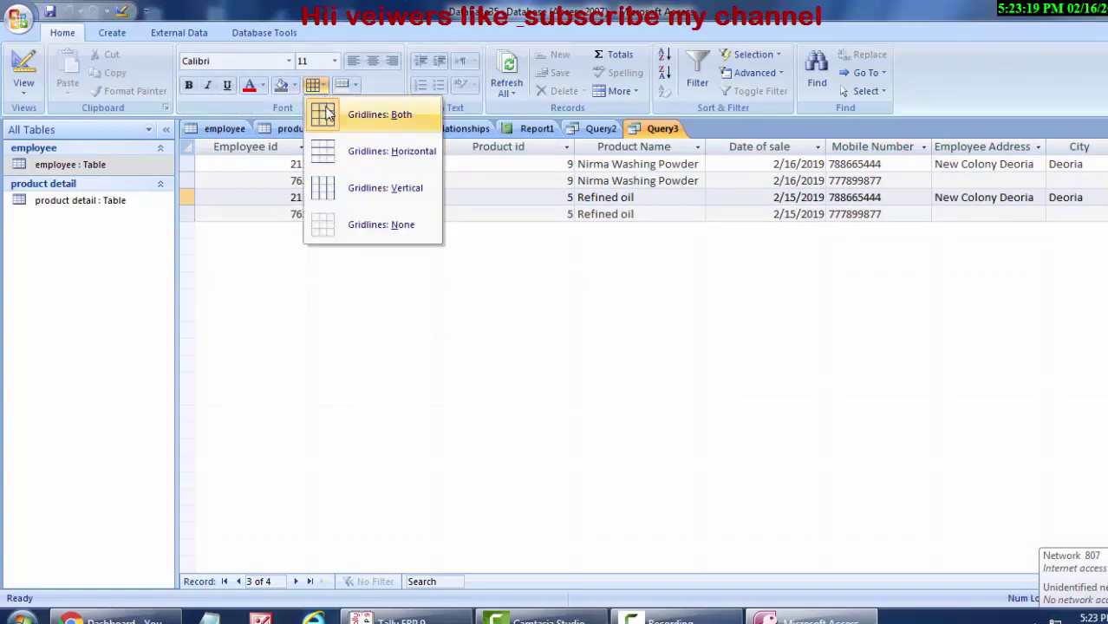
left_click(412, 308)
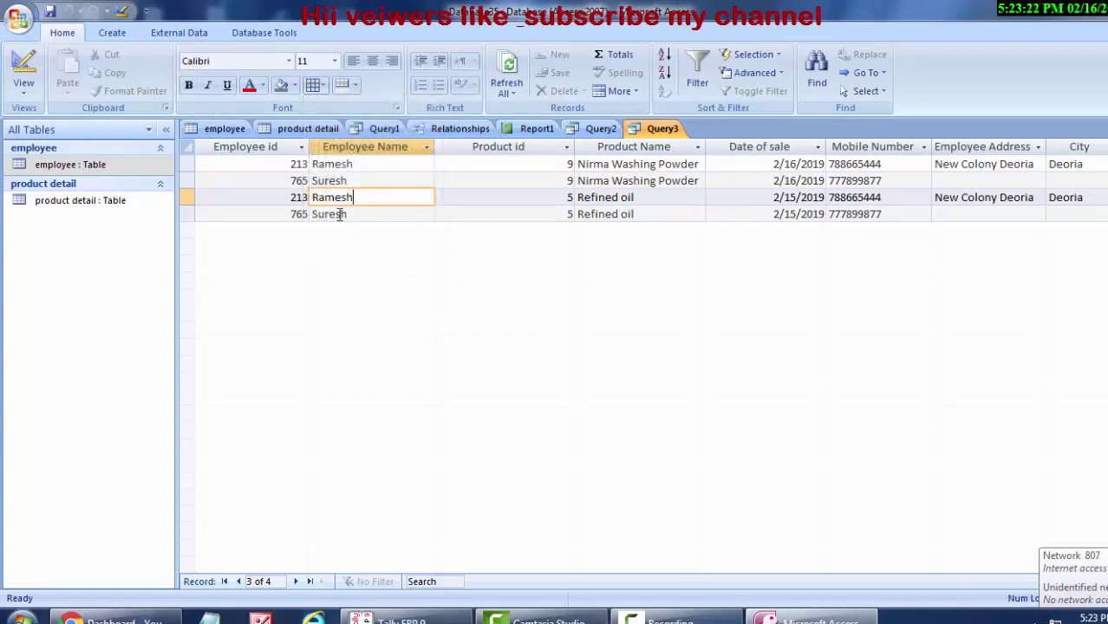
left_click(190, 86)
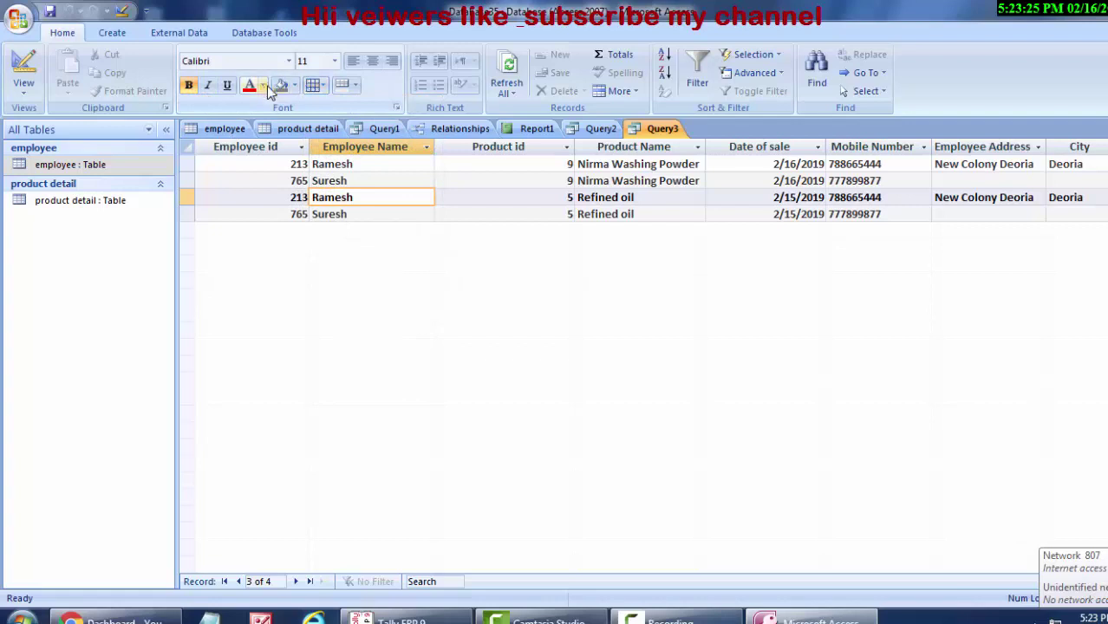
left_click(334, 61)
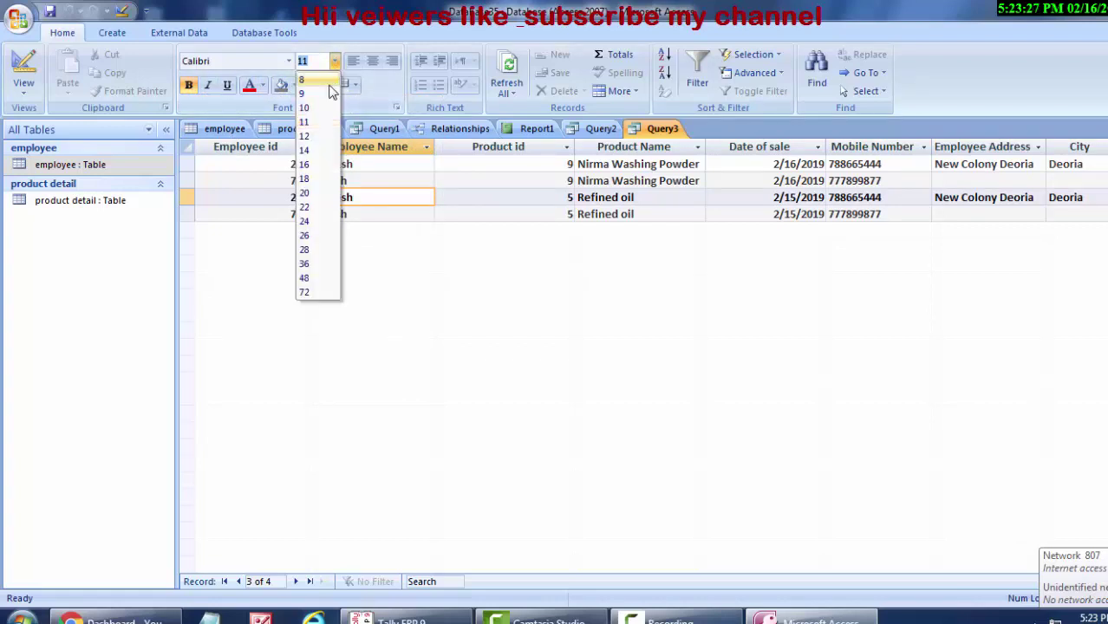
left_click(314, 163)
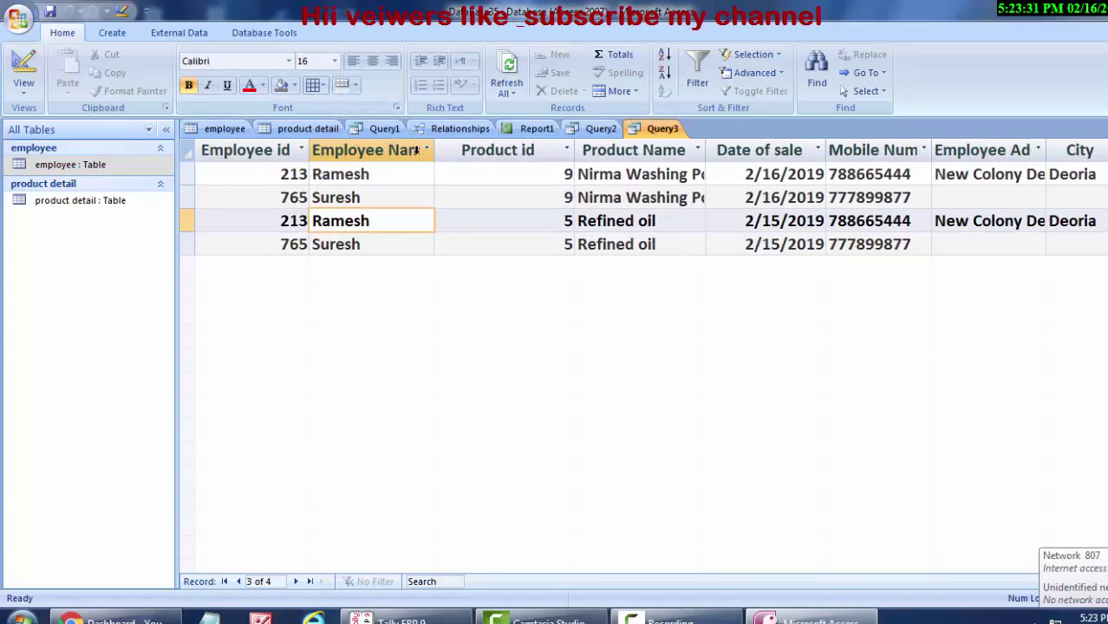
- Widen the Employee Name, Mobile Number and Employee Address columns, then show the Relationships tab
left_click_drag(435, 149, 458, 180)
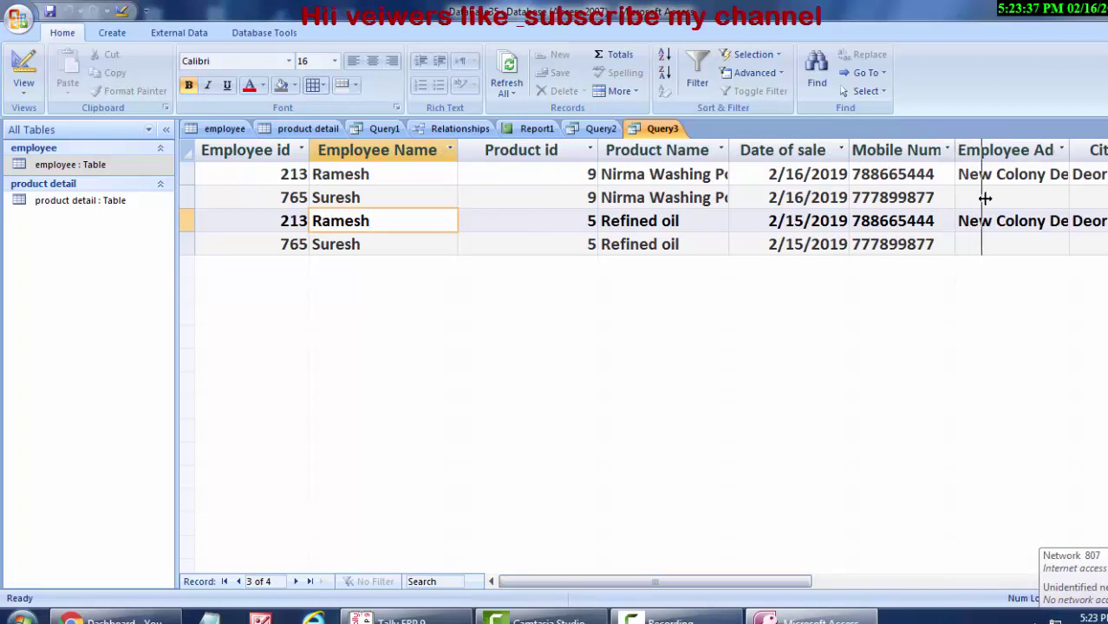
left_click_drag(954, 150, 981, 173)
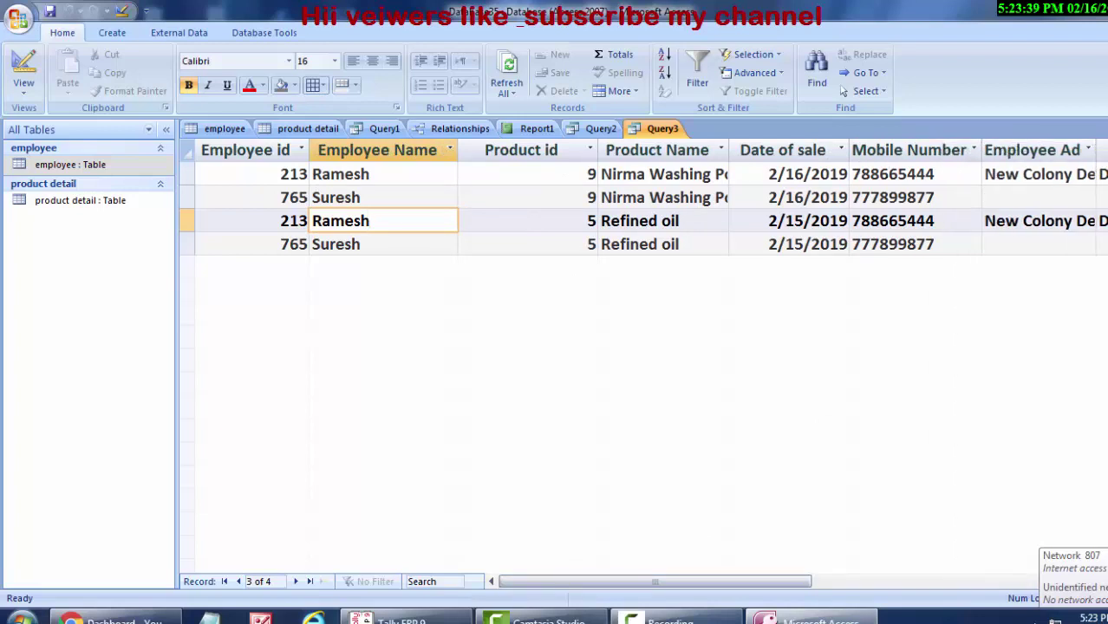
double_click(1098, 150)
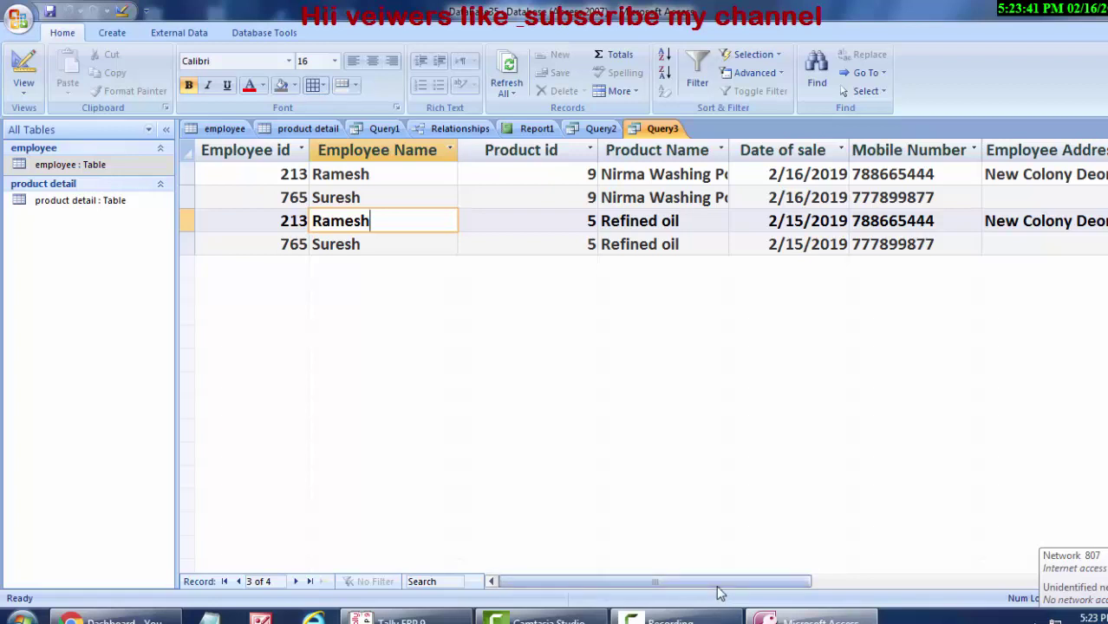
mouse_move(718, 589)
left_mouse_down()
mouse_move(844, 605)
mouse_move(428, 539)
left_mouse_up()
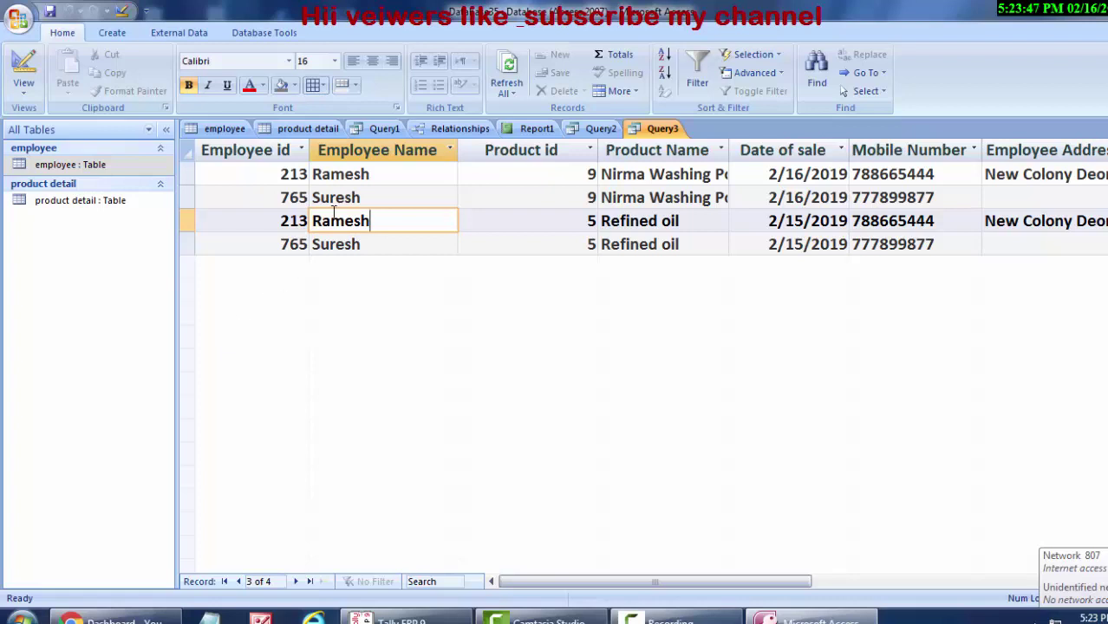
left_click(473, 132)
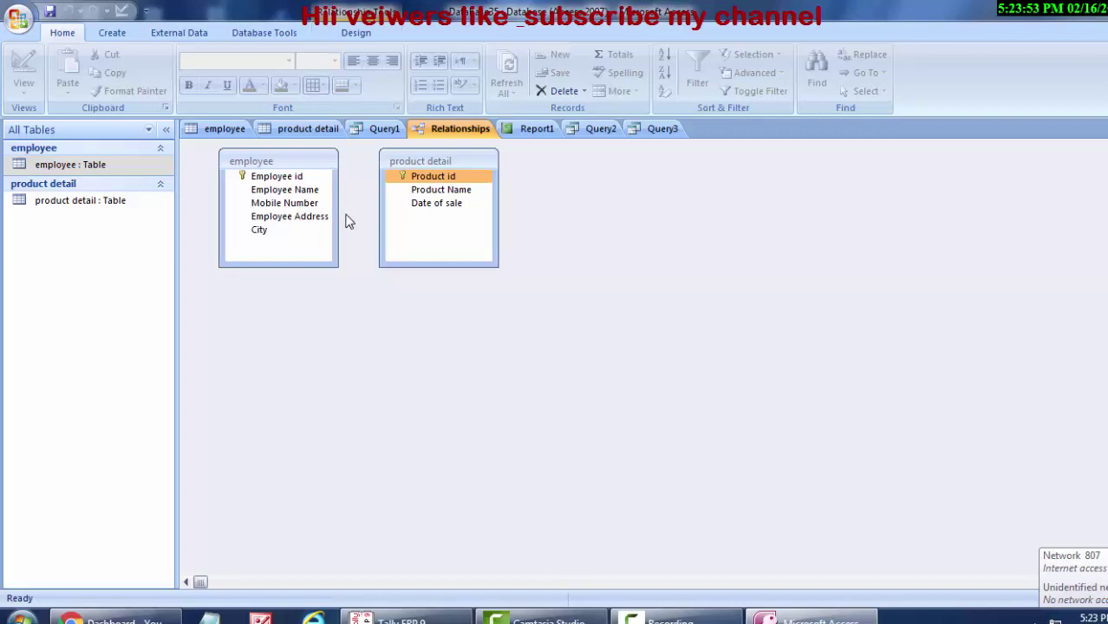
- Try linking Employee Name to product detail, then view Report1, Query2 and Query3
left_click(287, 191)
left_click_drag(287, 193, 368, 170)
left_click(538, 131)
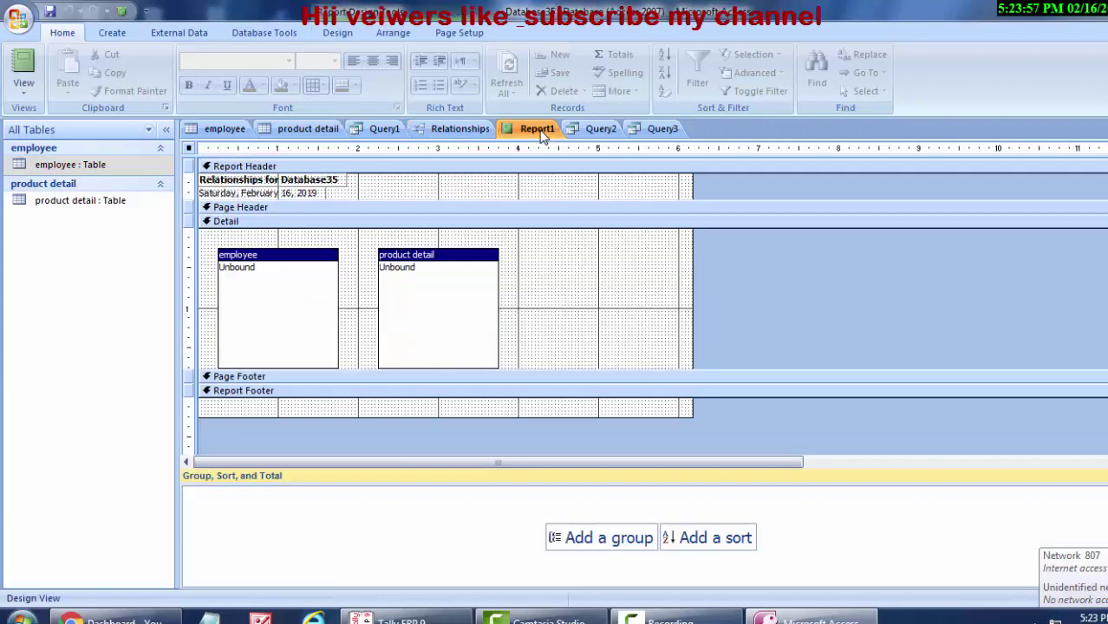
left_click(599, 130)
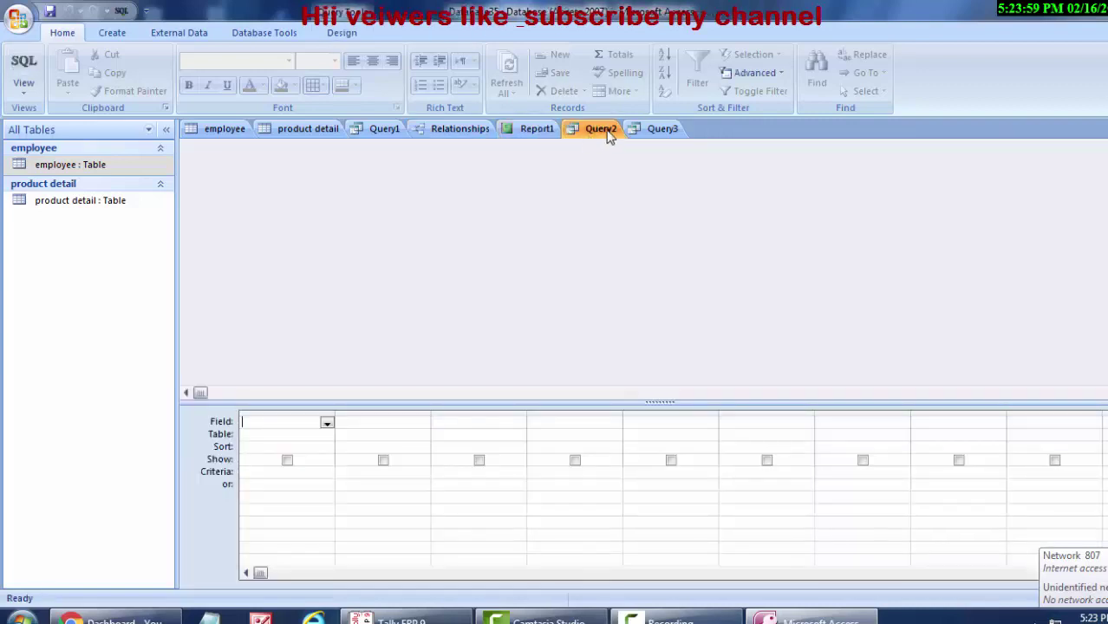
left_click(642, 130)
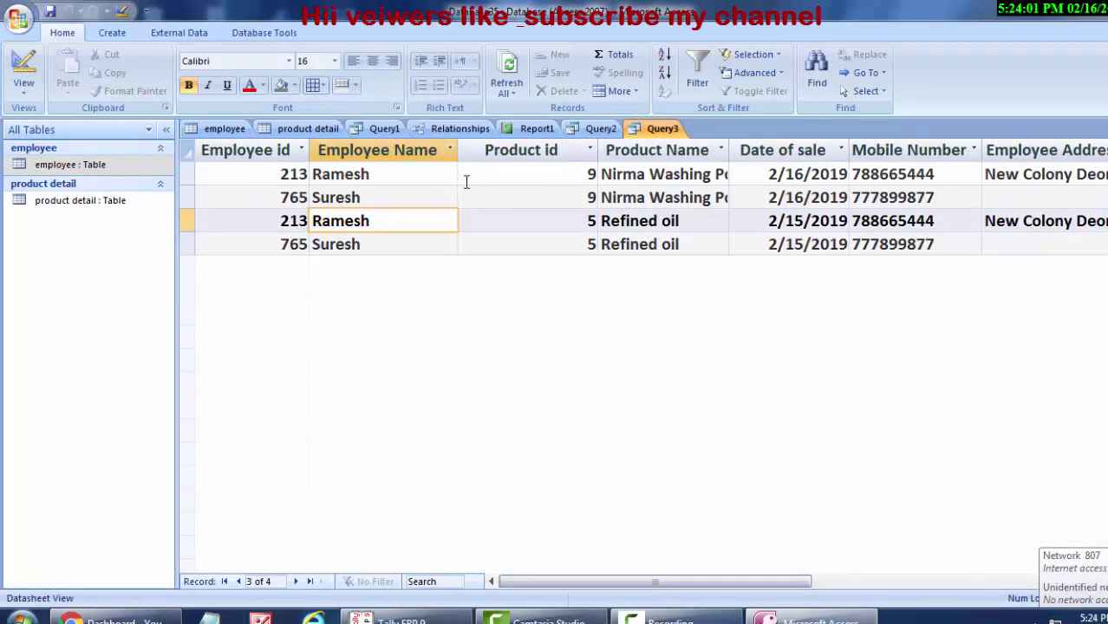
- Browse the employee, product detail, Query1, Relationships and Report1 tabs, ending on empty Query2
left_click(230, 130)
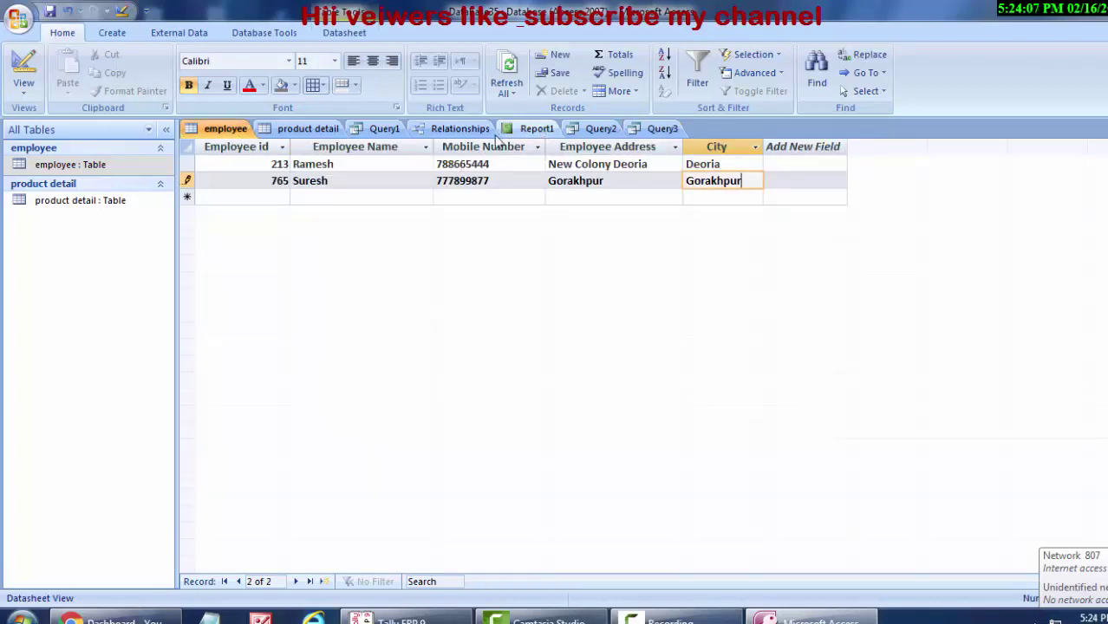
left_click(333, 130)
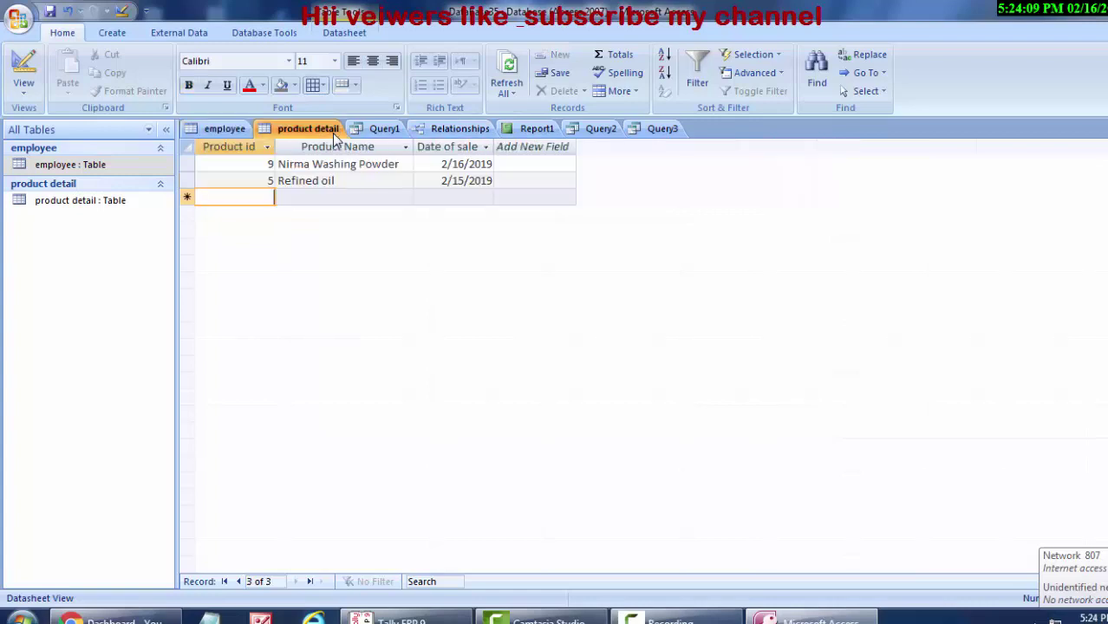
left_click(382, 131)
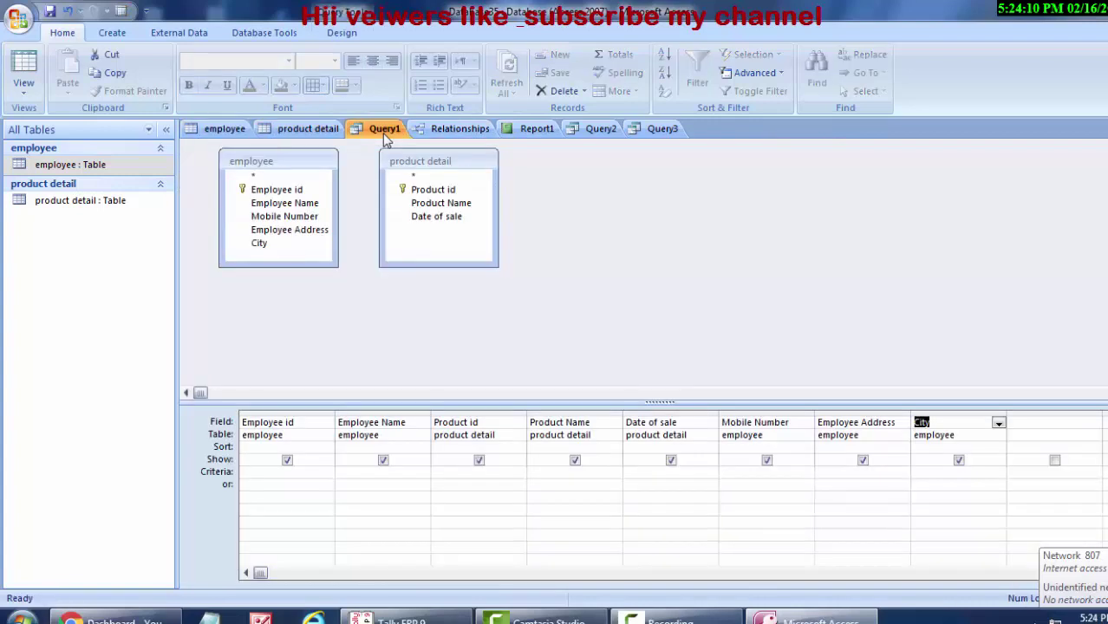
left_click(451, 130)
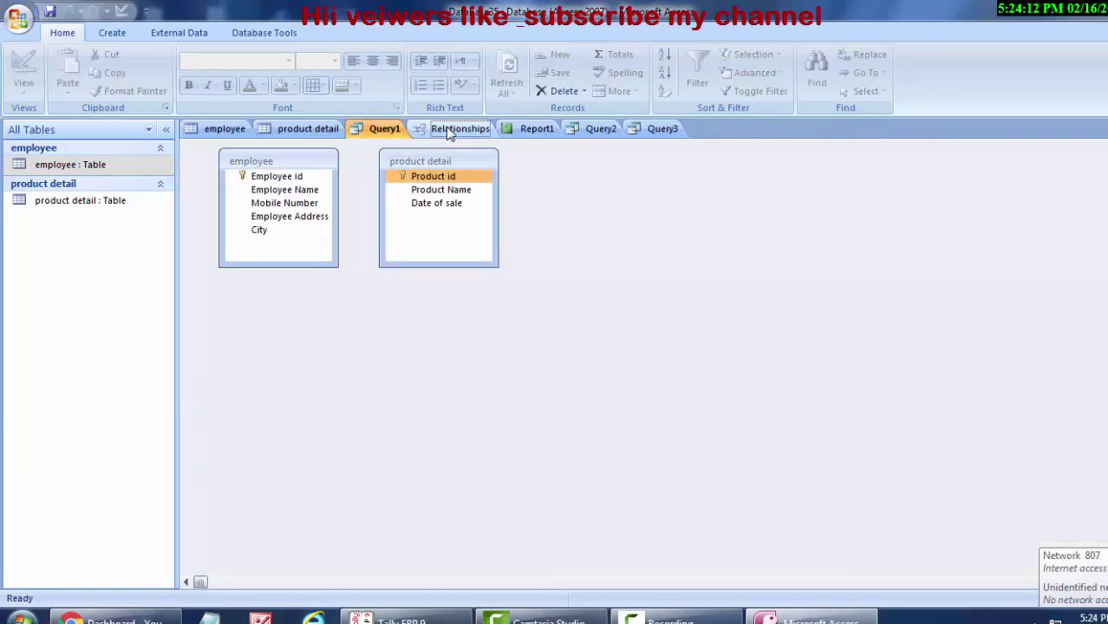
left_click(535, 131)
left_click(590, 132)
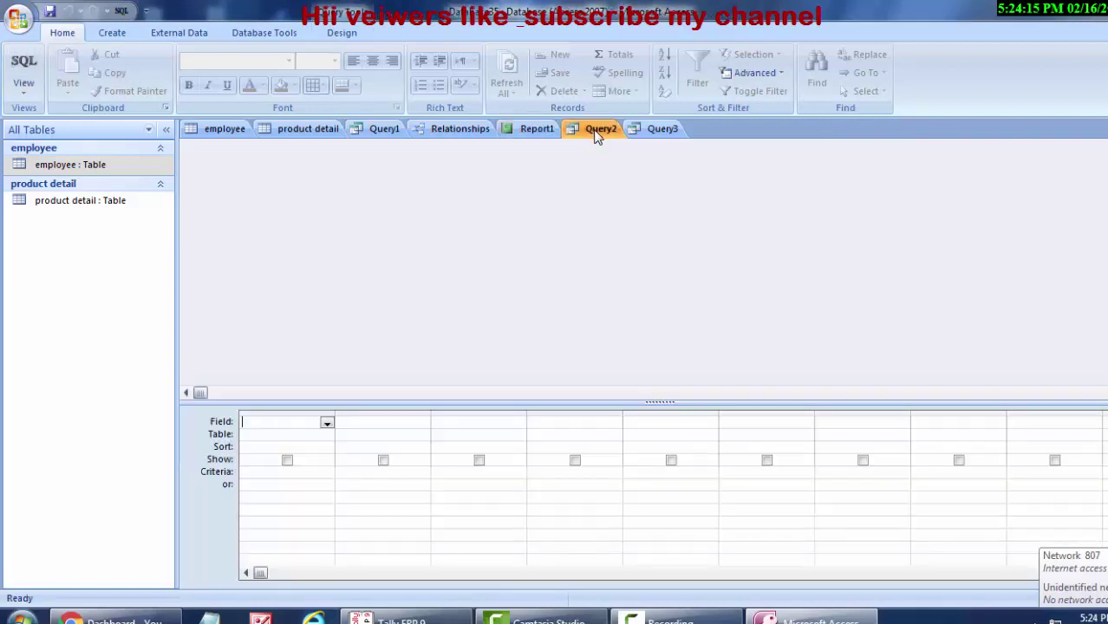
left_click(1056, 621)
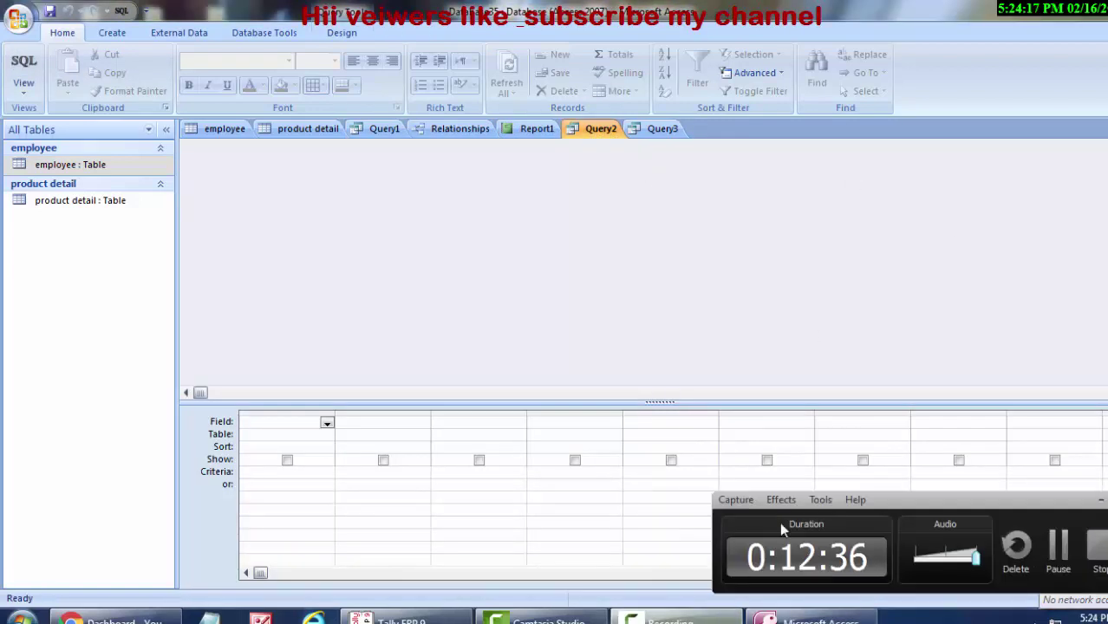